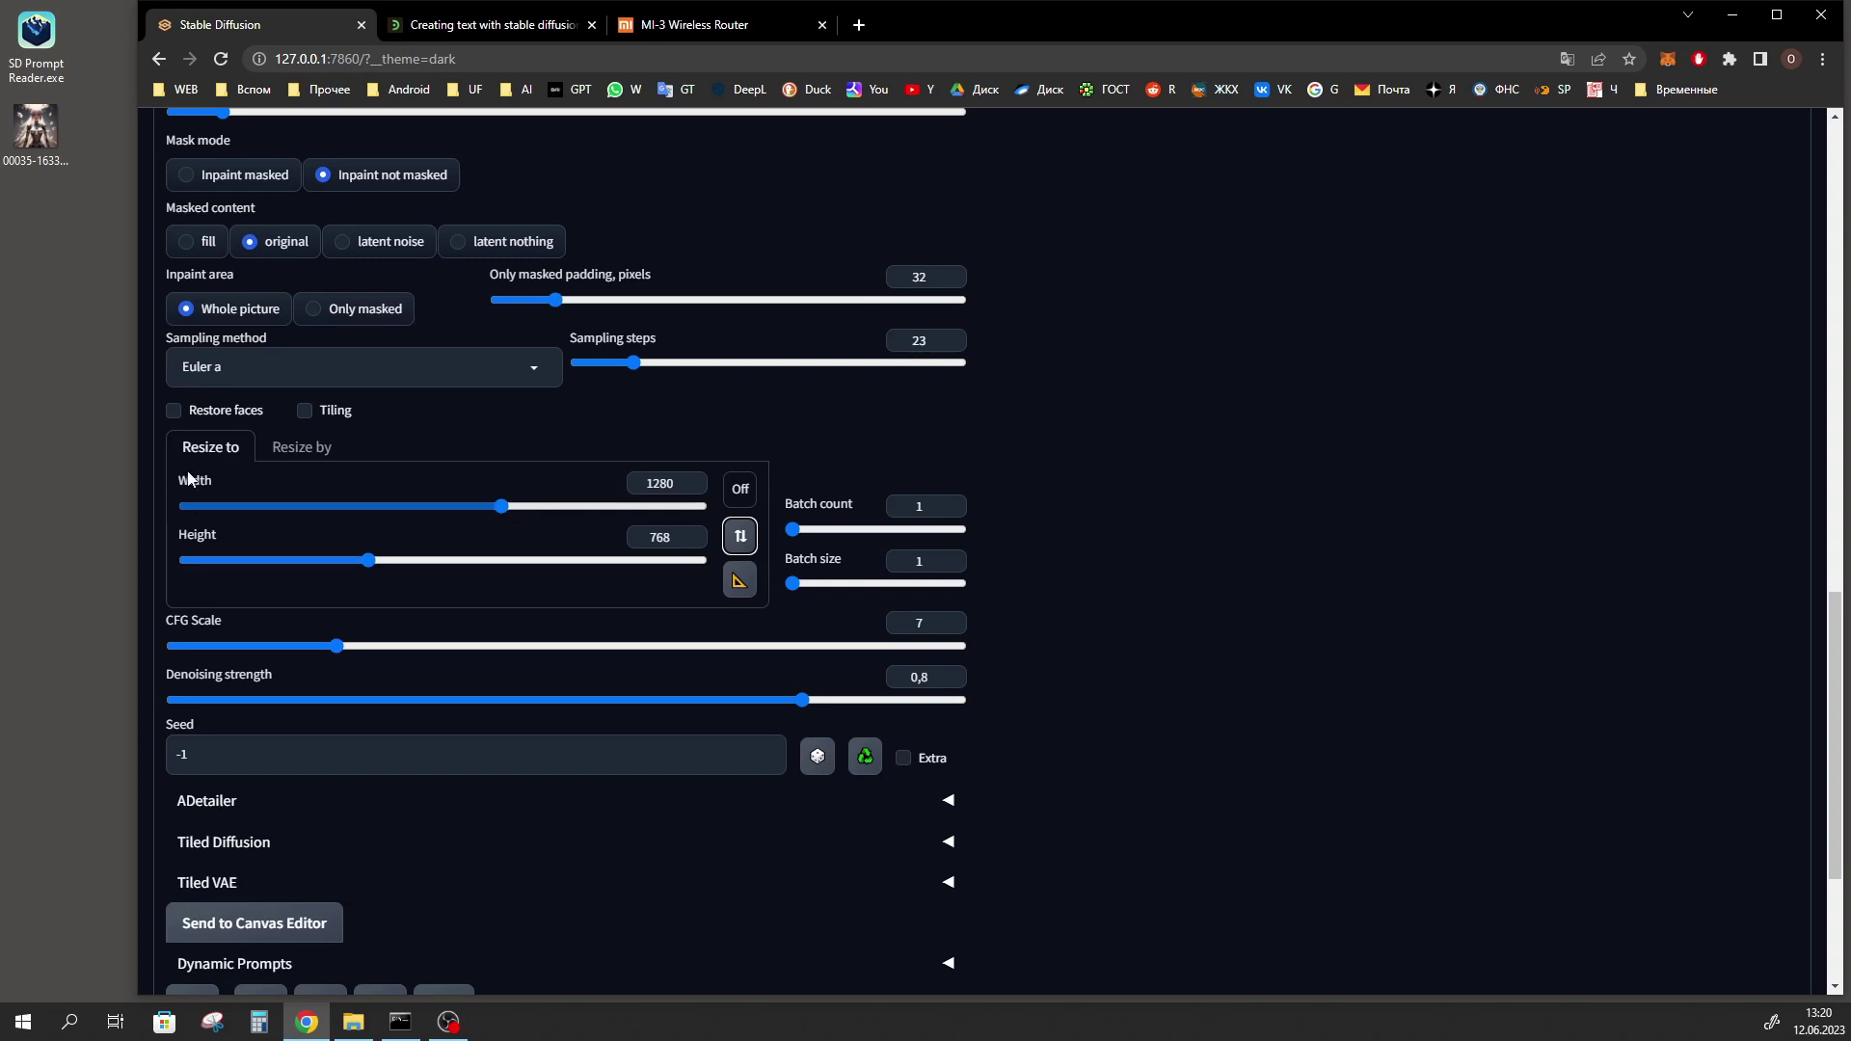
Swap the output dimensions so the image size is 768 wide by 1280 high.
left_click(739, 540)
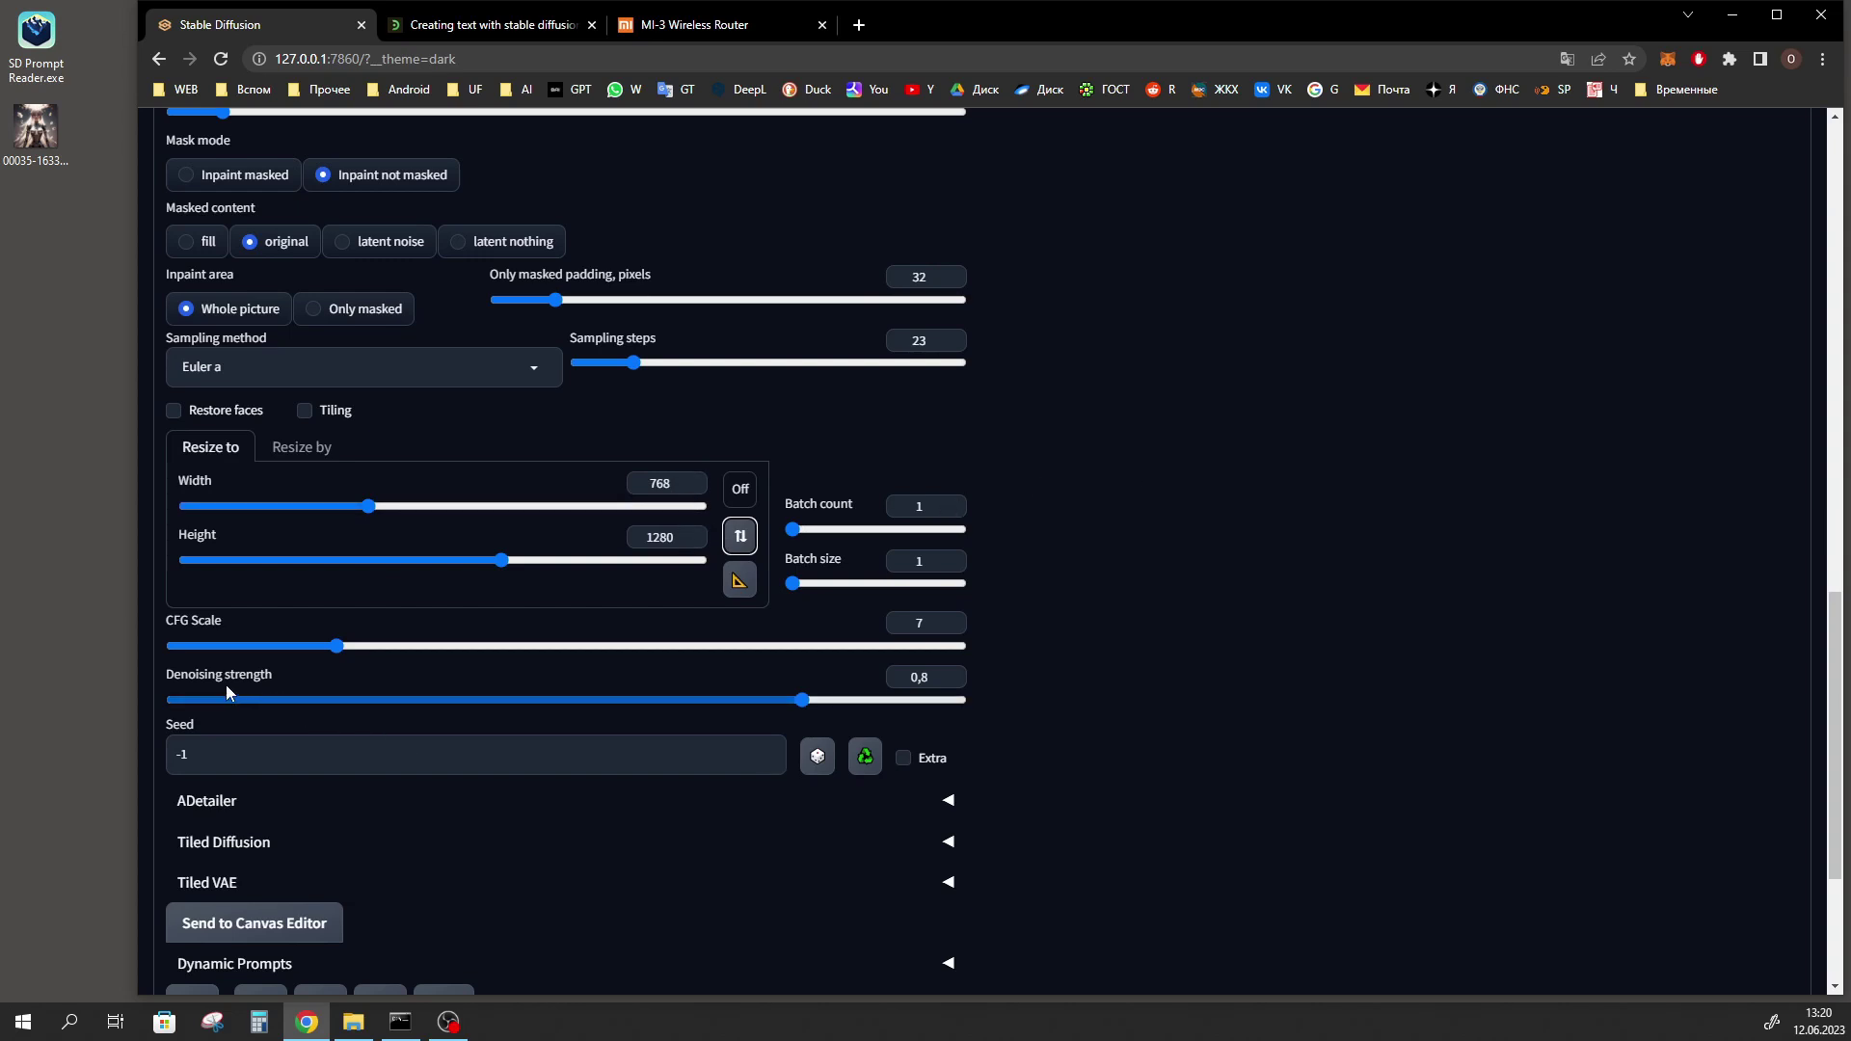
left_click(1380, 670)
scroll(1459, 555, "down", 1)
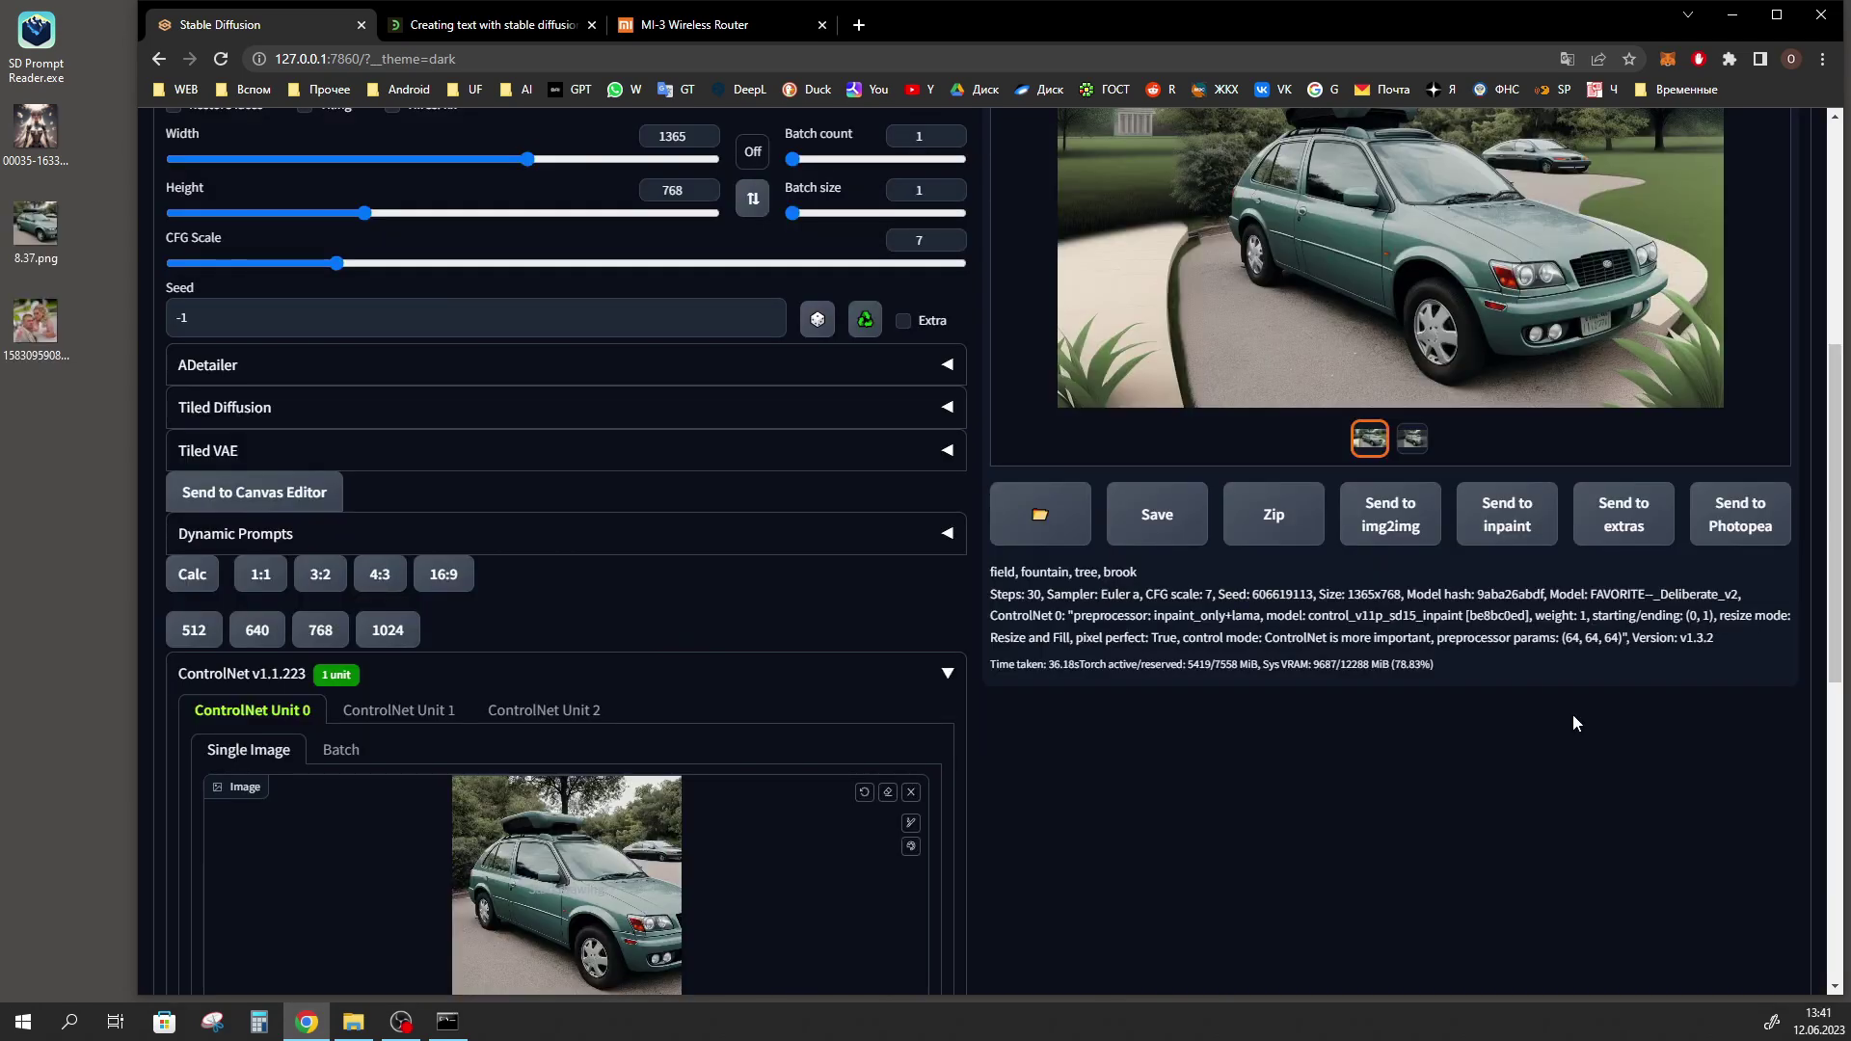
Choose the FAVORITE--\Deliberate_v2.safetensors checkpoint and highlight the whole positive prompt.
scroll(1571, 715, "up", 6)
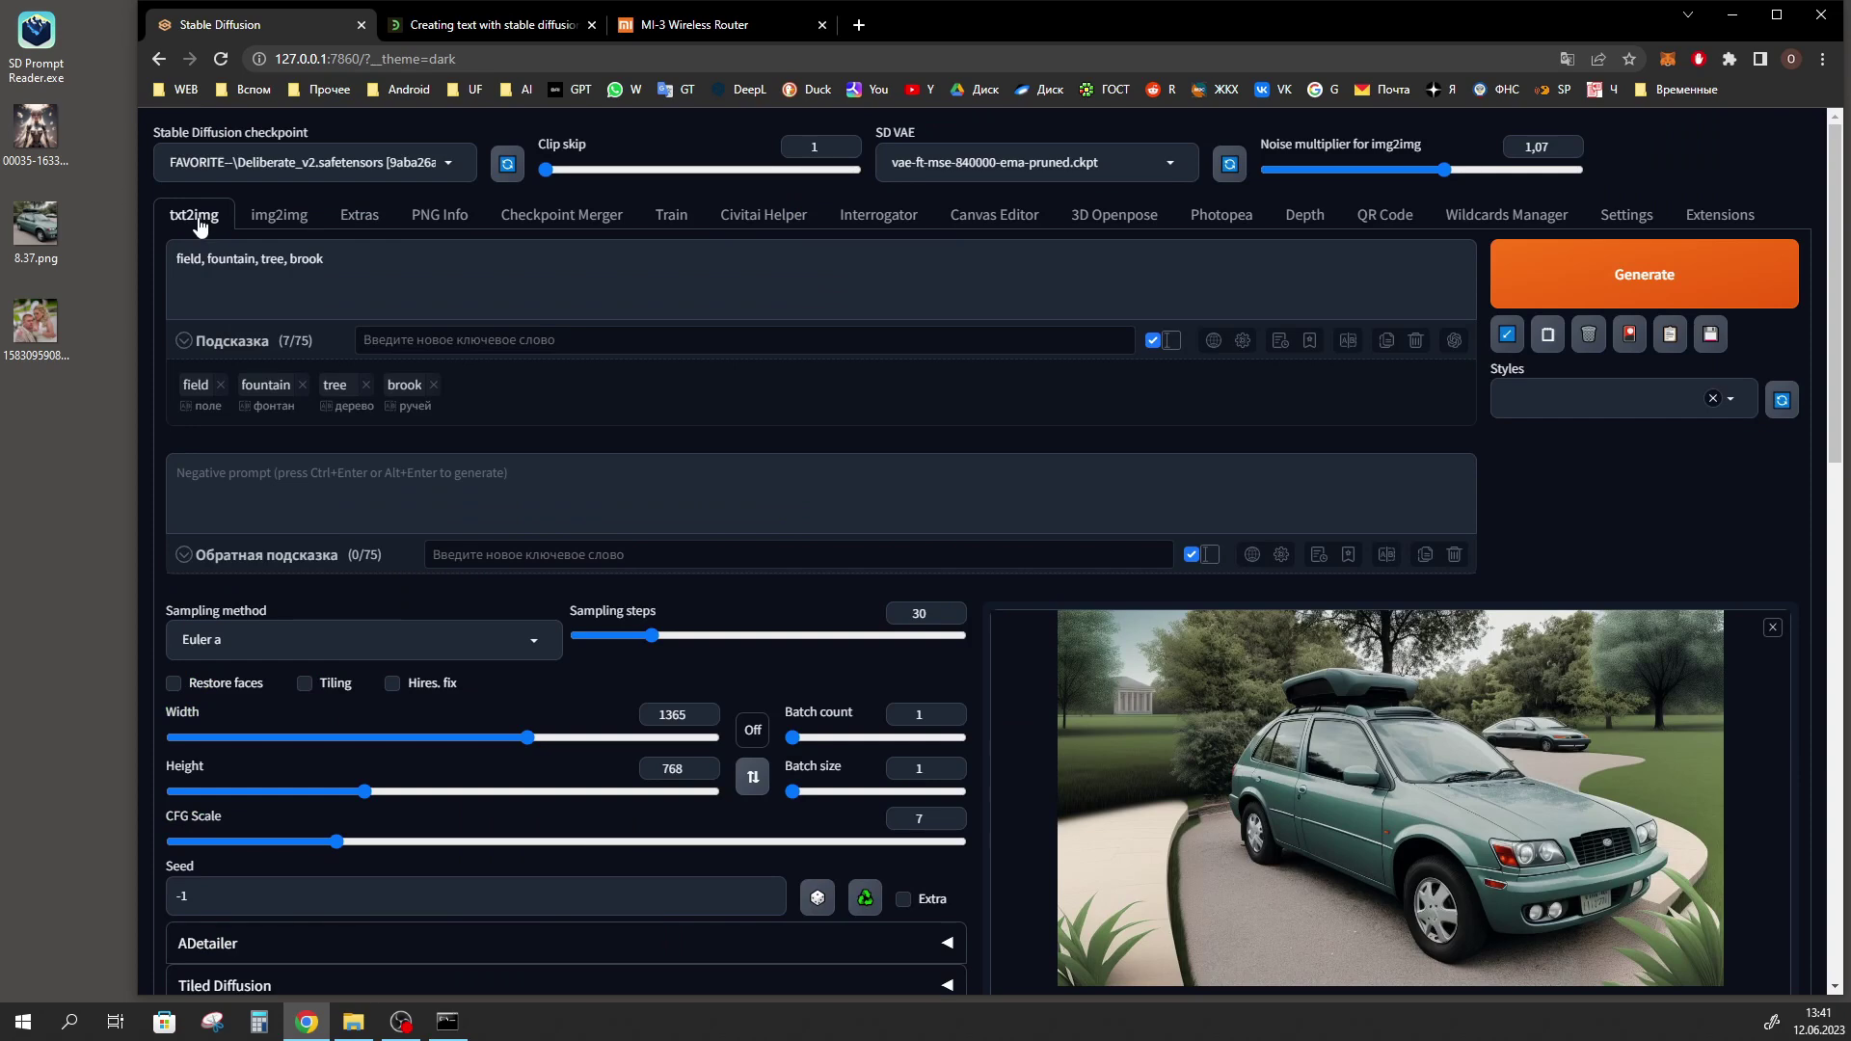
left_click(298, 162)
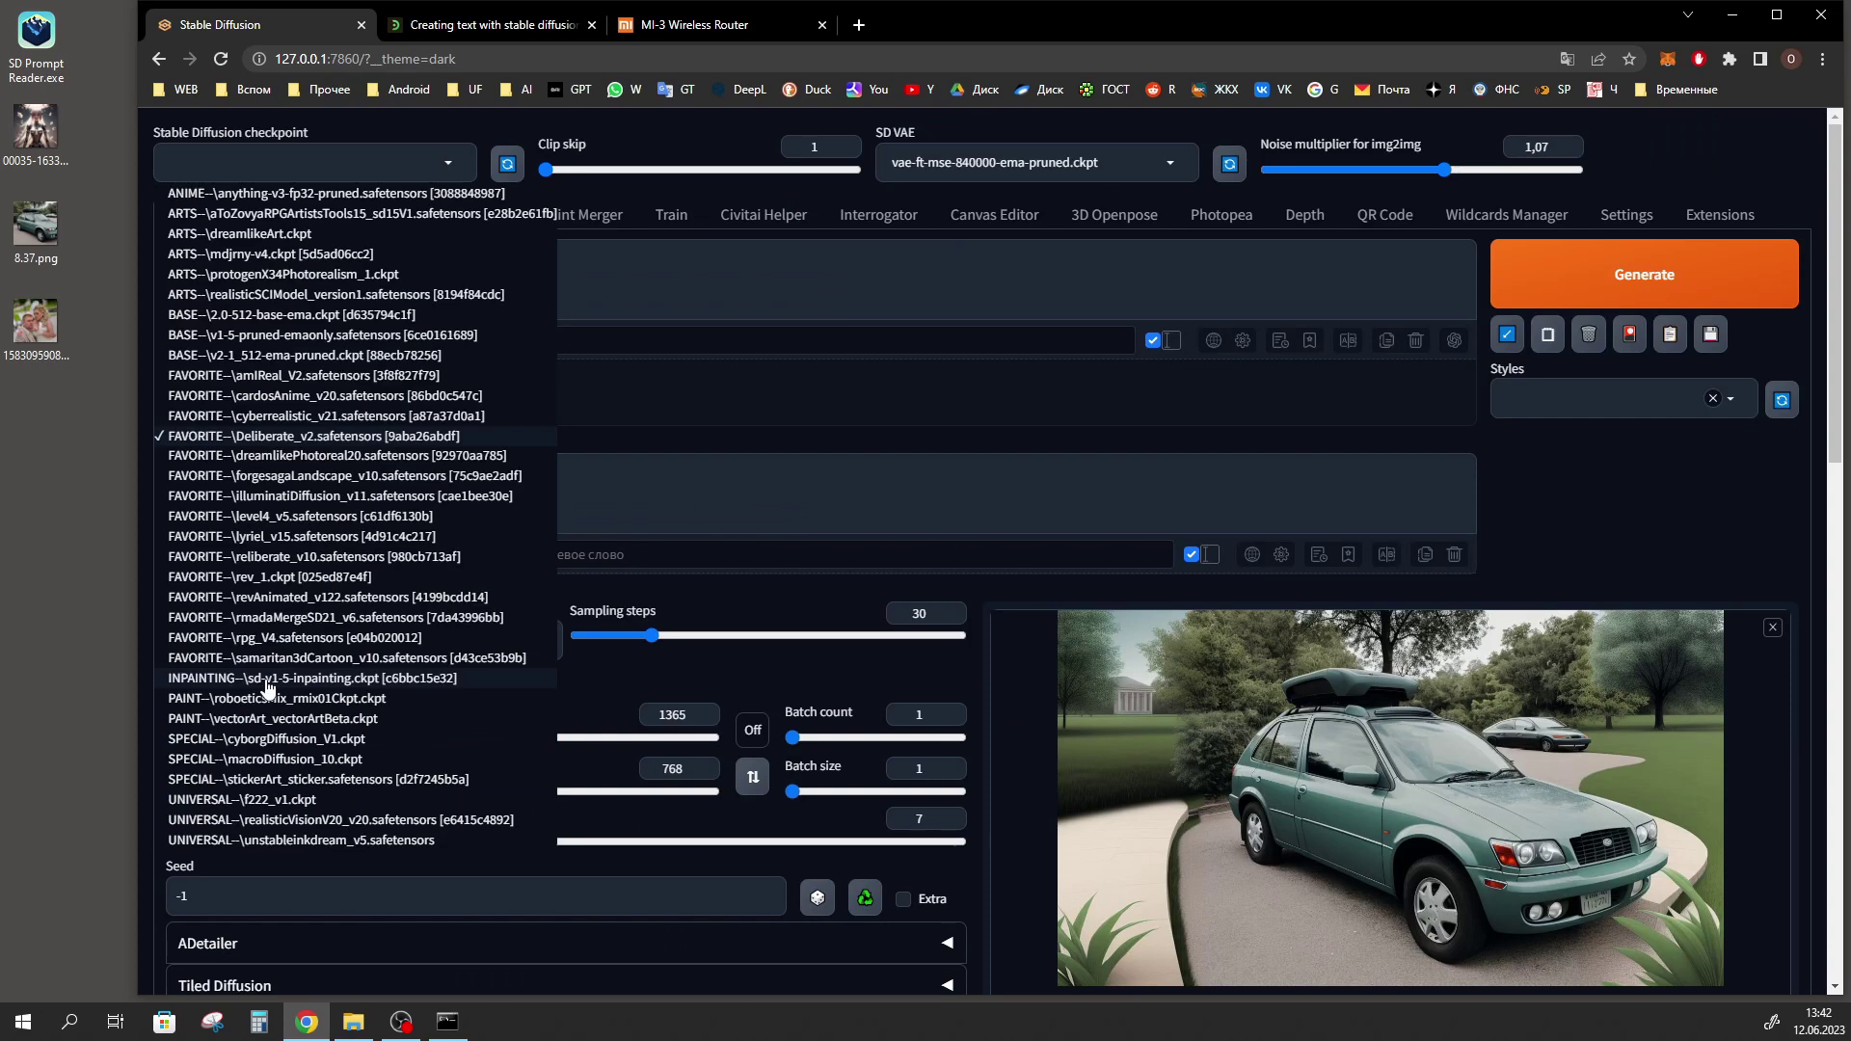
left_click(372, 438)
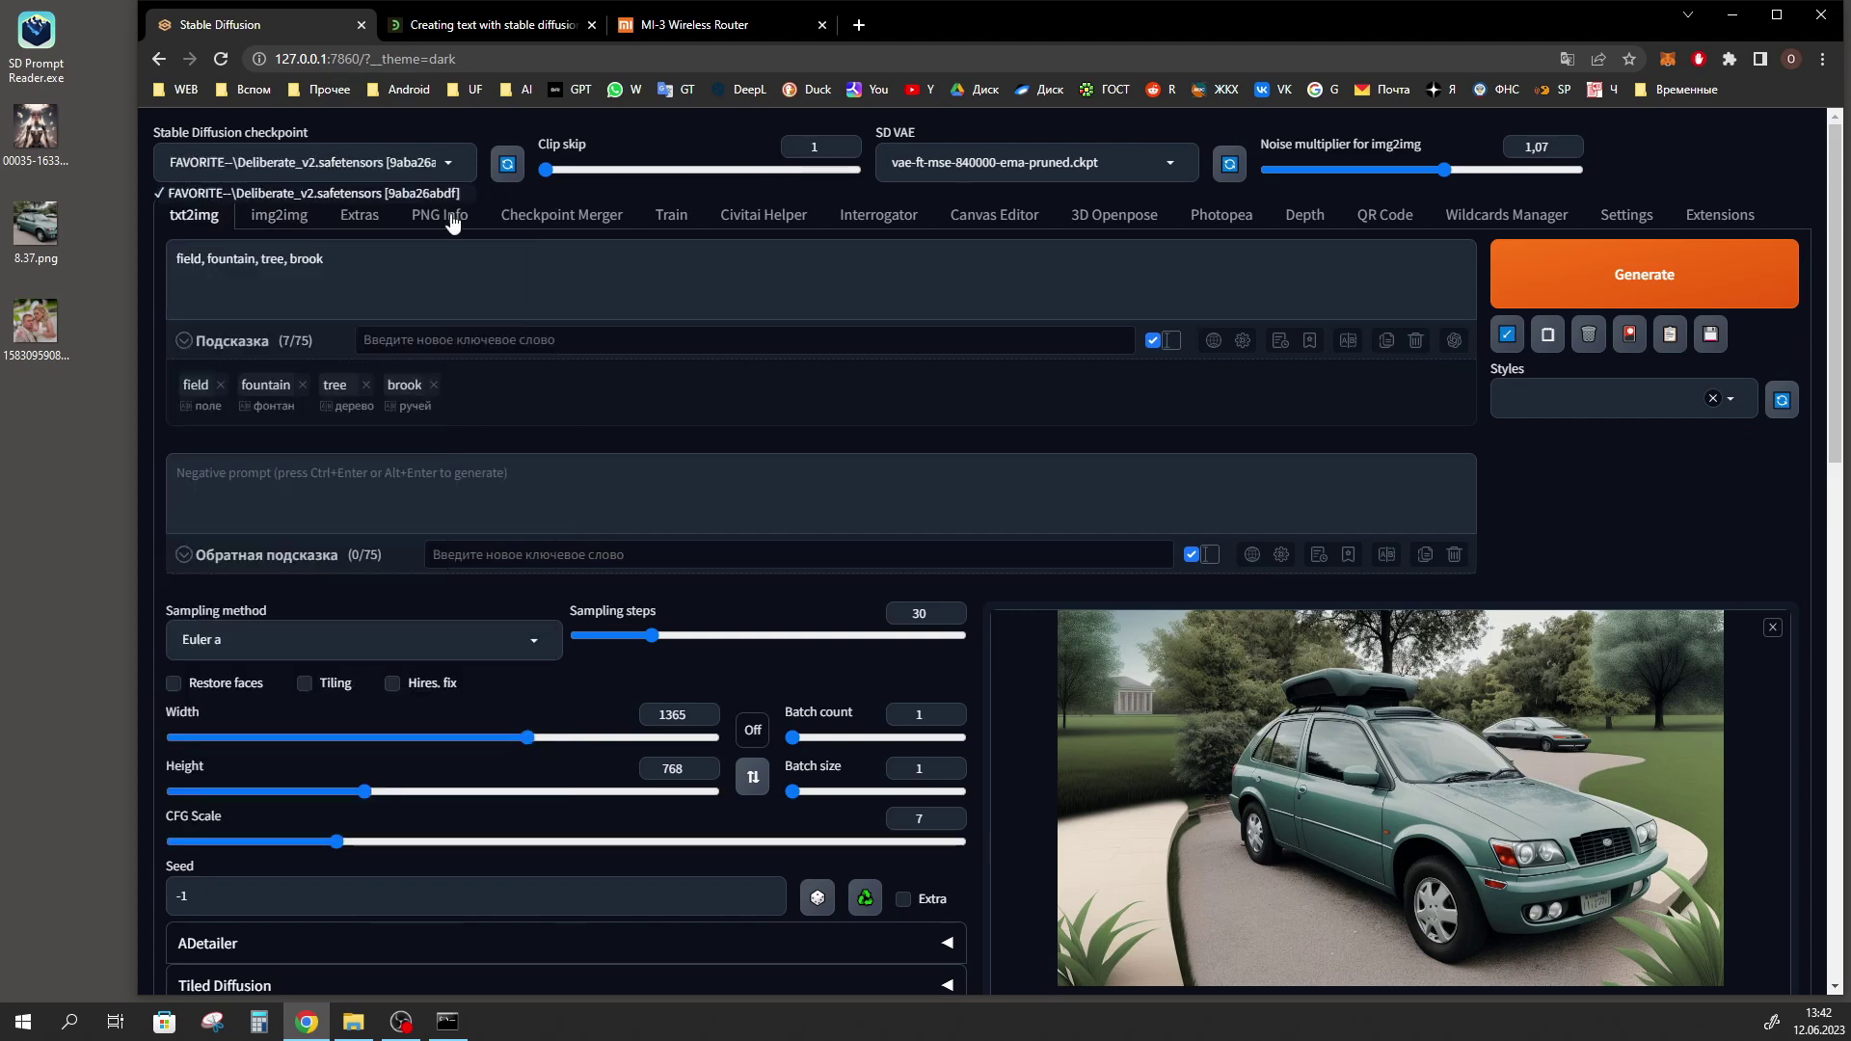
left_click(447, 260)
left_click_drag(481, 261, 171, 263)
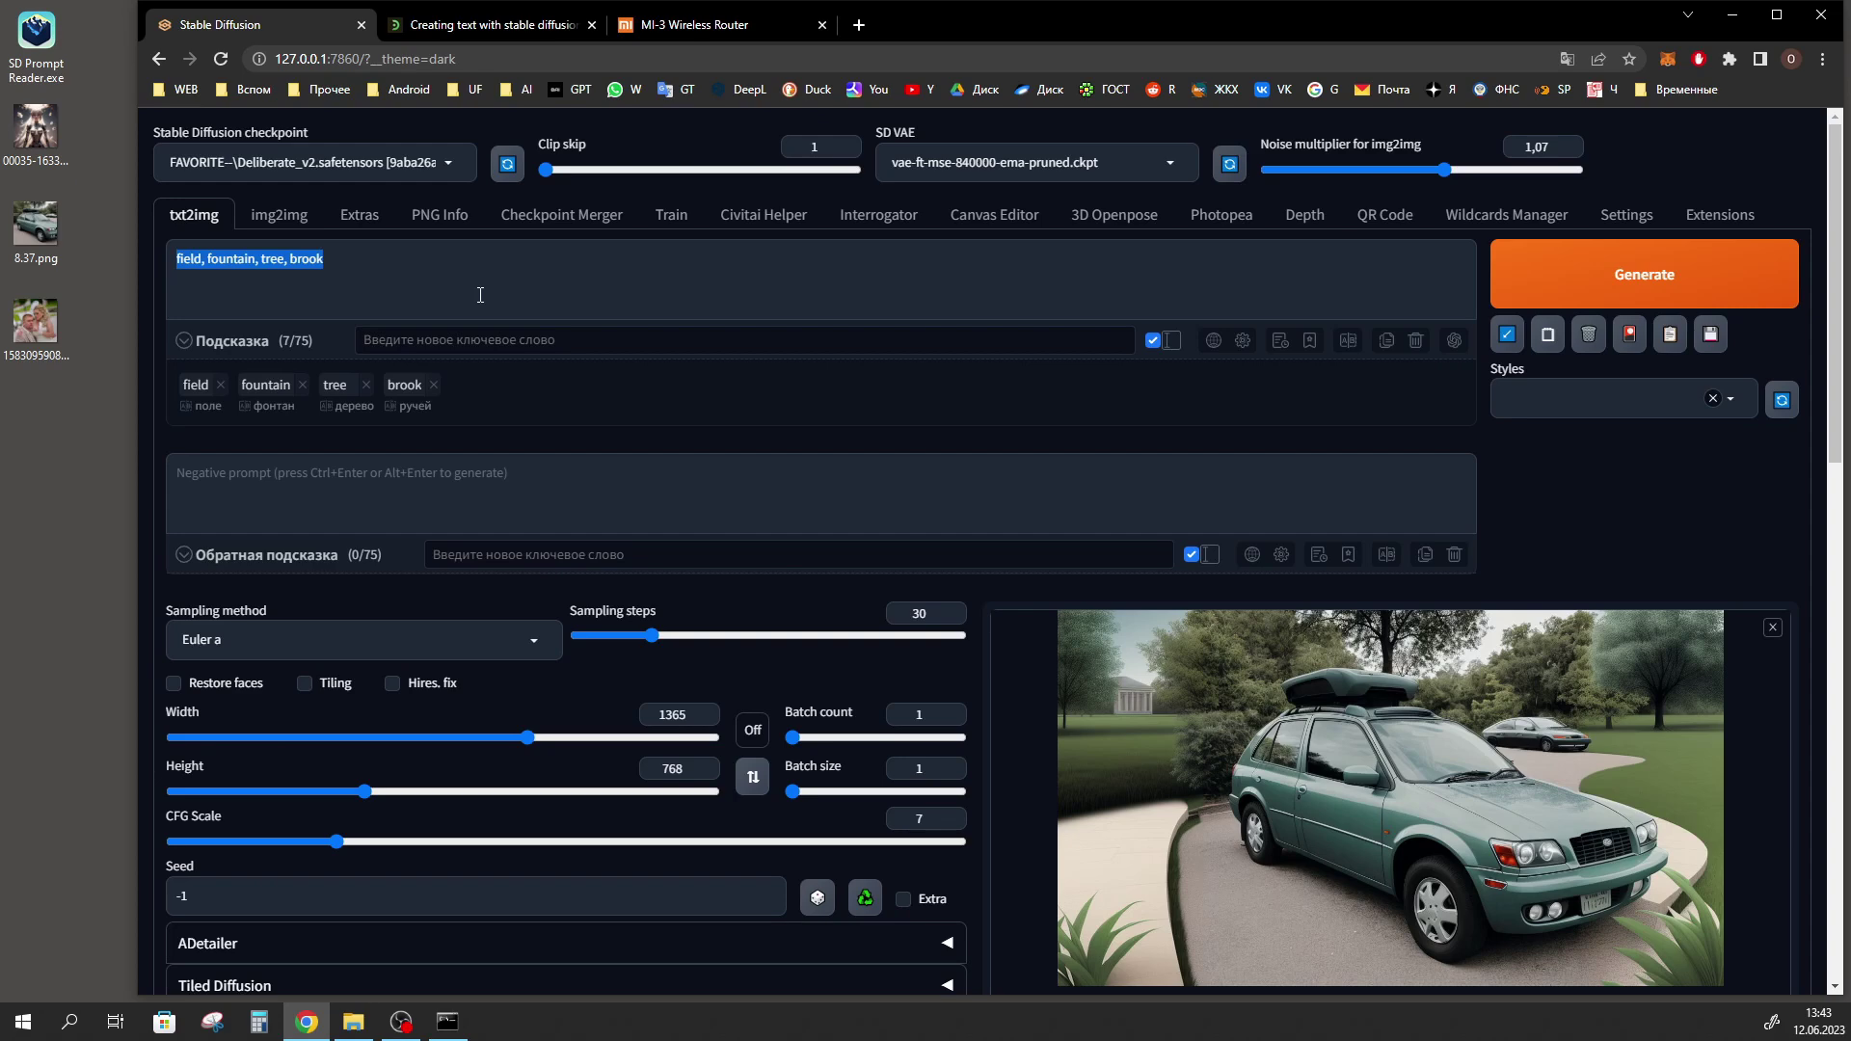
View the original car picture 8.37.png in the image viewer and close it.
scroll(480, 295, "down", 3)
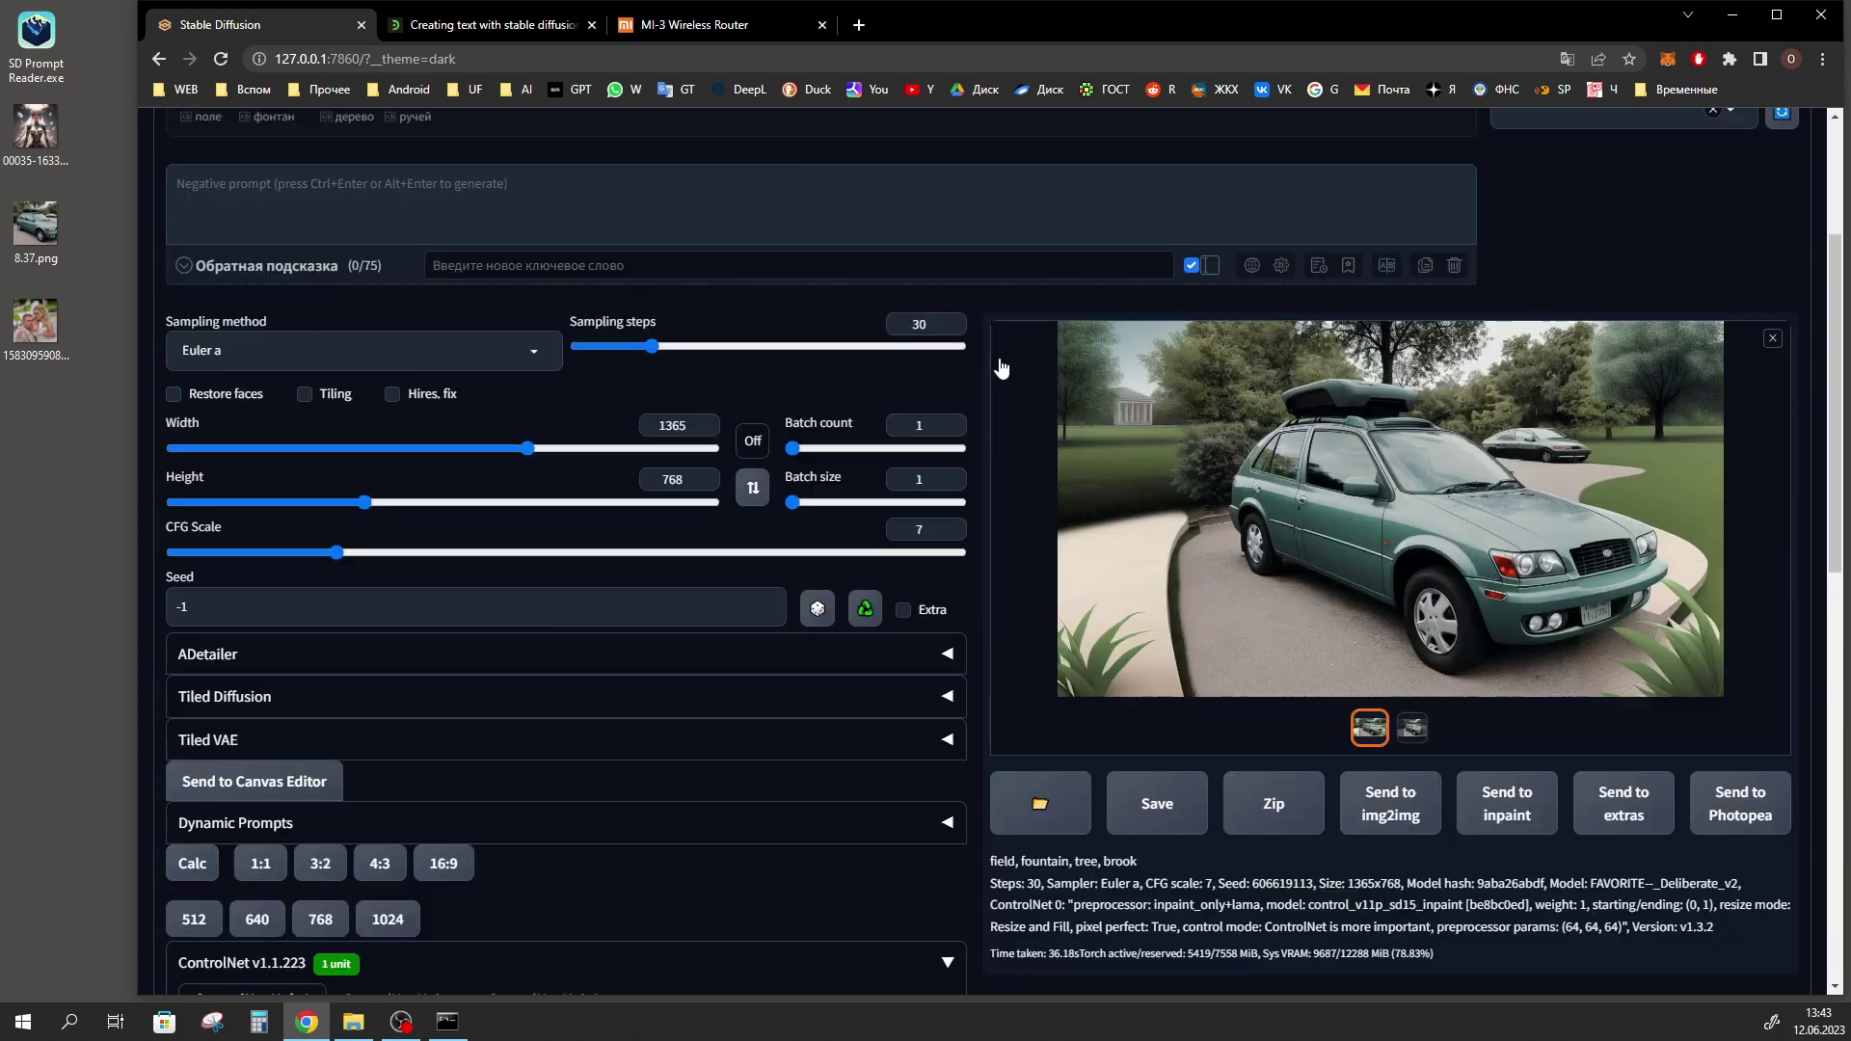
double_click(927, 329)
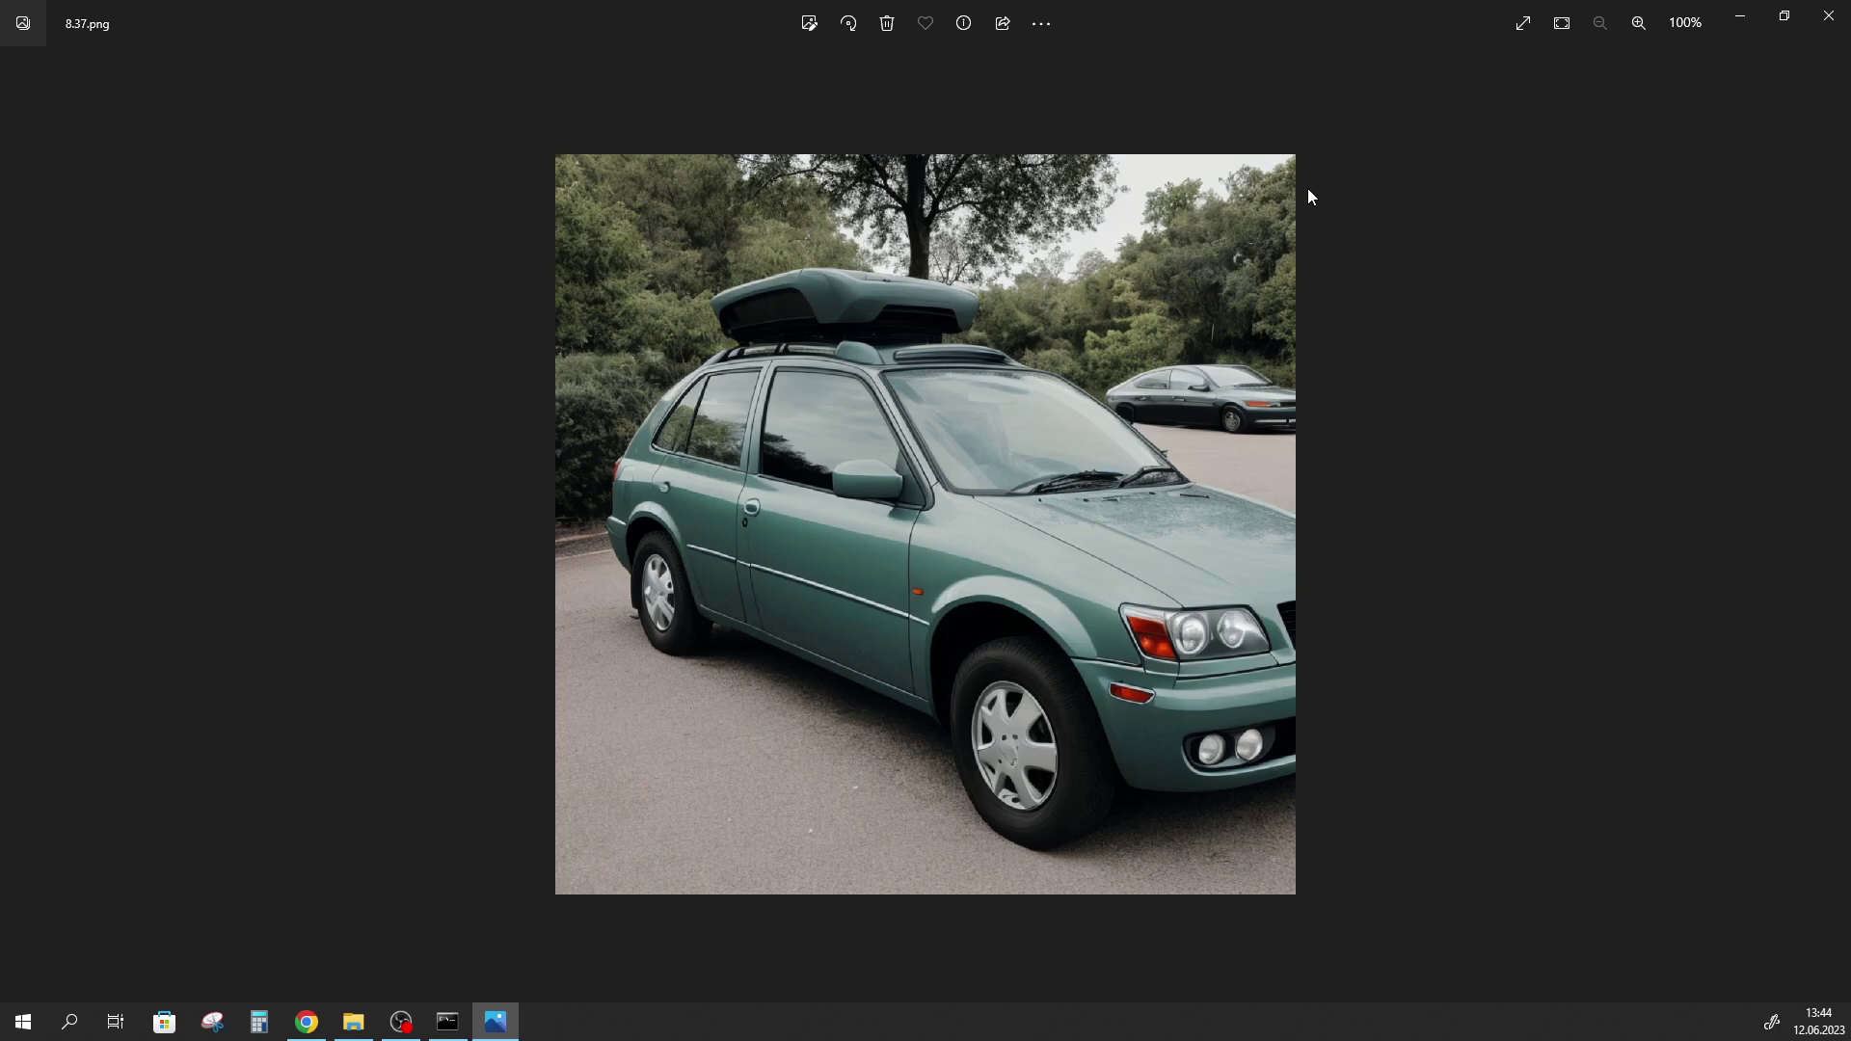
left_click(1829, 15)
scroll(256, 253, "up", 1)
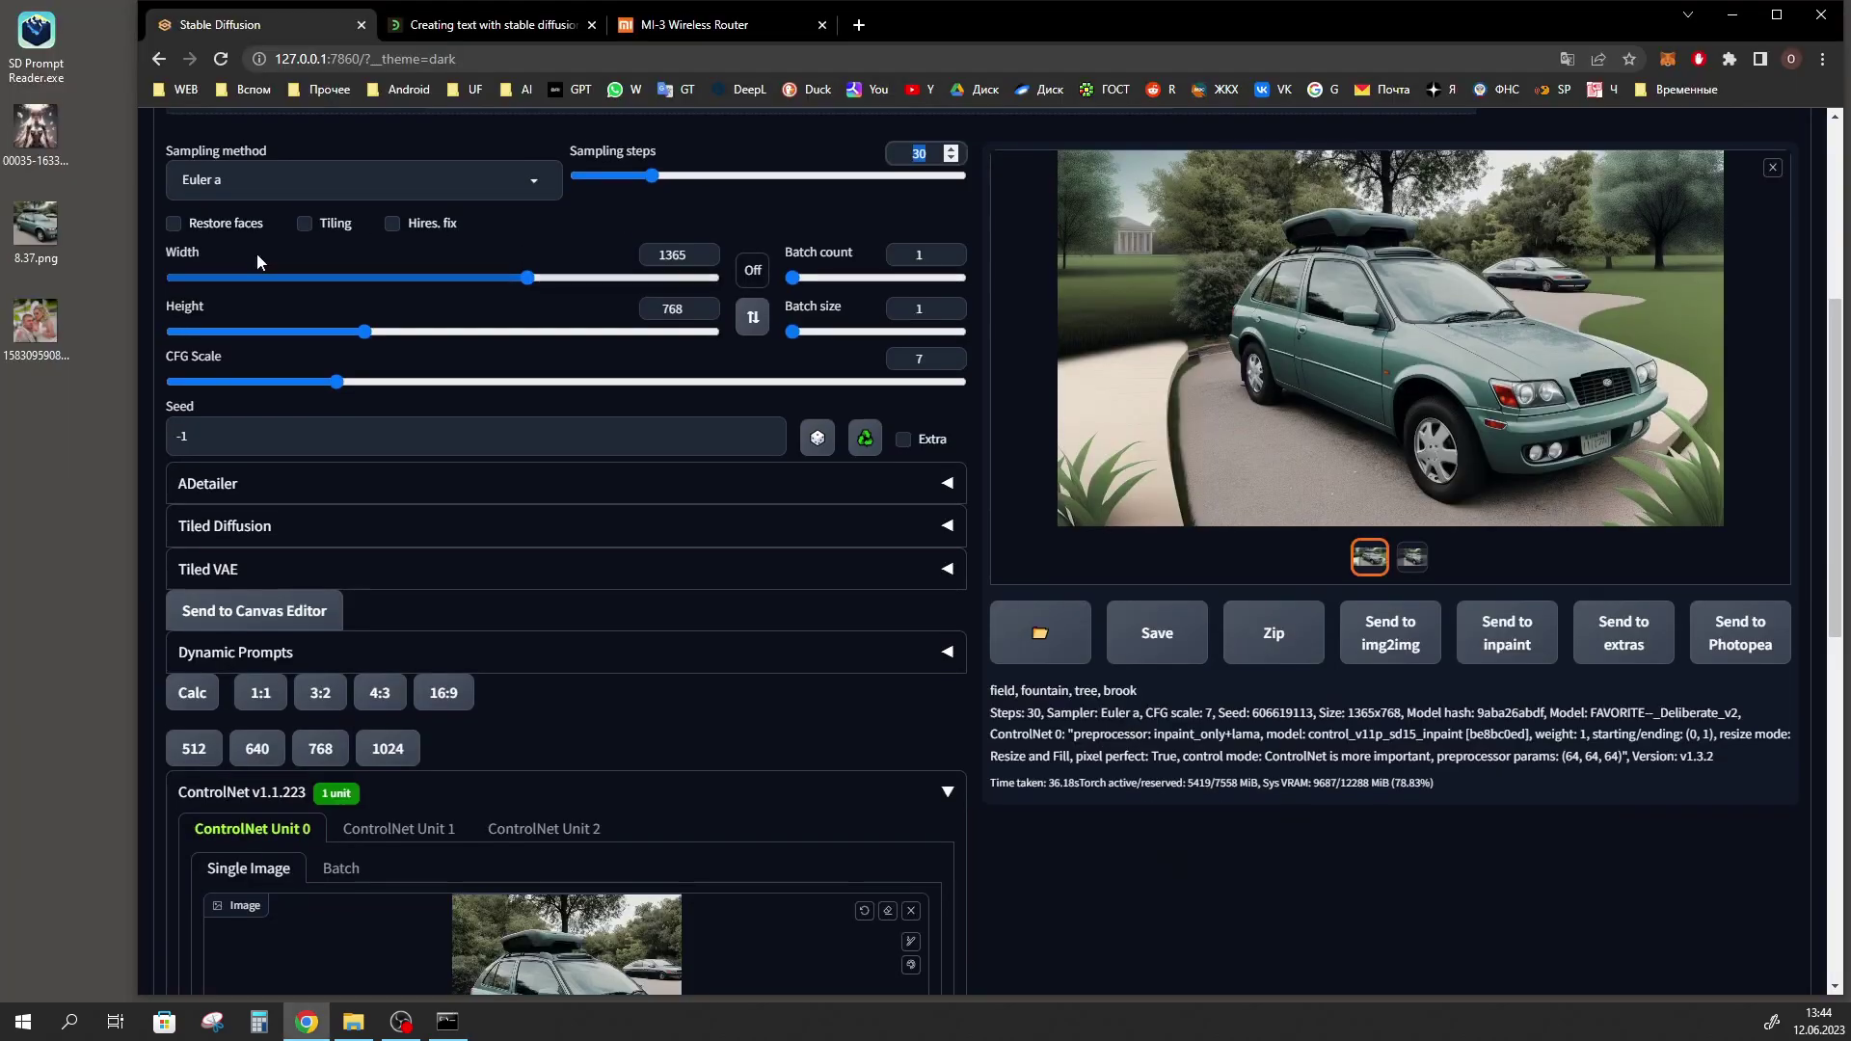
Set the output width to 1360 pixels.
double_click(690, 328)
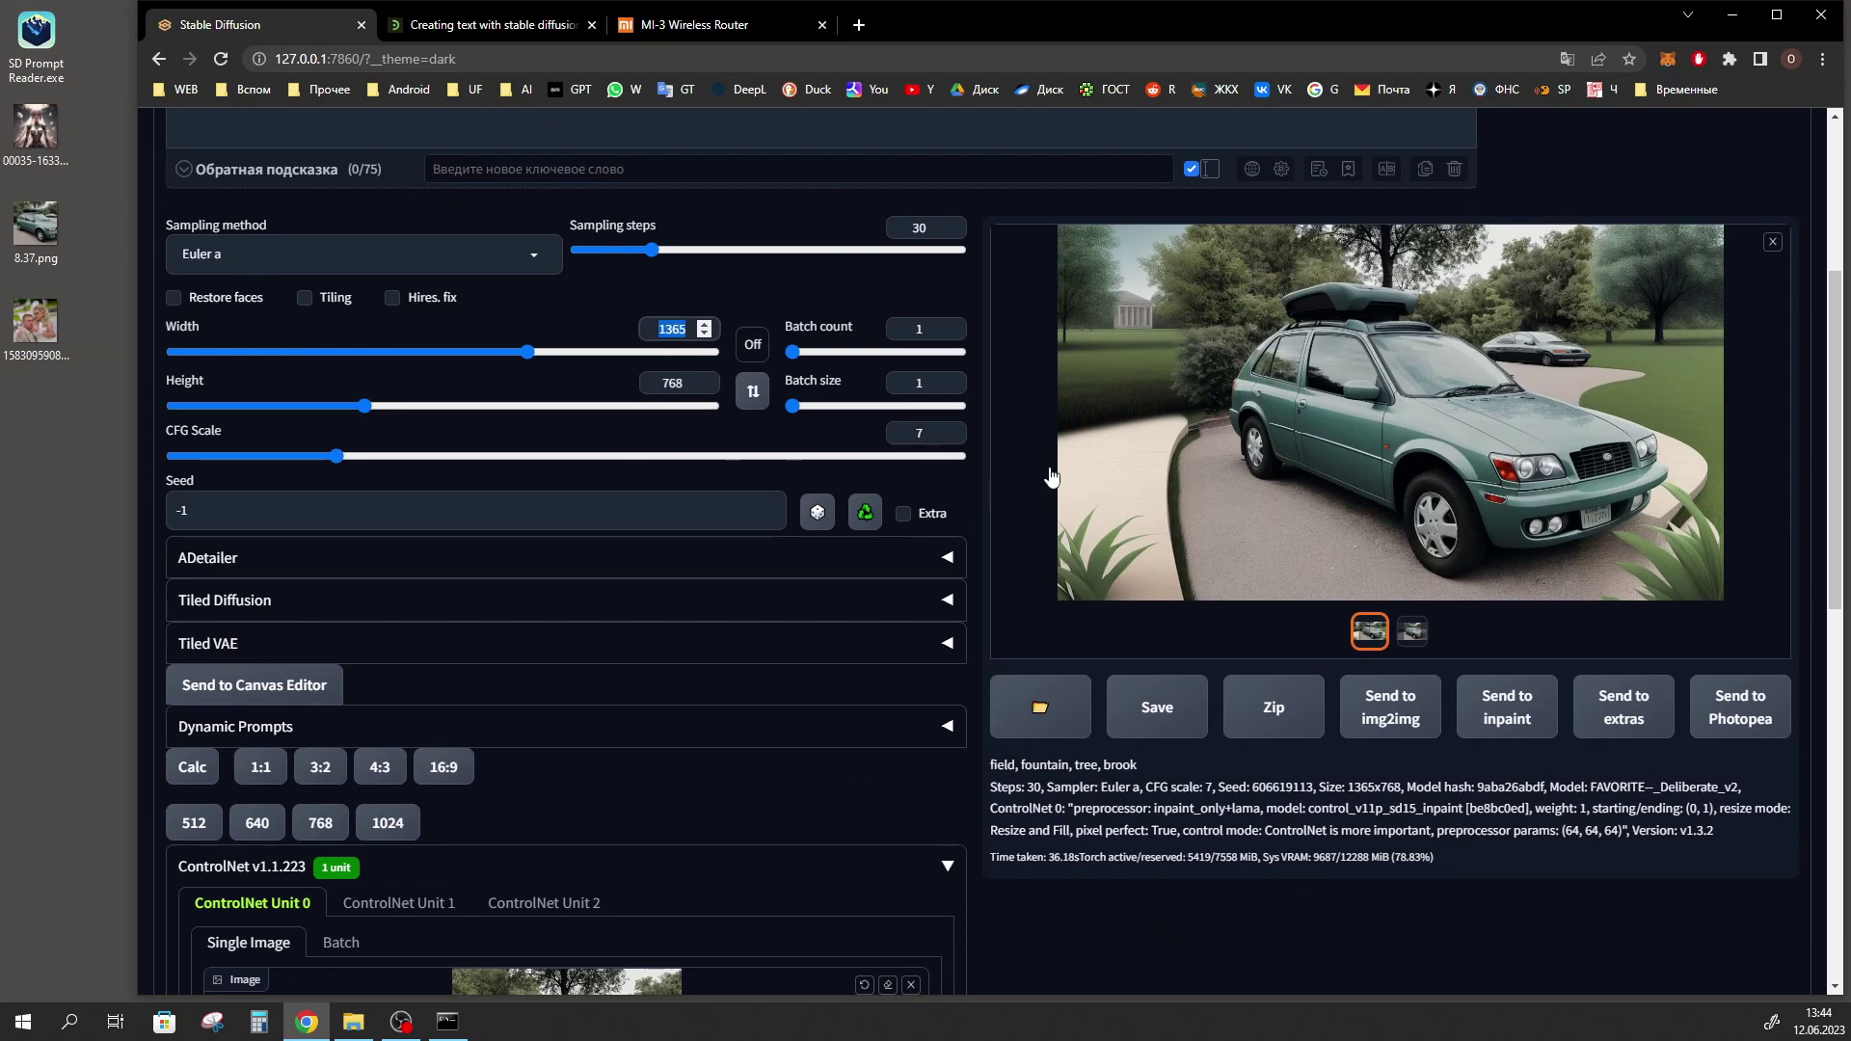
key("Down")
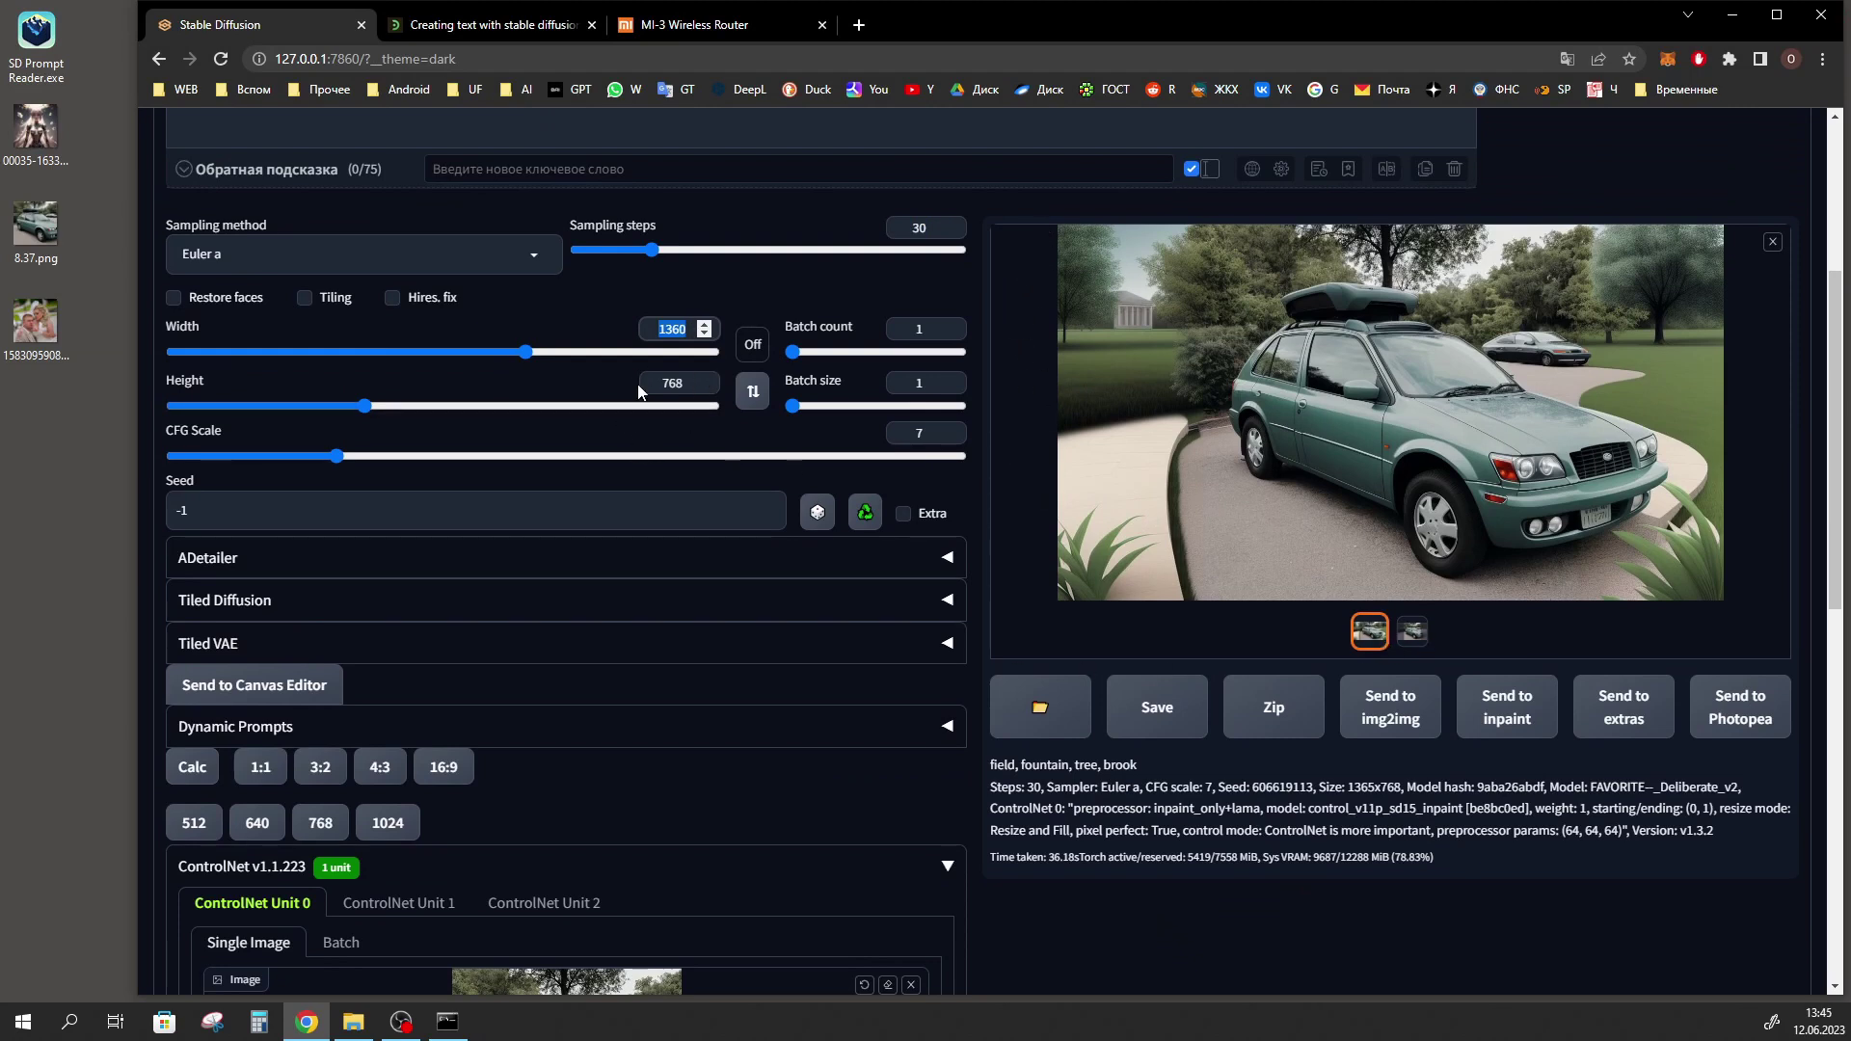
left_click(705, 334)
Select inpaint_only+lama as the preprocessor for ControlNet Unit 0 with the Inpaint control type.
scroll(221, 196, "down", 7)
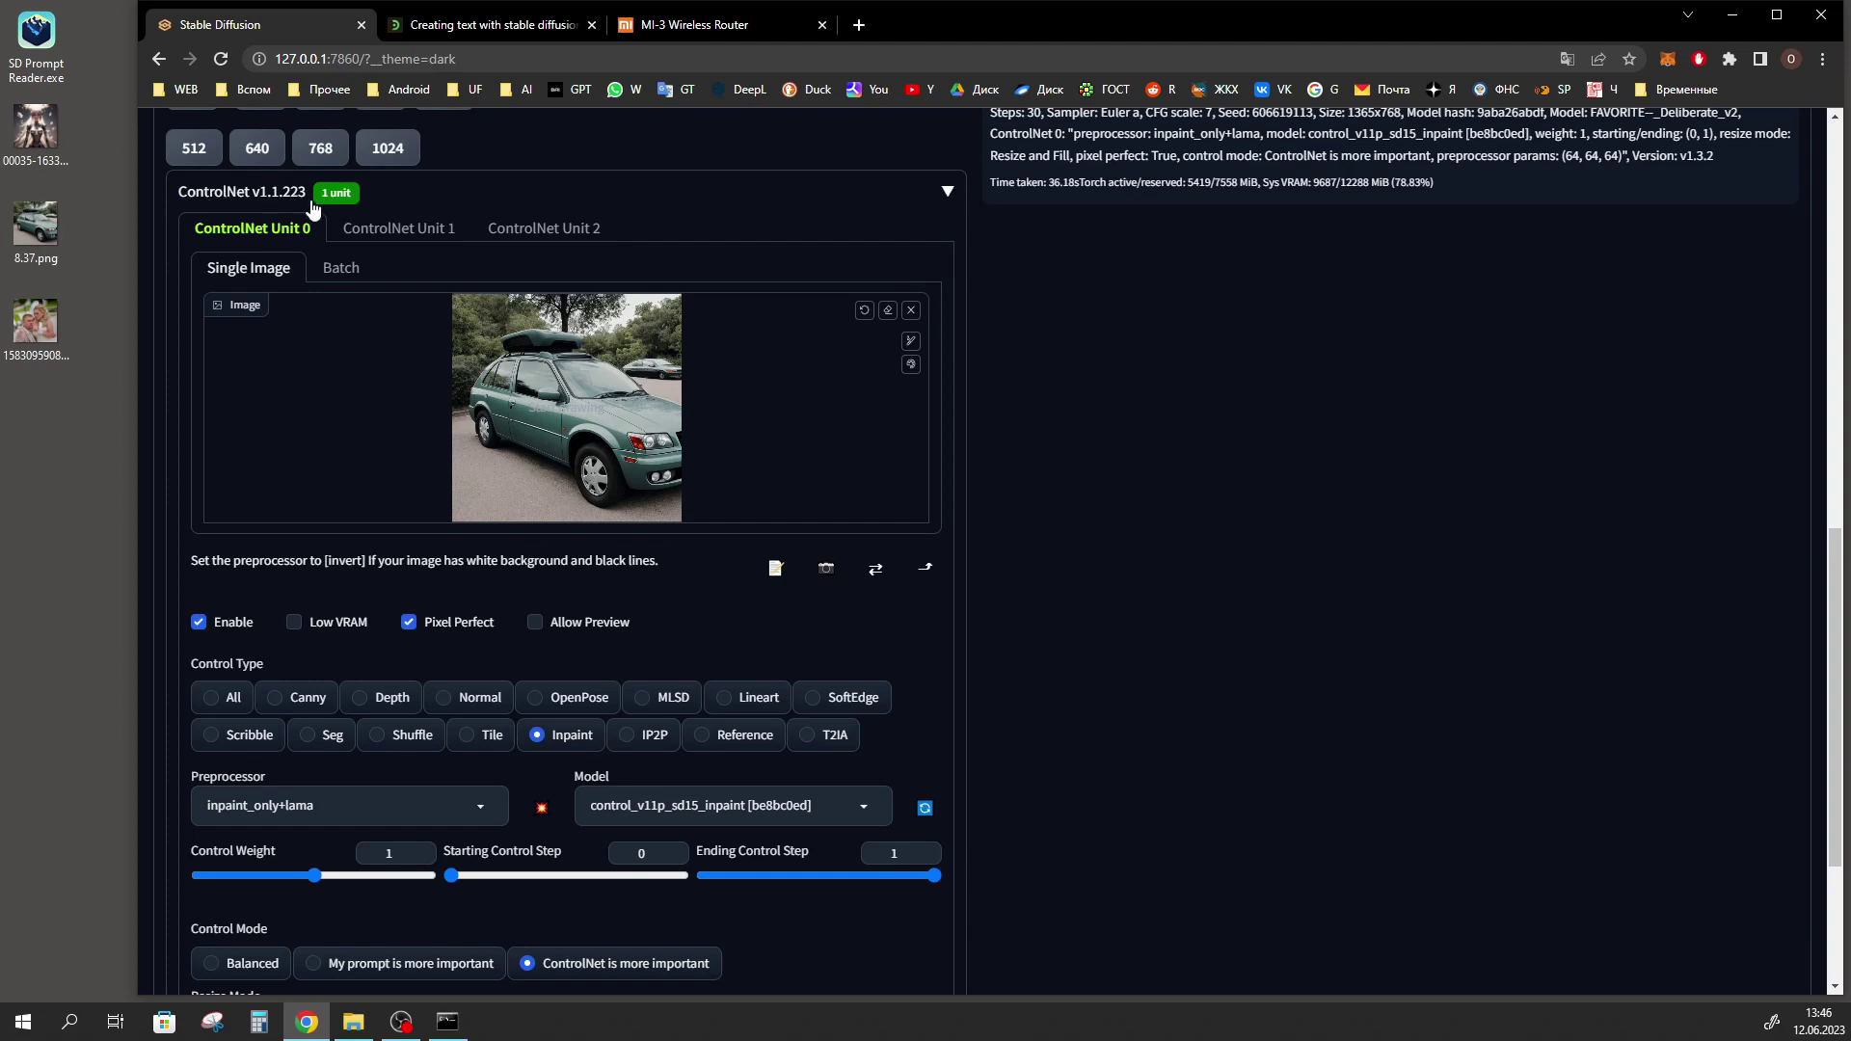
scroll(488, 594, "down", 2)
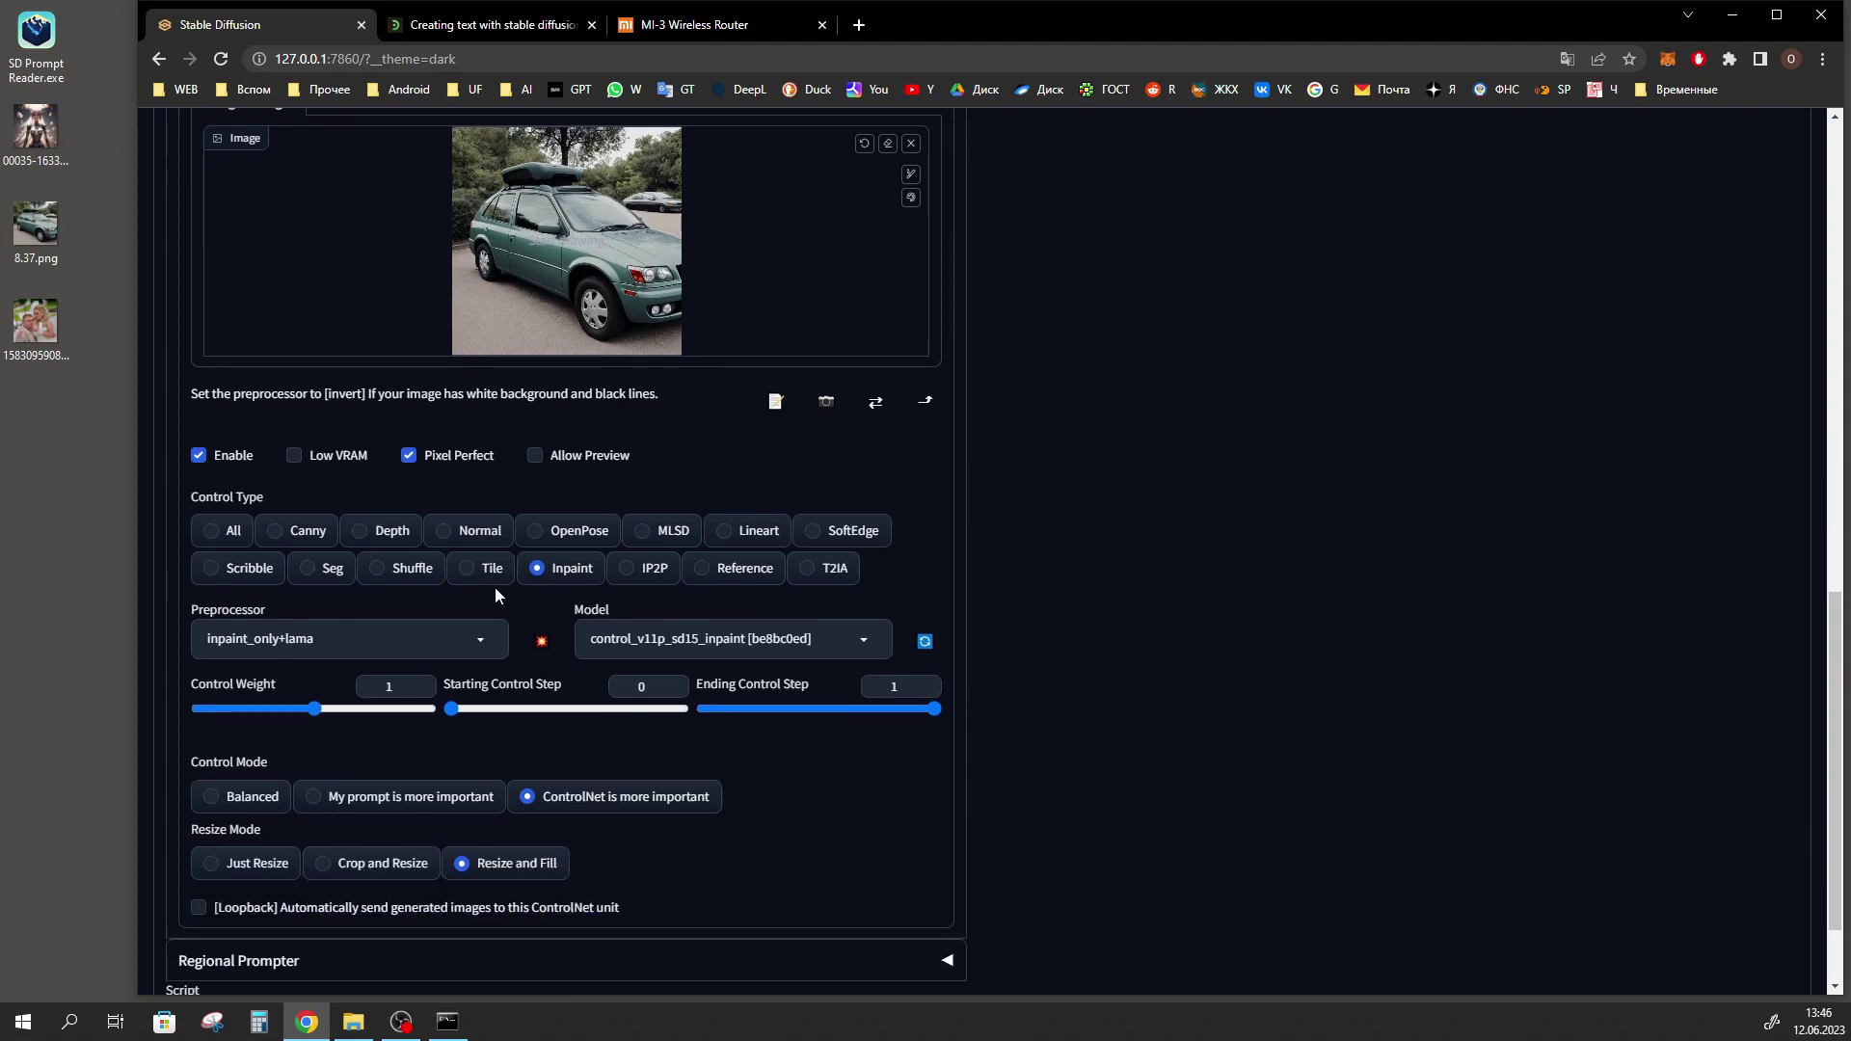
scroll(581, 598, "up", 1)
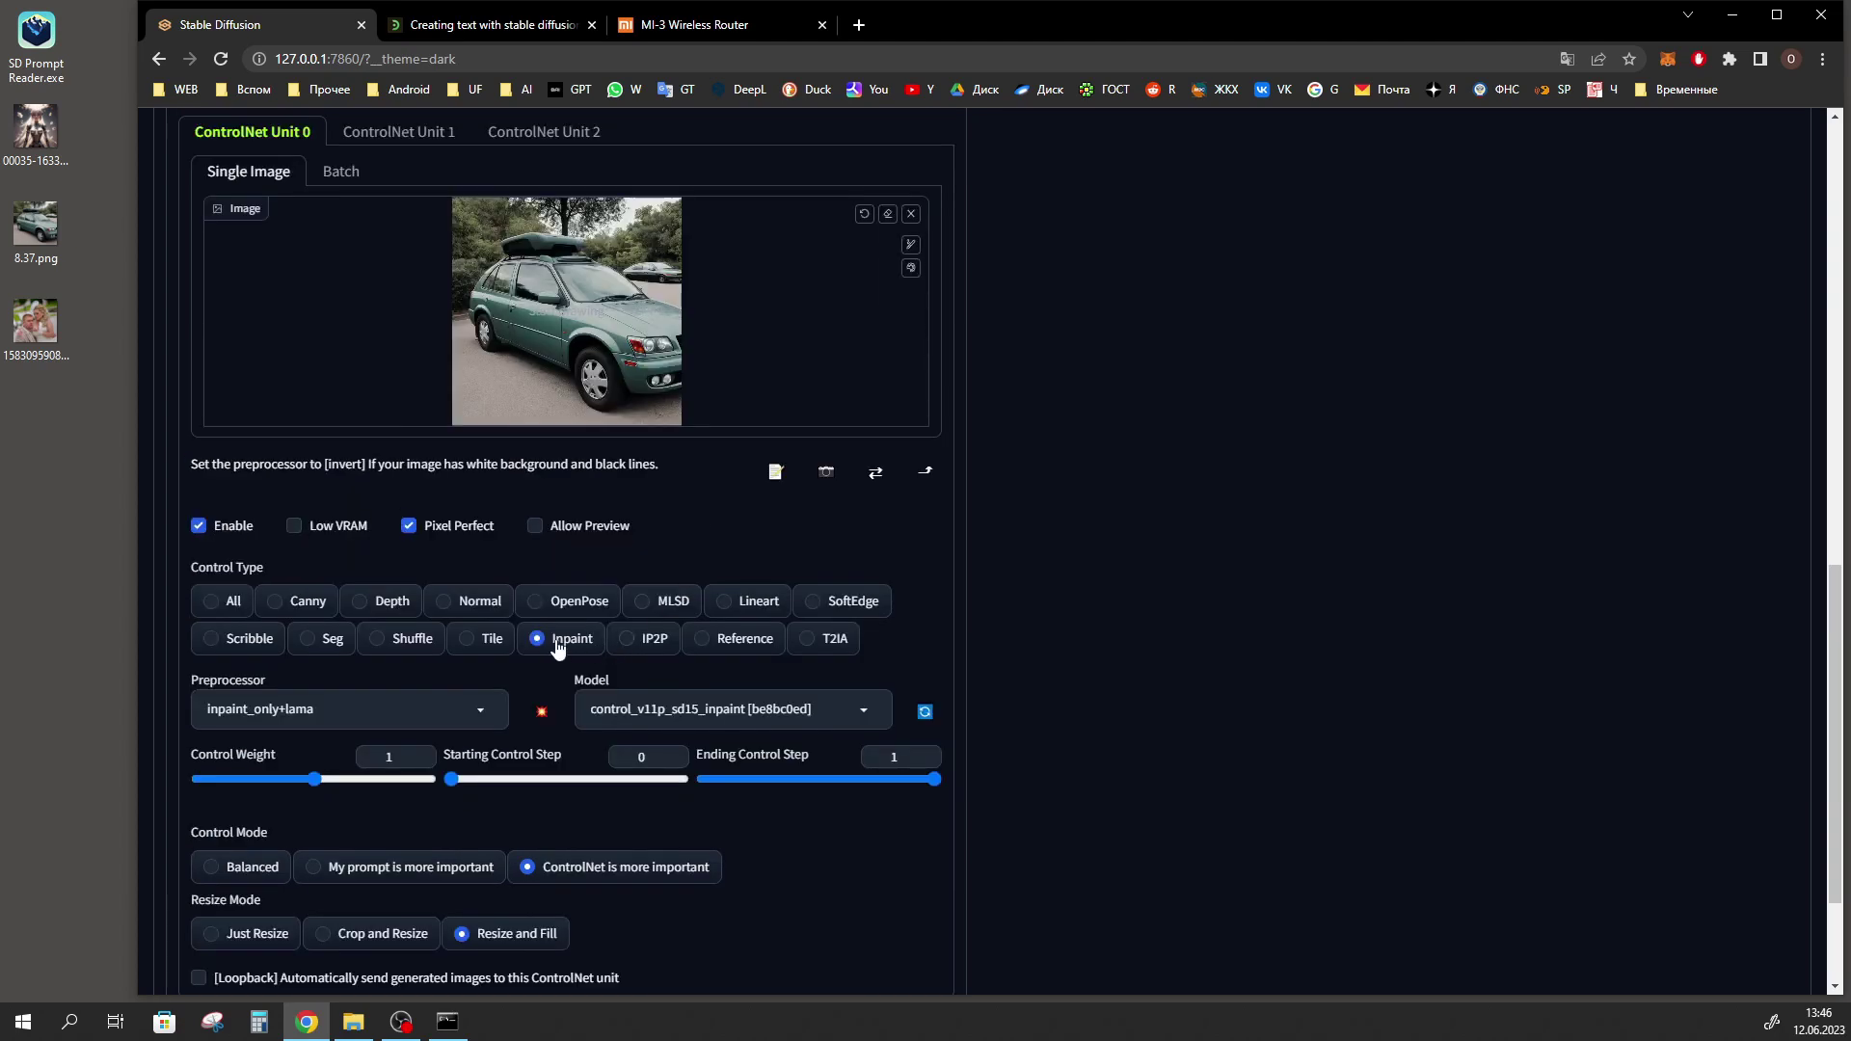
scroll(572, 646, "down", 1)
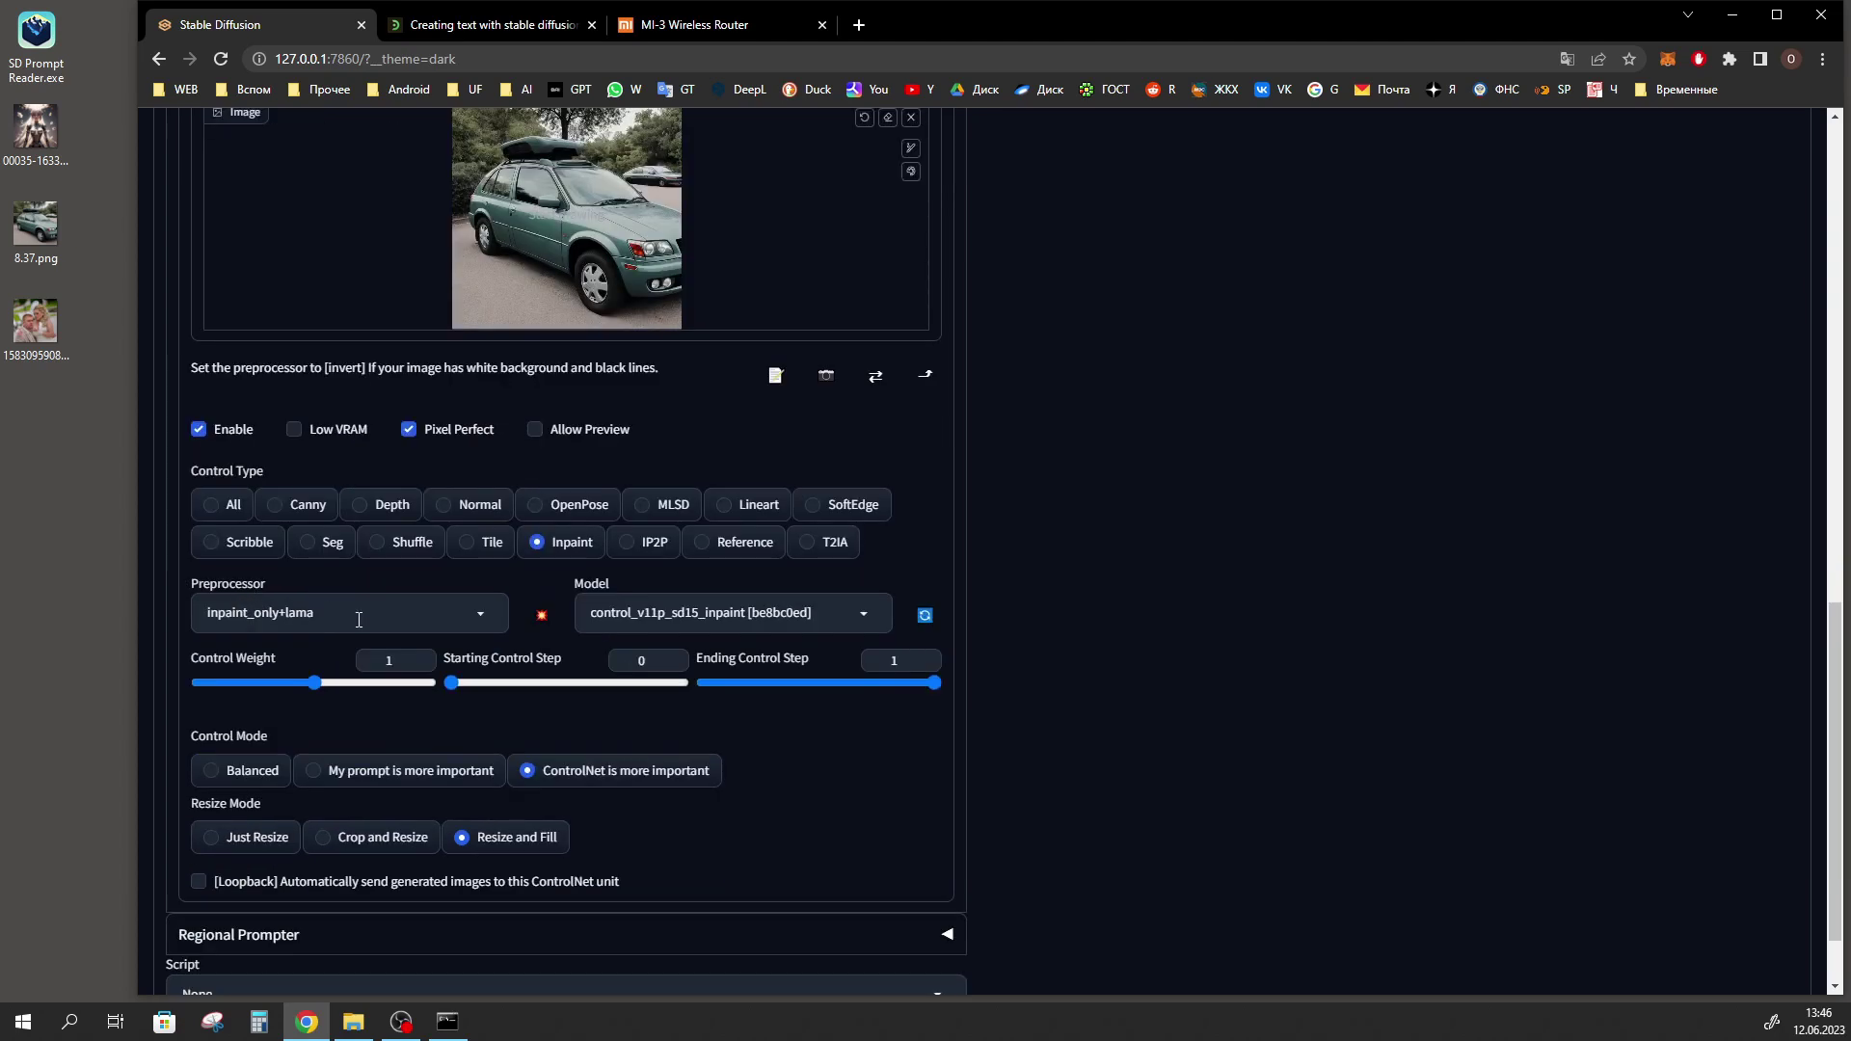
left_click(480, 613)
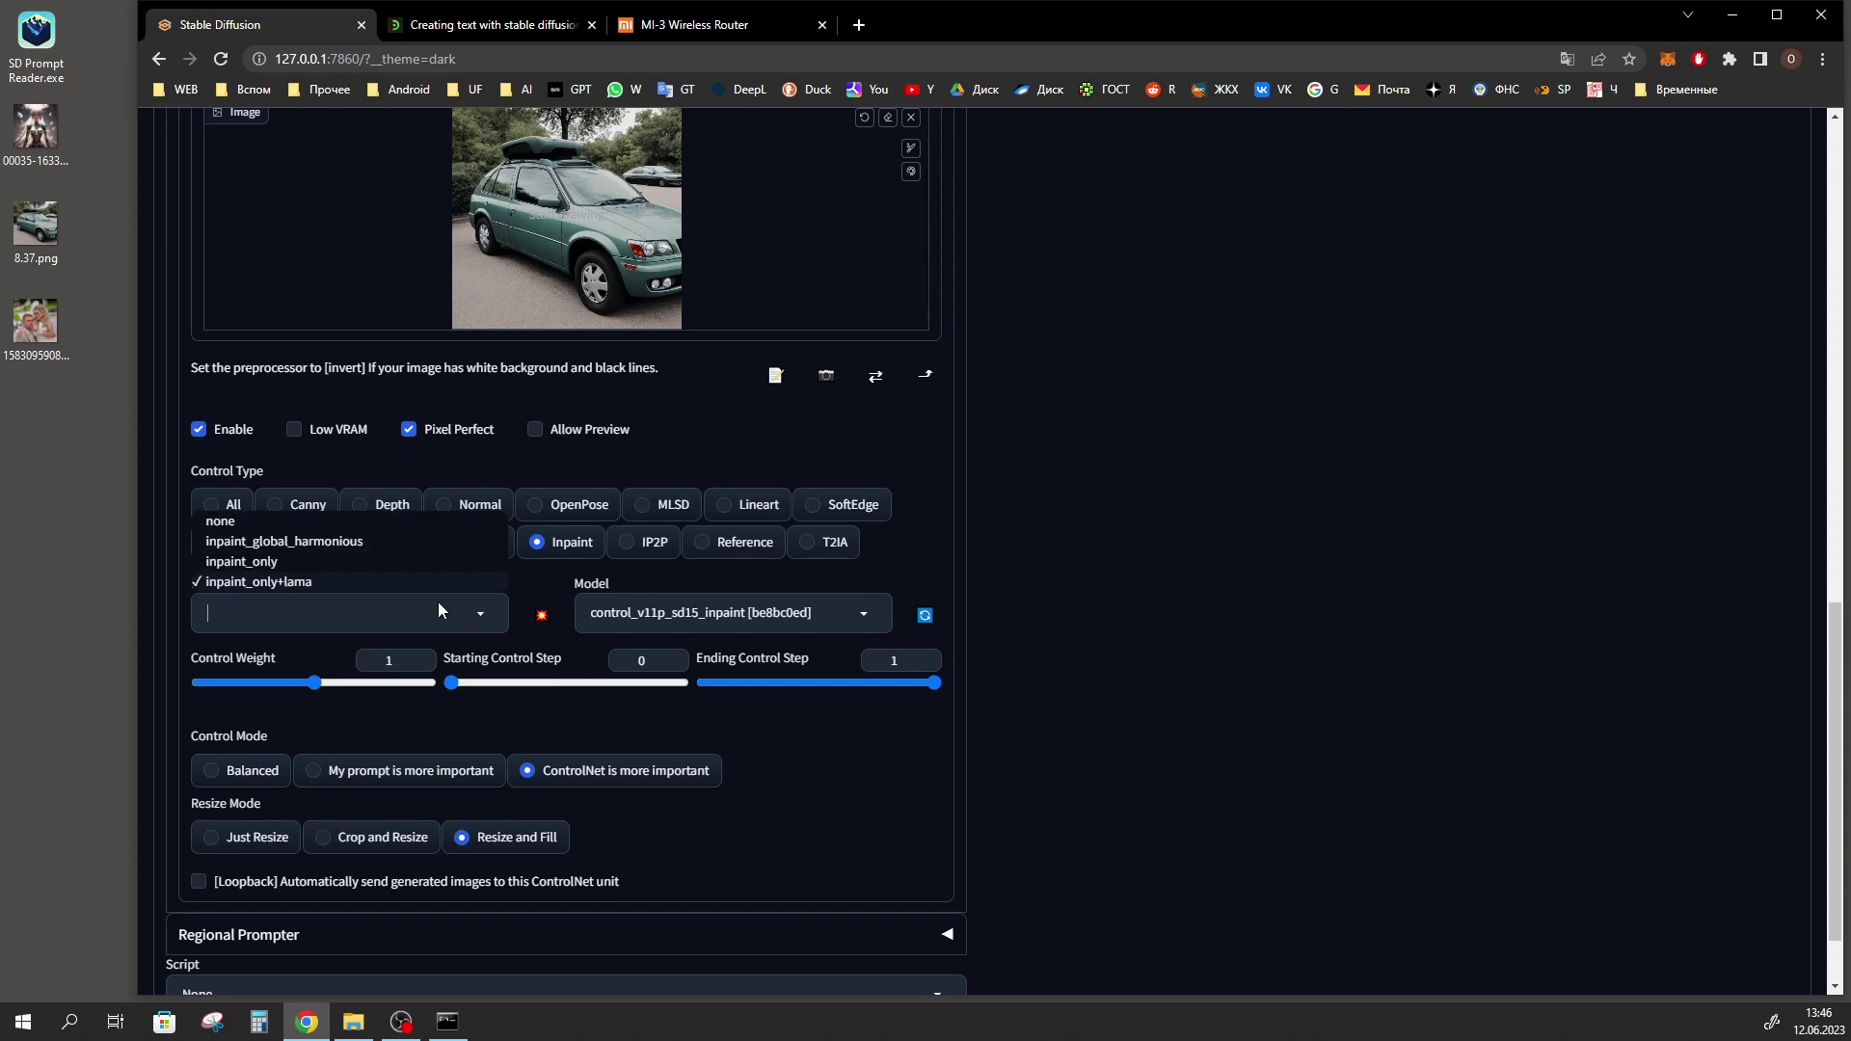
left_click(289, 584)
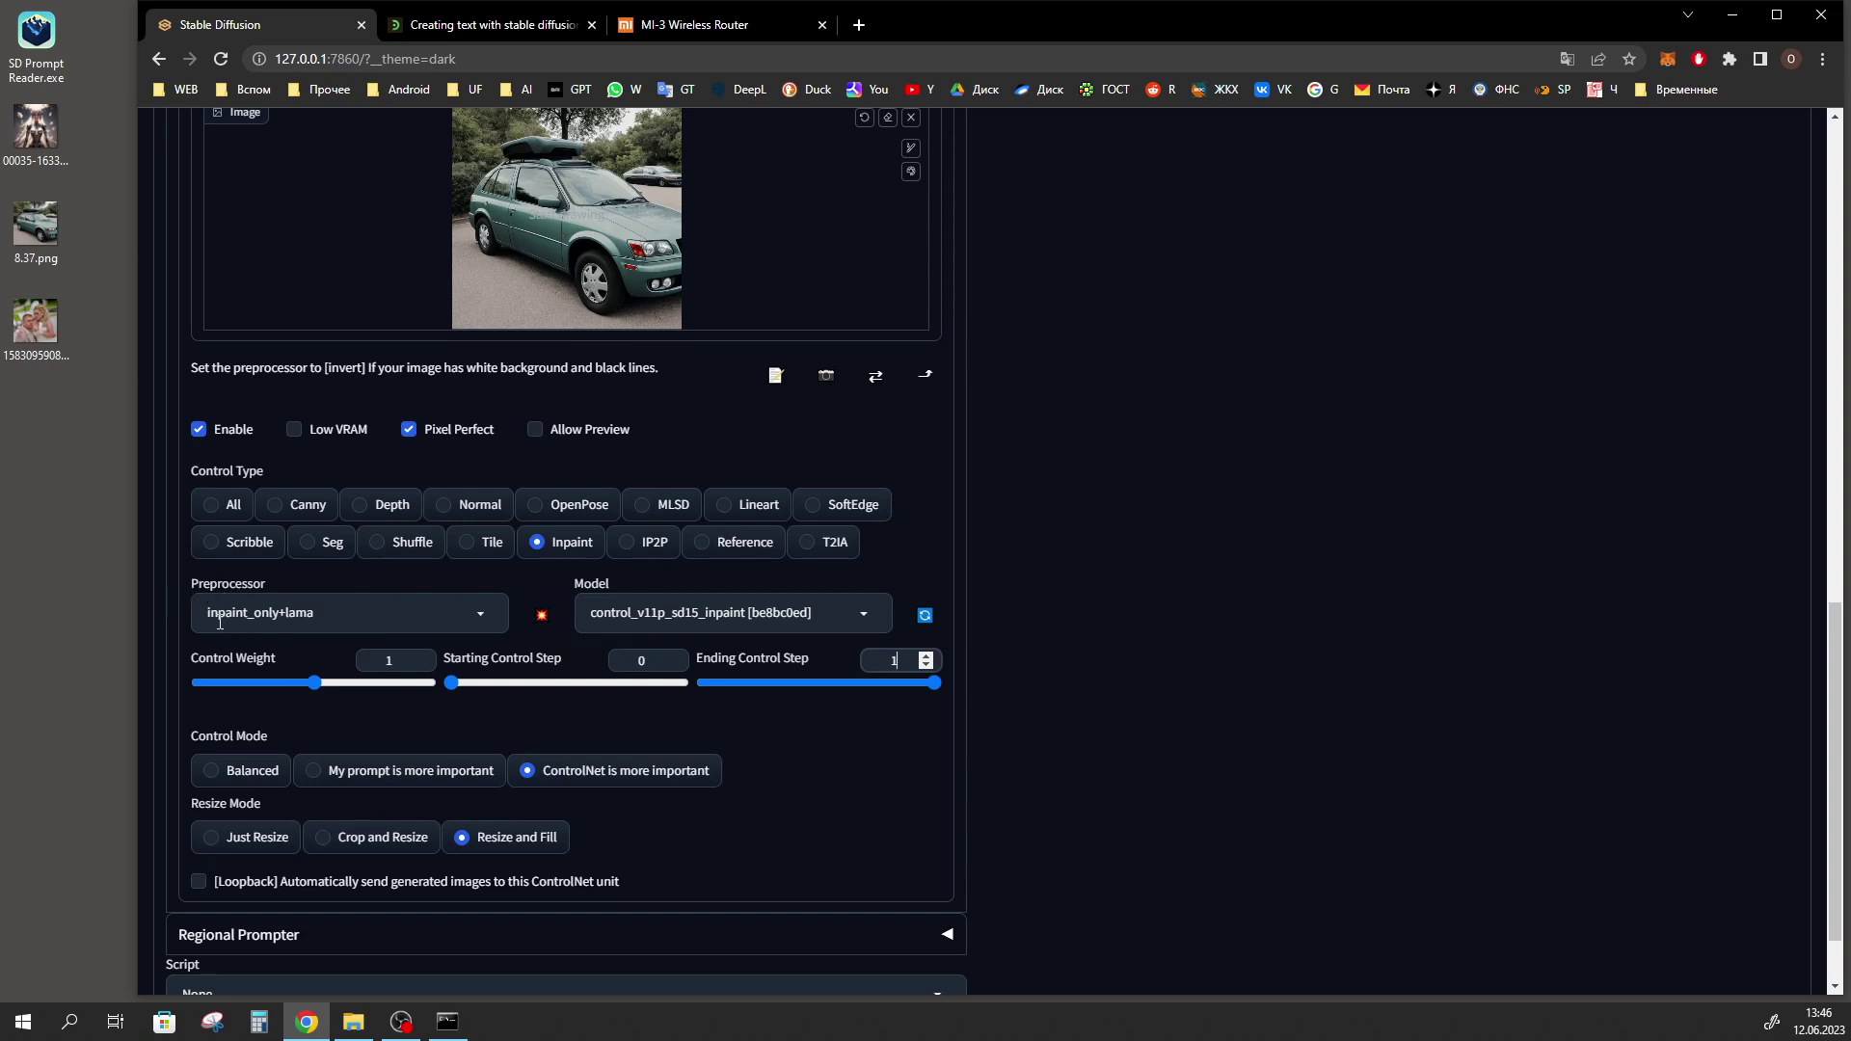
Examine the available inpaint preprocessors and the other ControlNet Unit 0 settings, including control mode and resize mode.
left_click(479, 618)
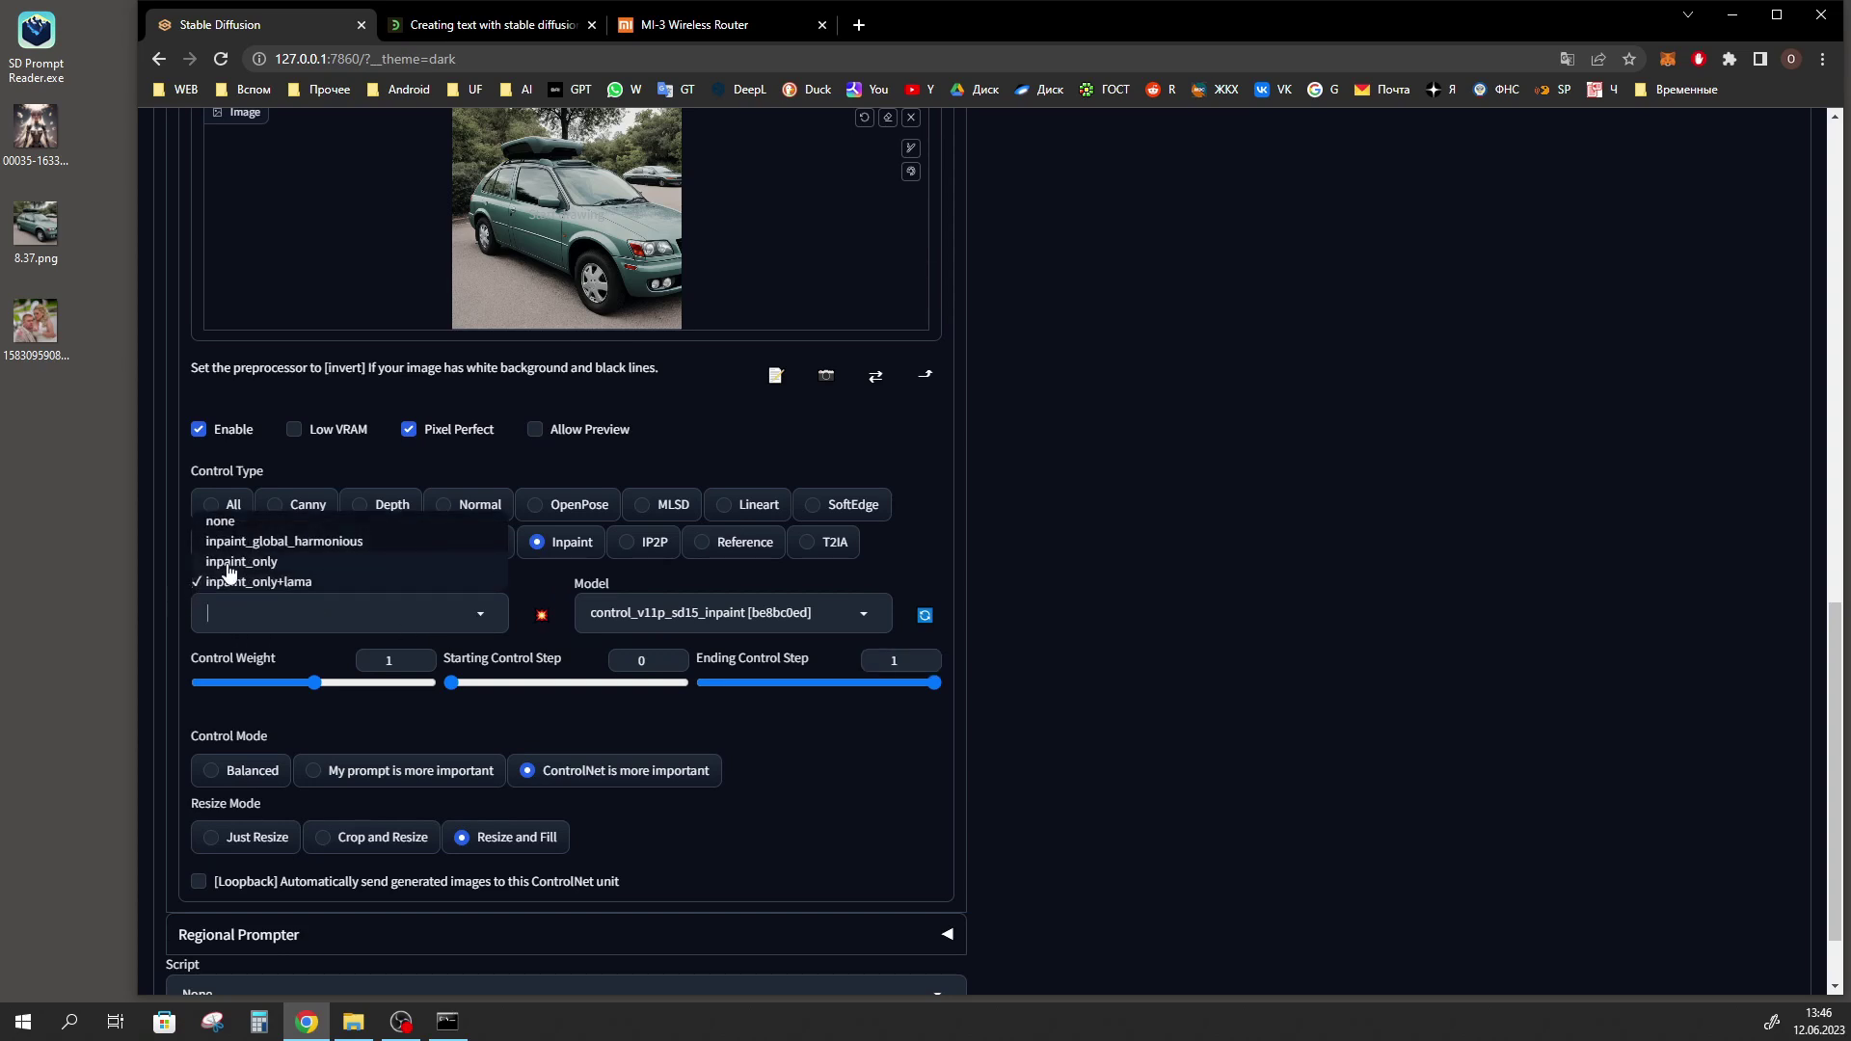
scroll(964, 663, "up", 2)
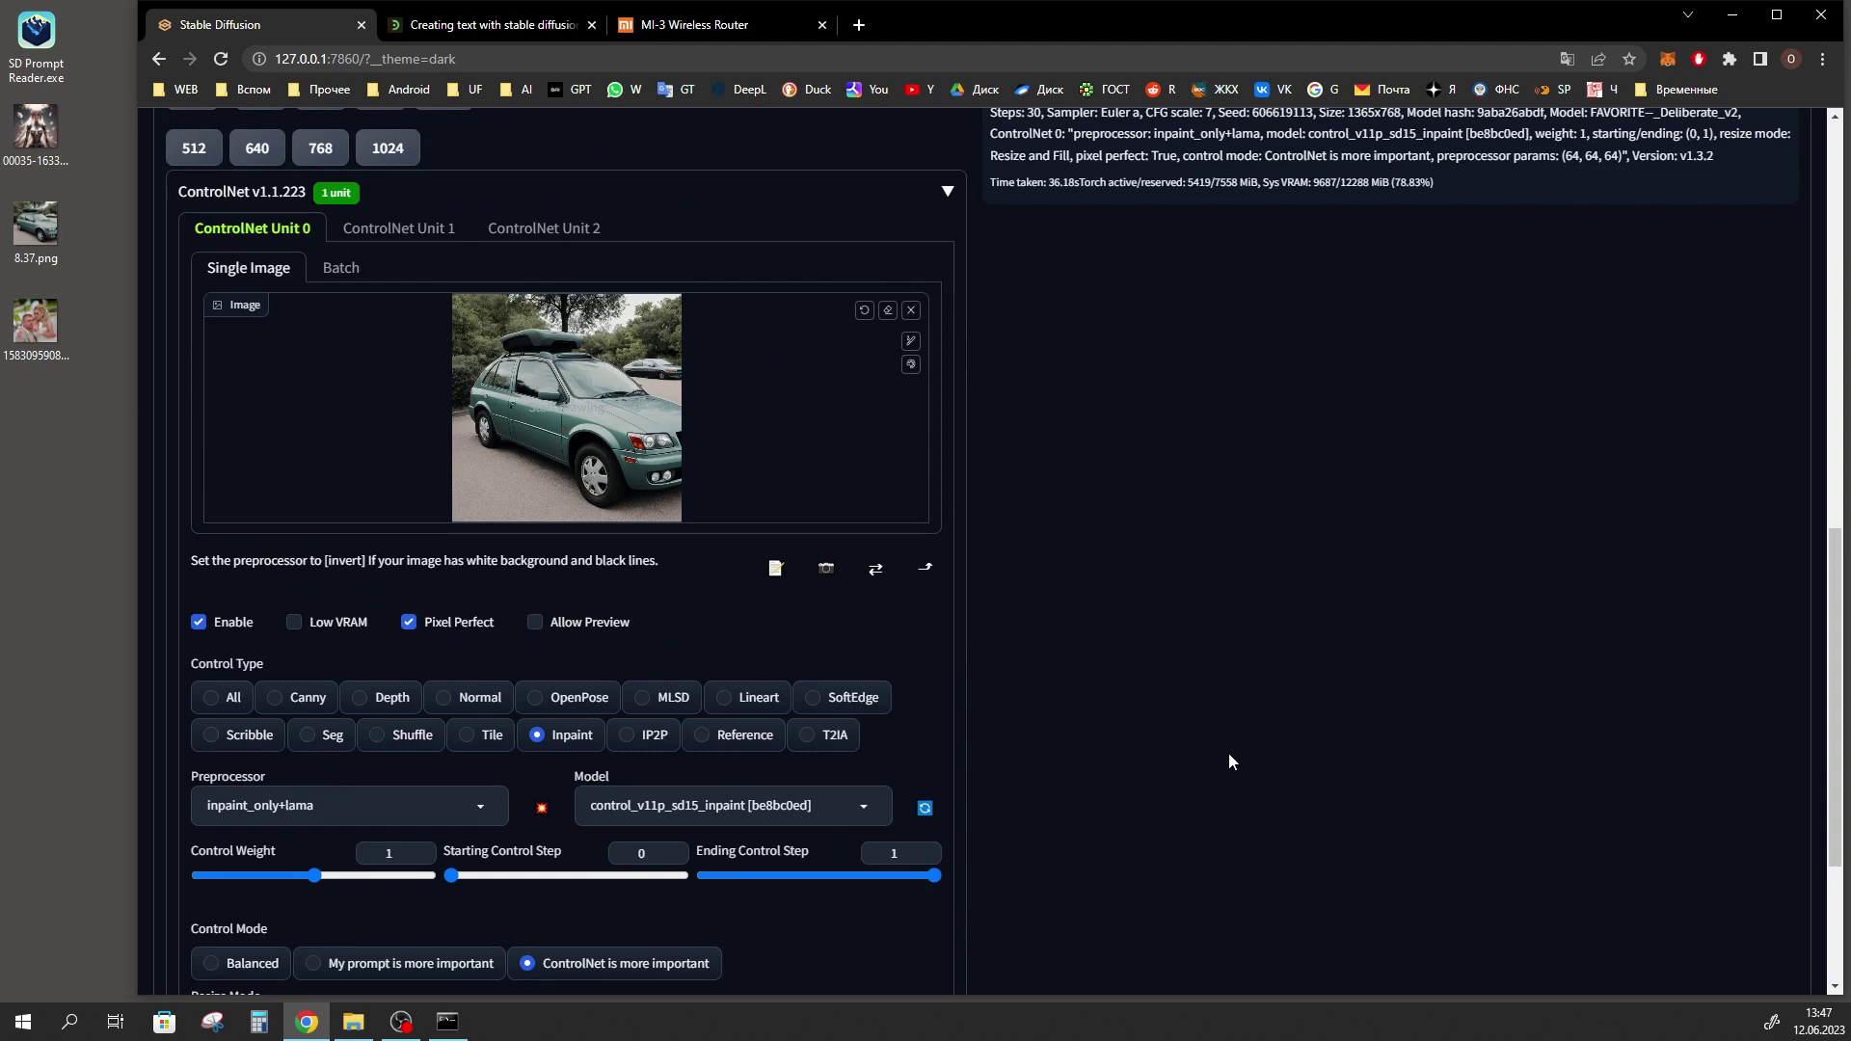
scroll(1229, 761, "down", 2)
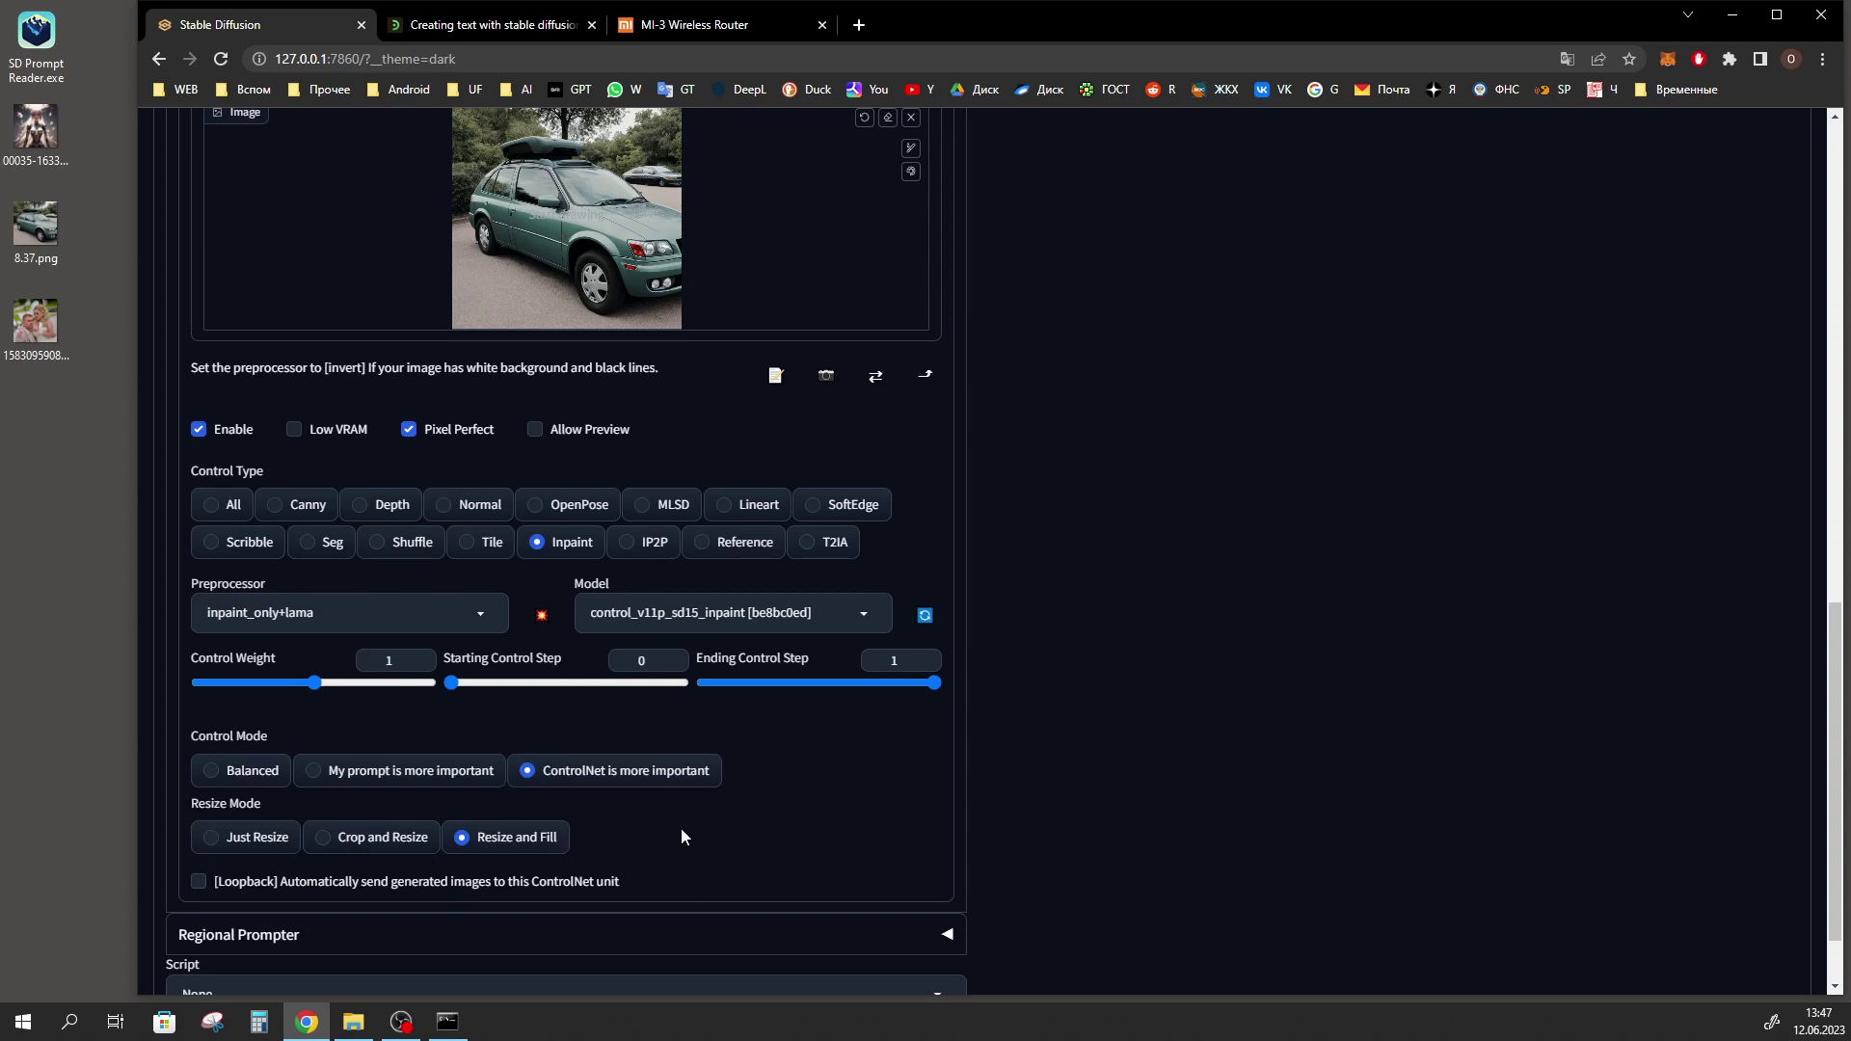
scroll(681, 837, "up", 4)
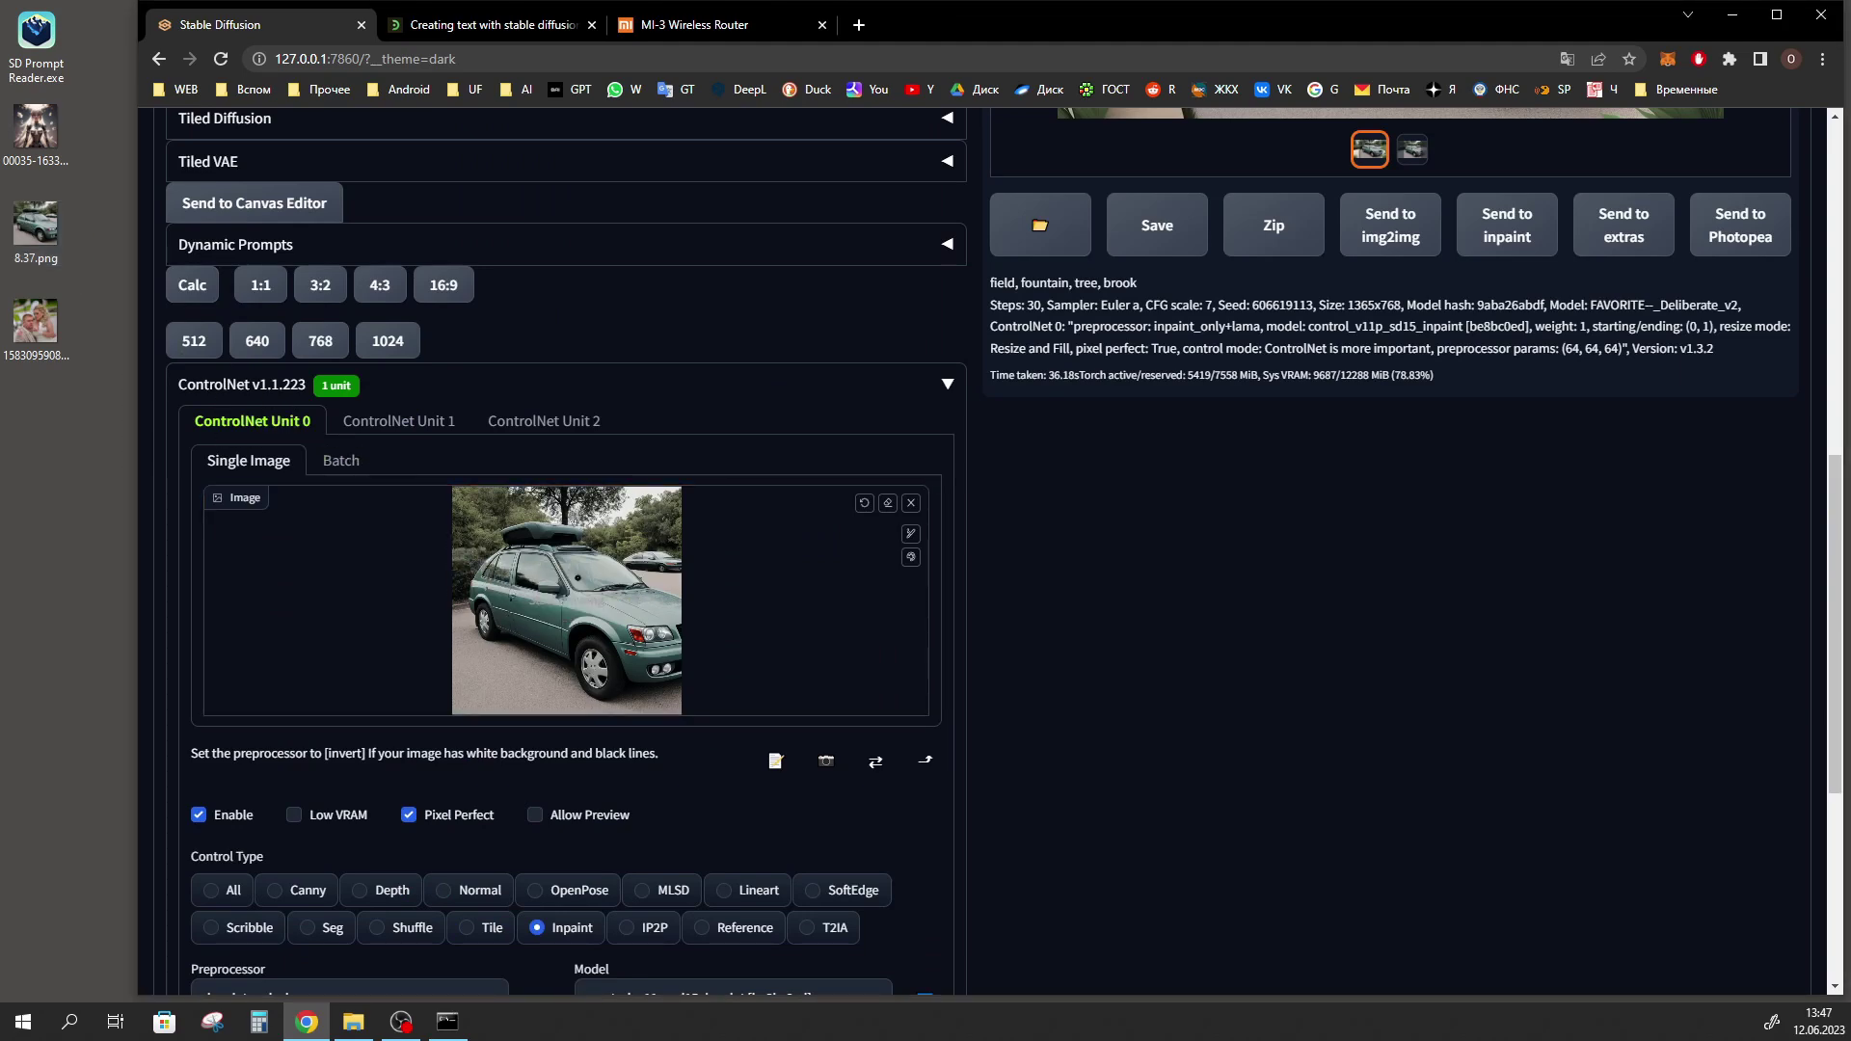
Remove the keywords brook, tree and fountain from the positive prompt.
scroll(1483, 634, "up", 8)
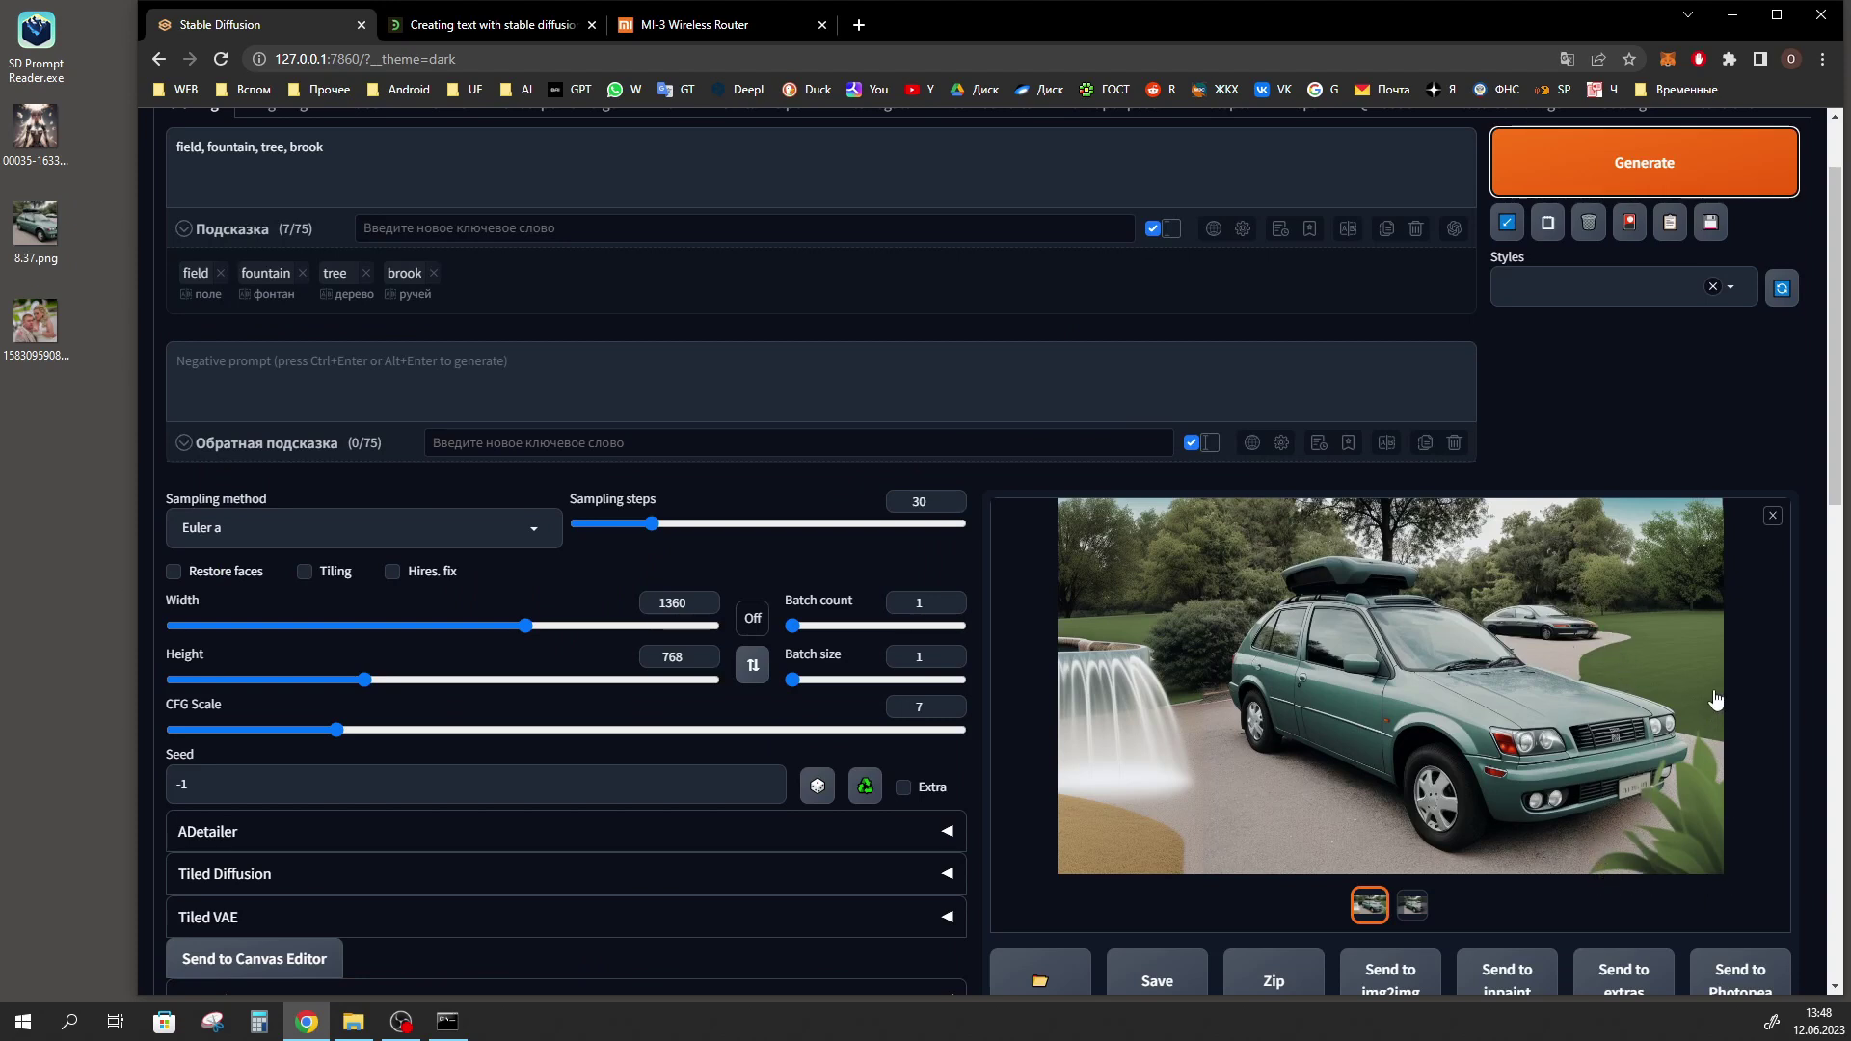
scroll(1679, 744, "up", 1)
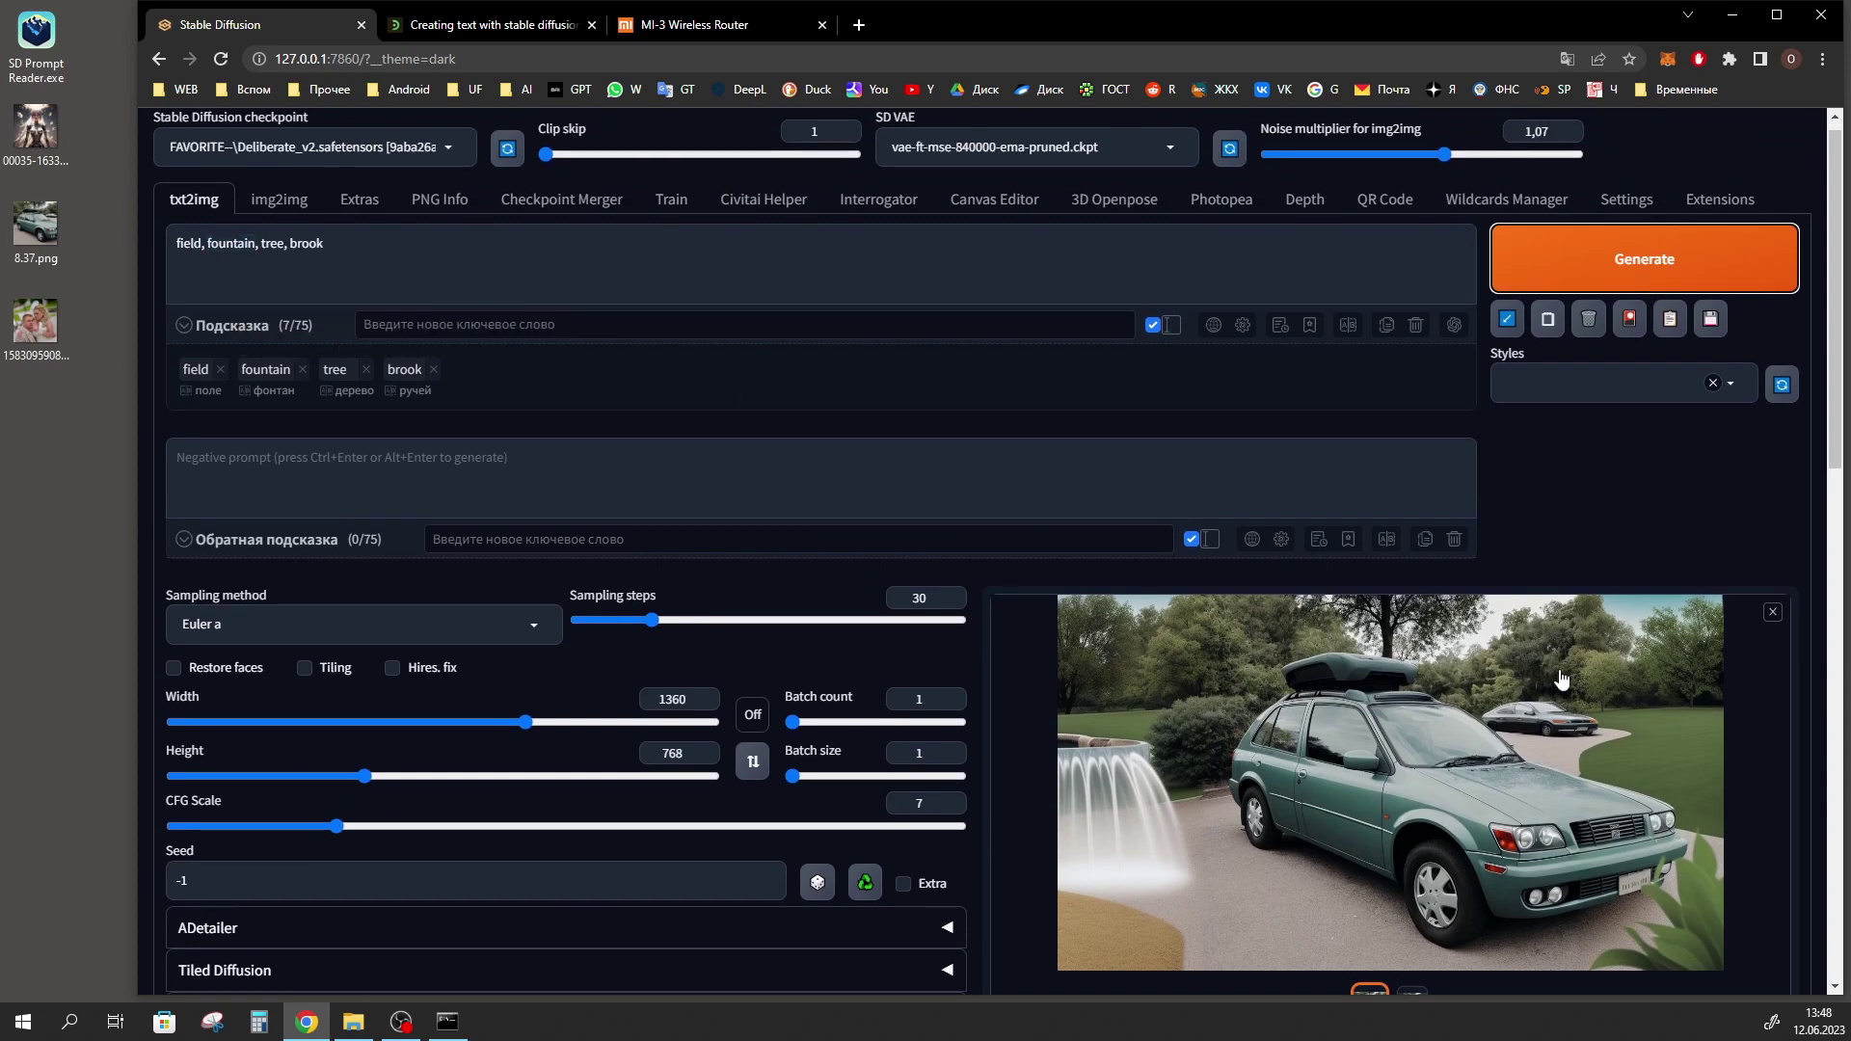
left_click(434, 369)
left_click(366, 369)
left_click(303, 370)
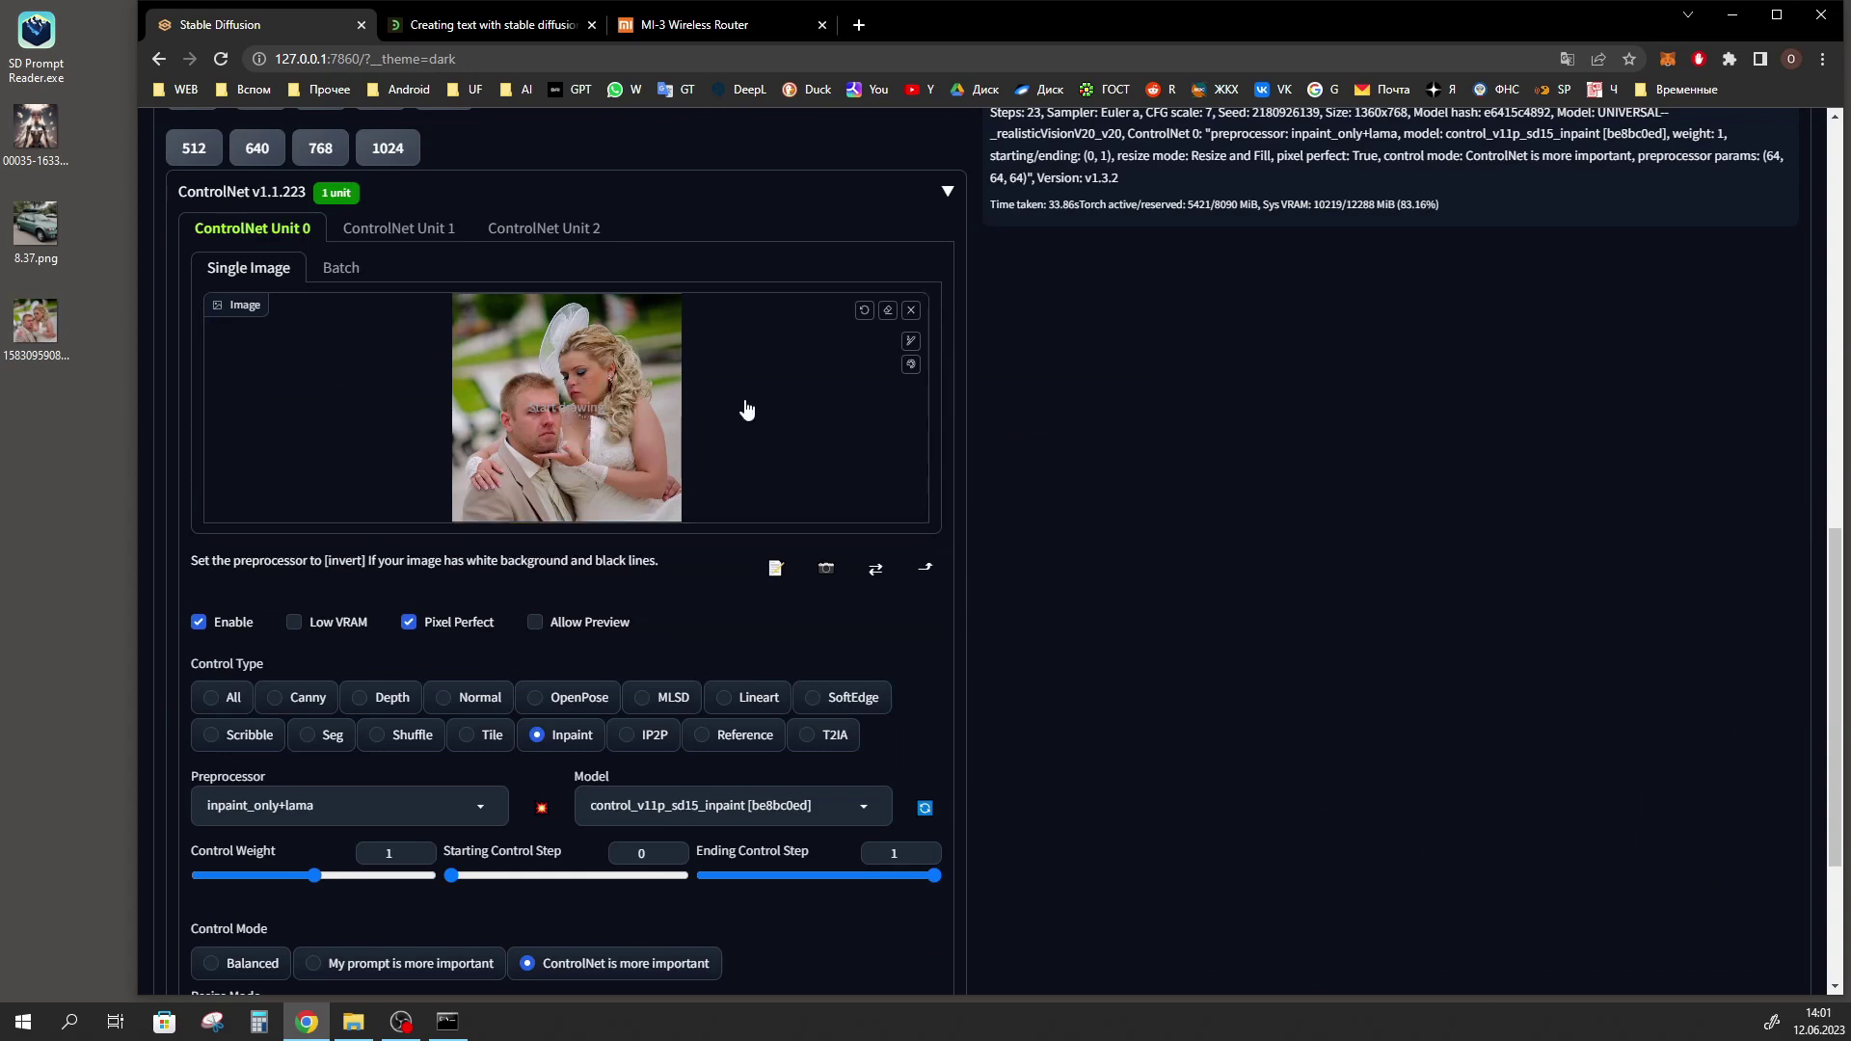
Choose the UNIVERSAL--\realisticVisionV20_v20.safetensors checkpoint for the wedding photo and review its prompt and generation settings.
scroll(749, 411, "down", 2)
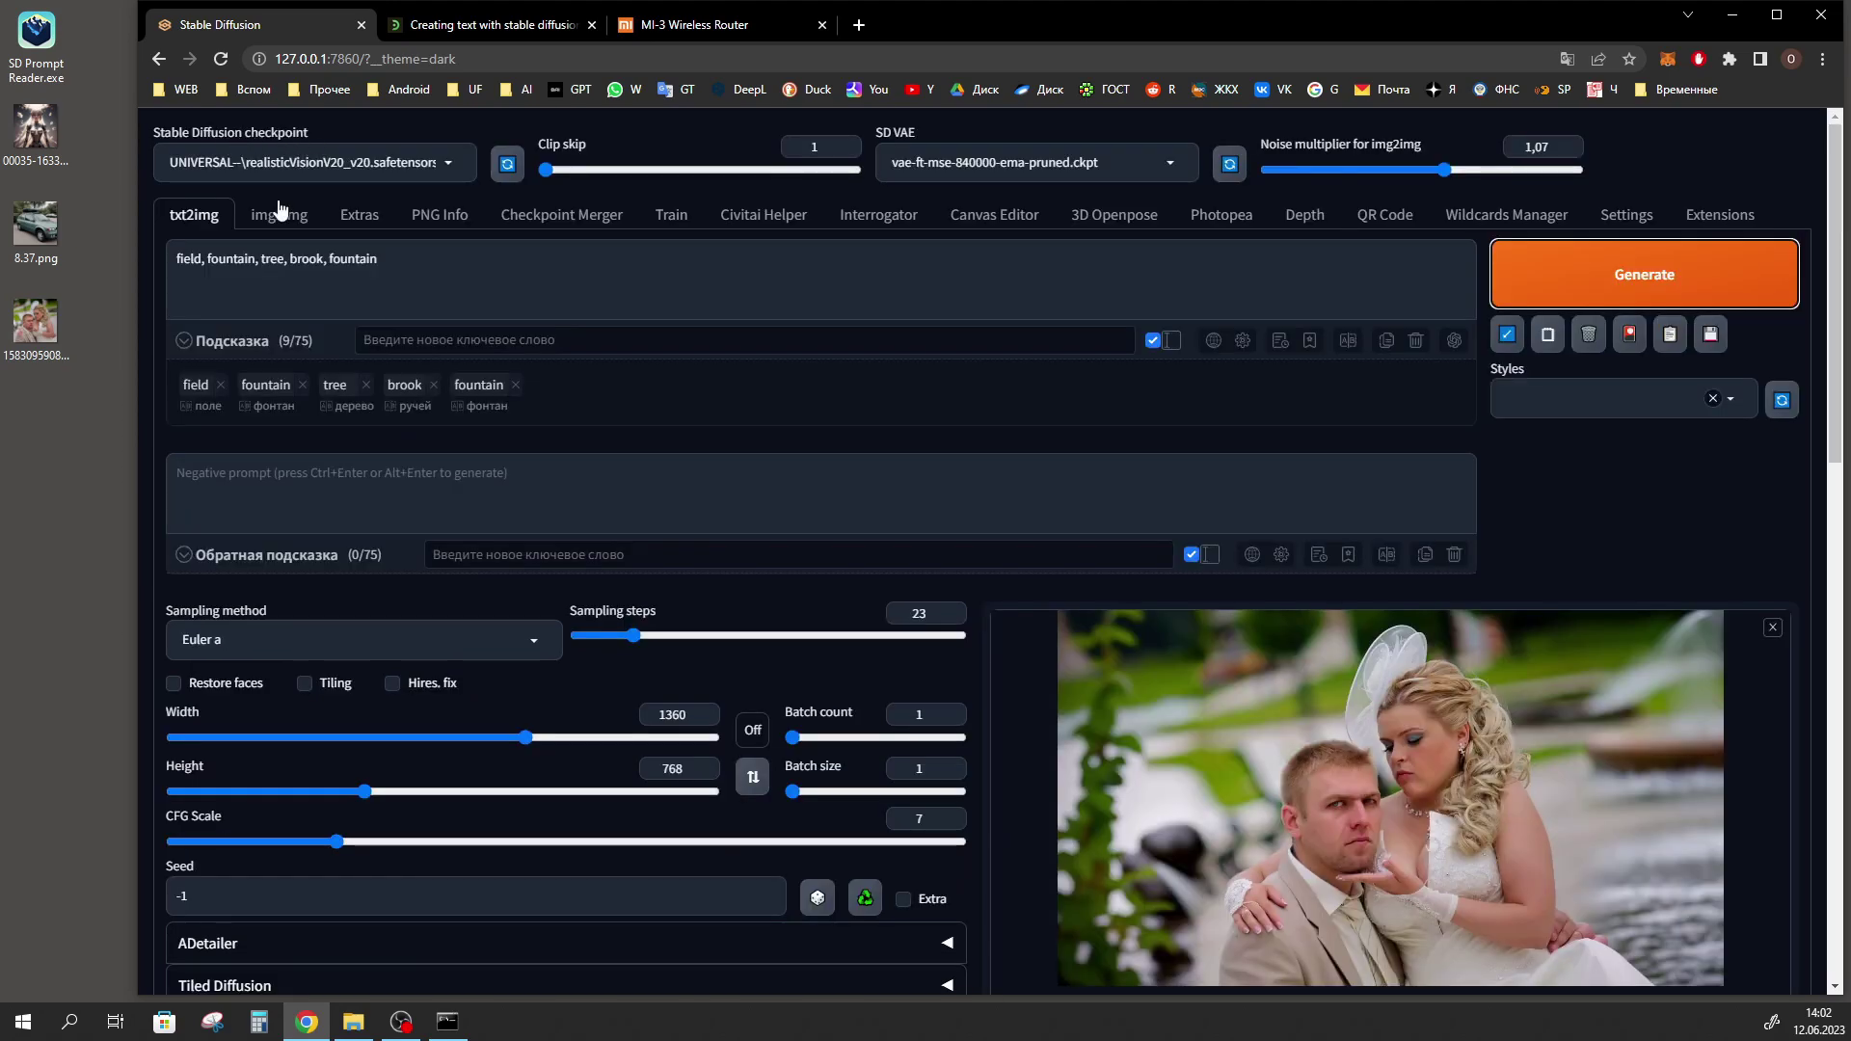
left_click(316, 162)
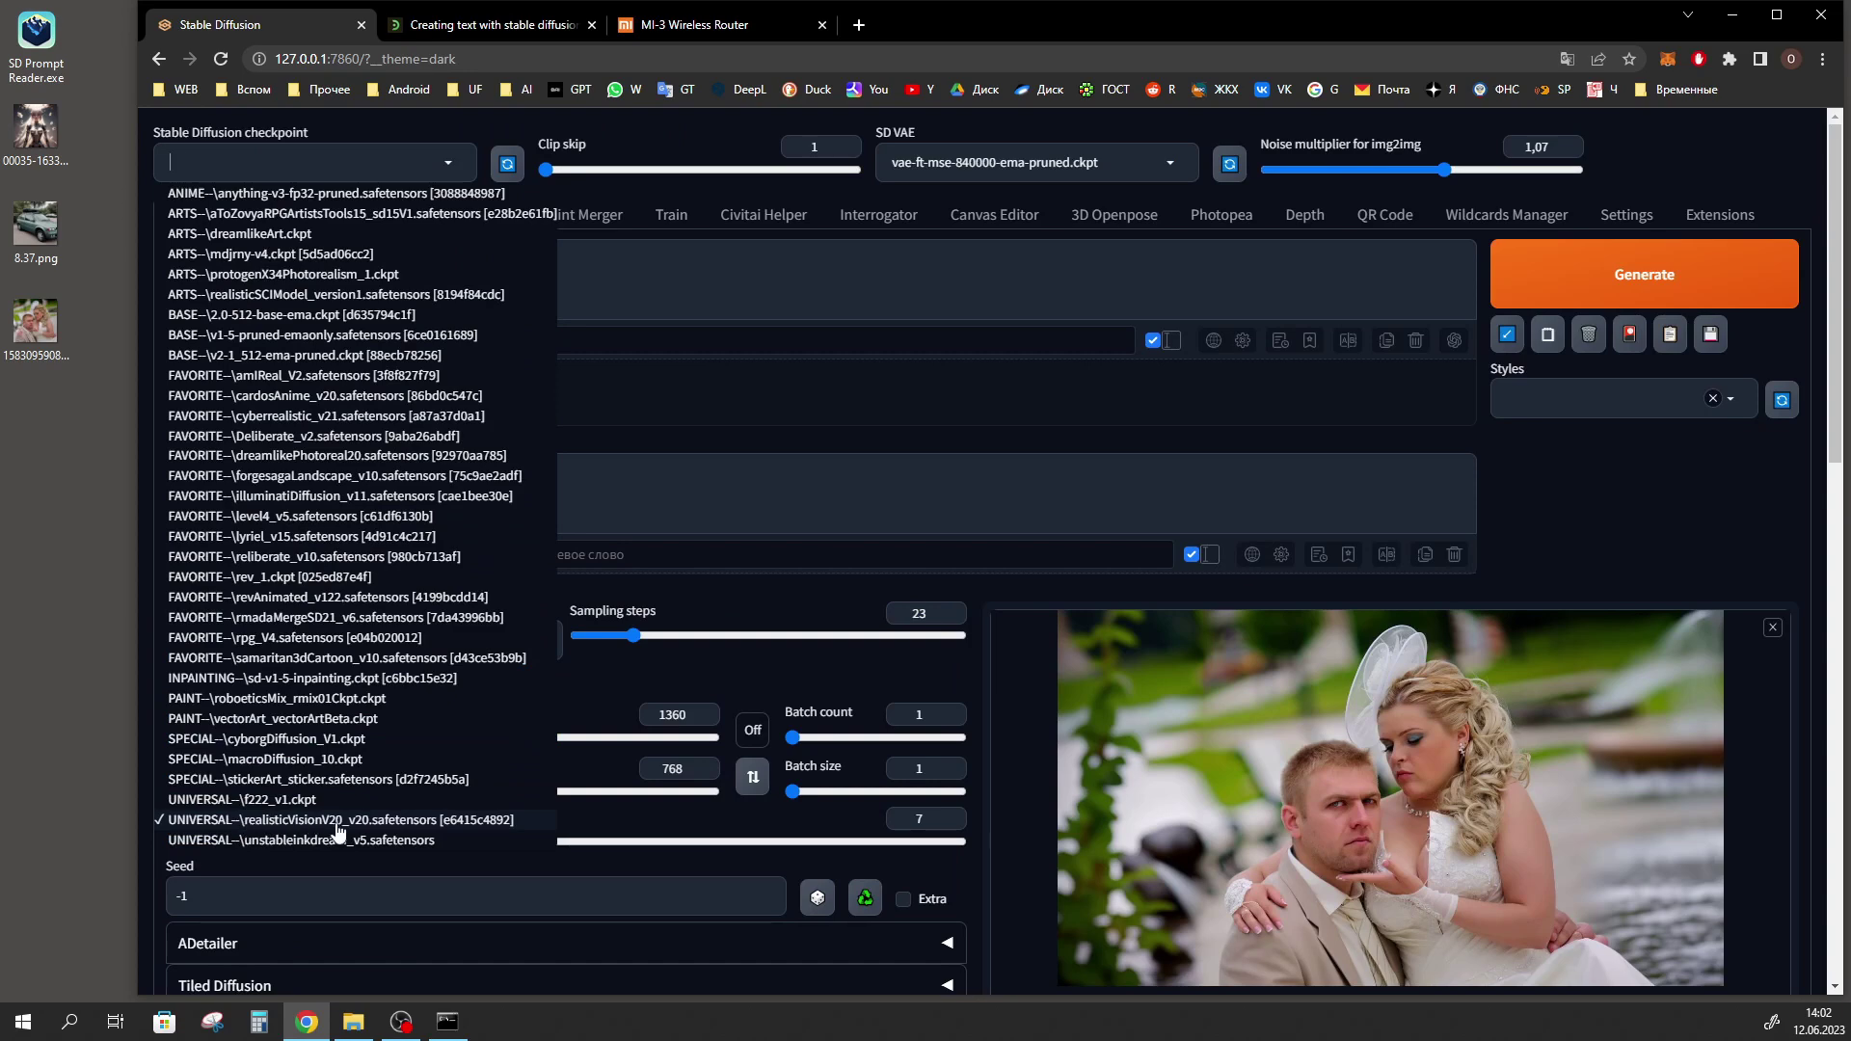
left_click(296, 821)
left_click(403, 266)
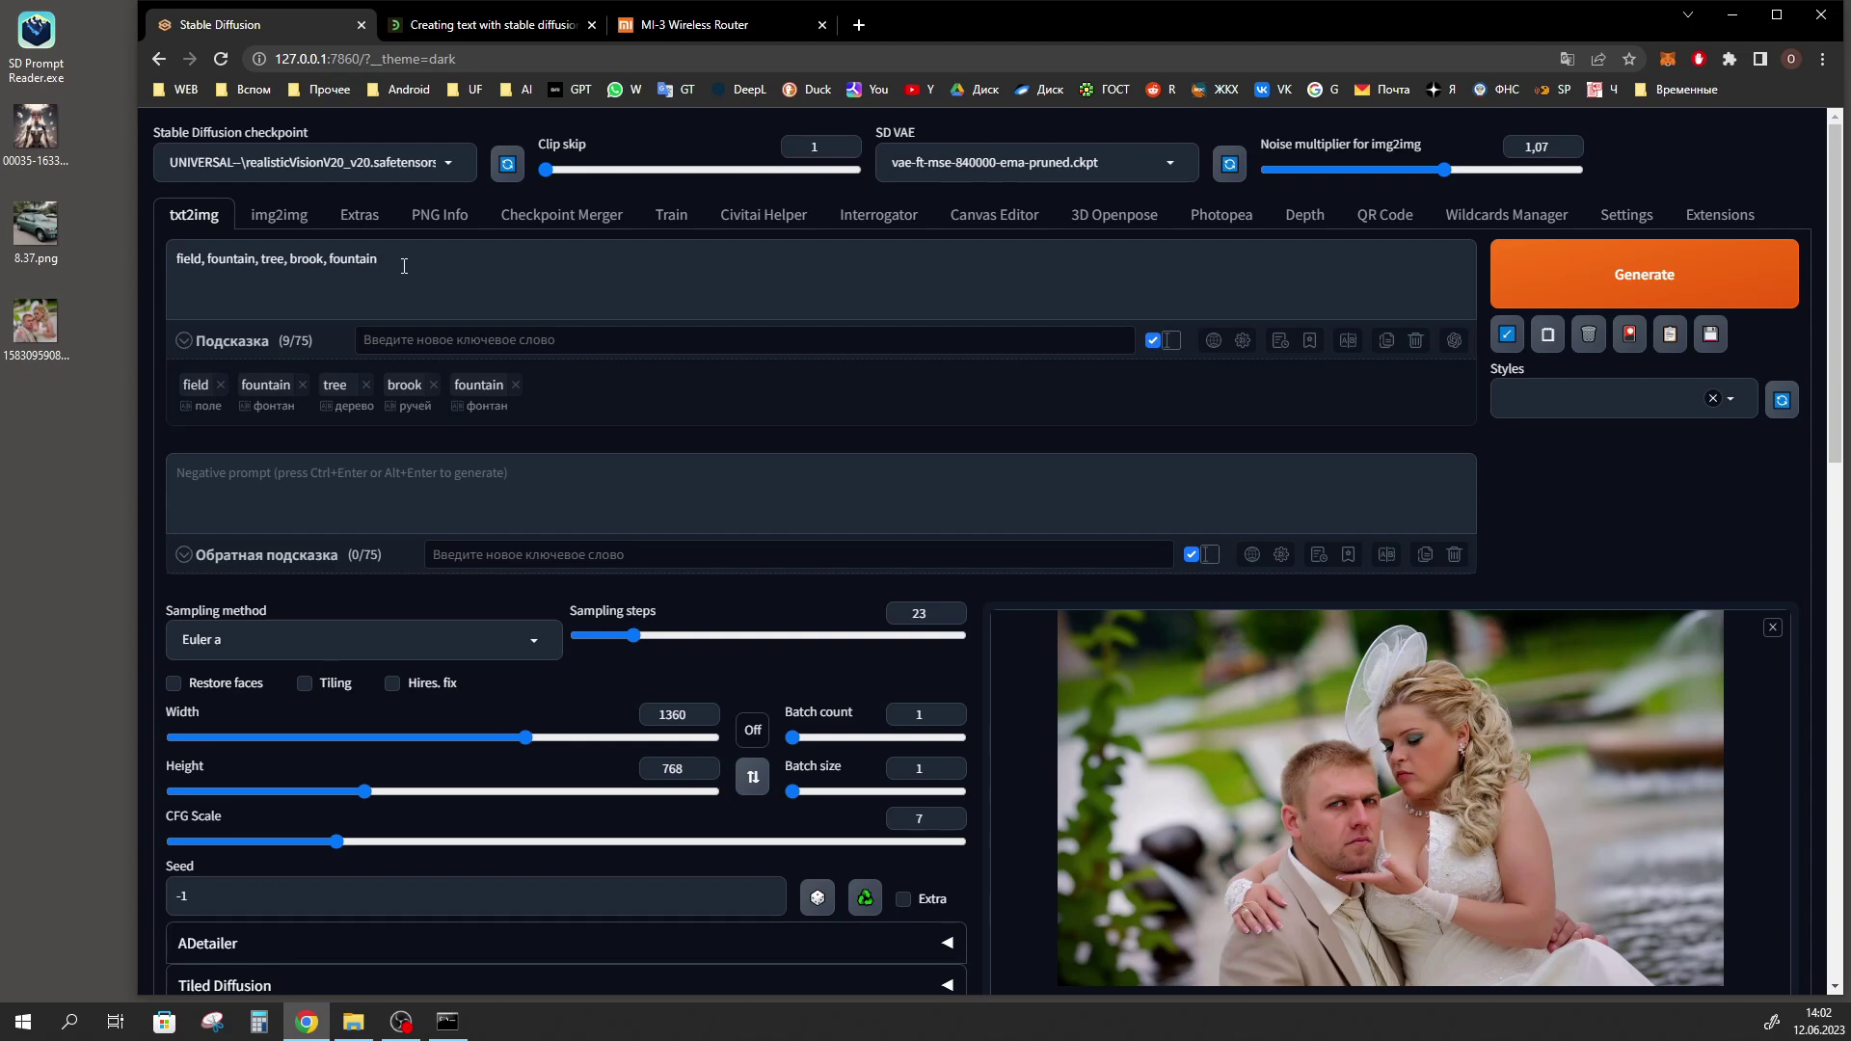
scroll(401, 261, "down", 3)
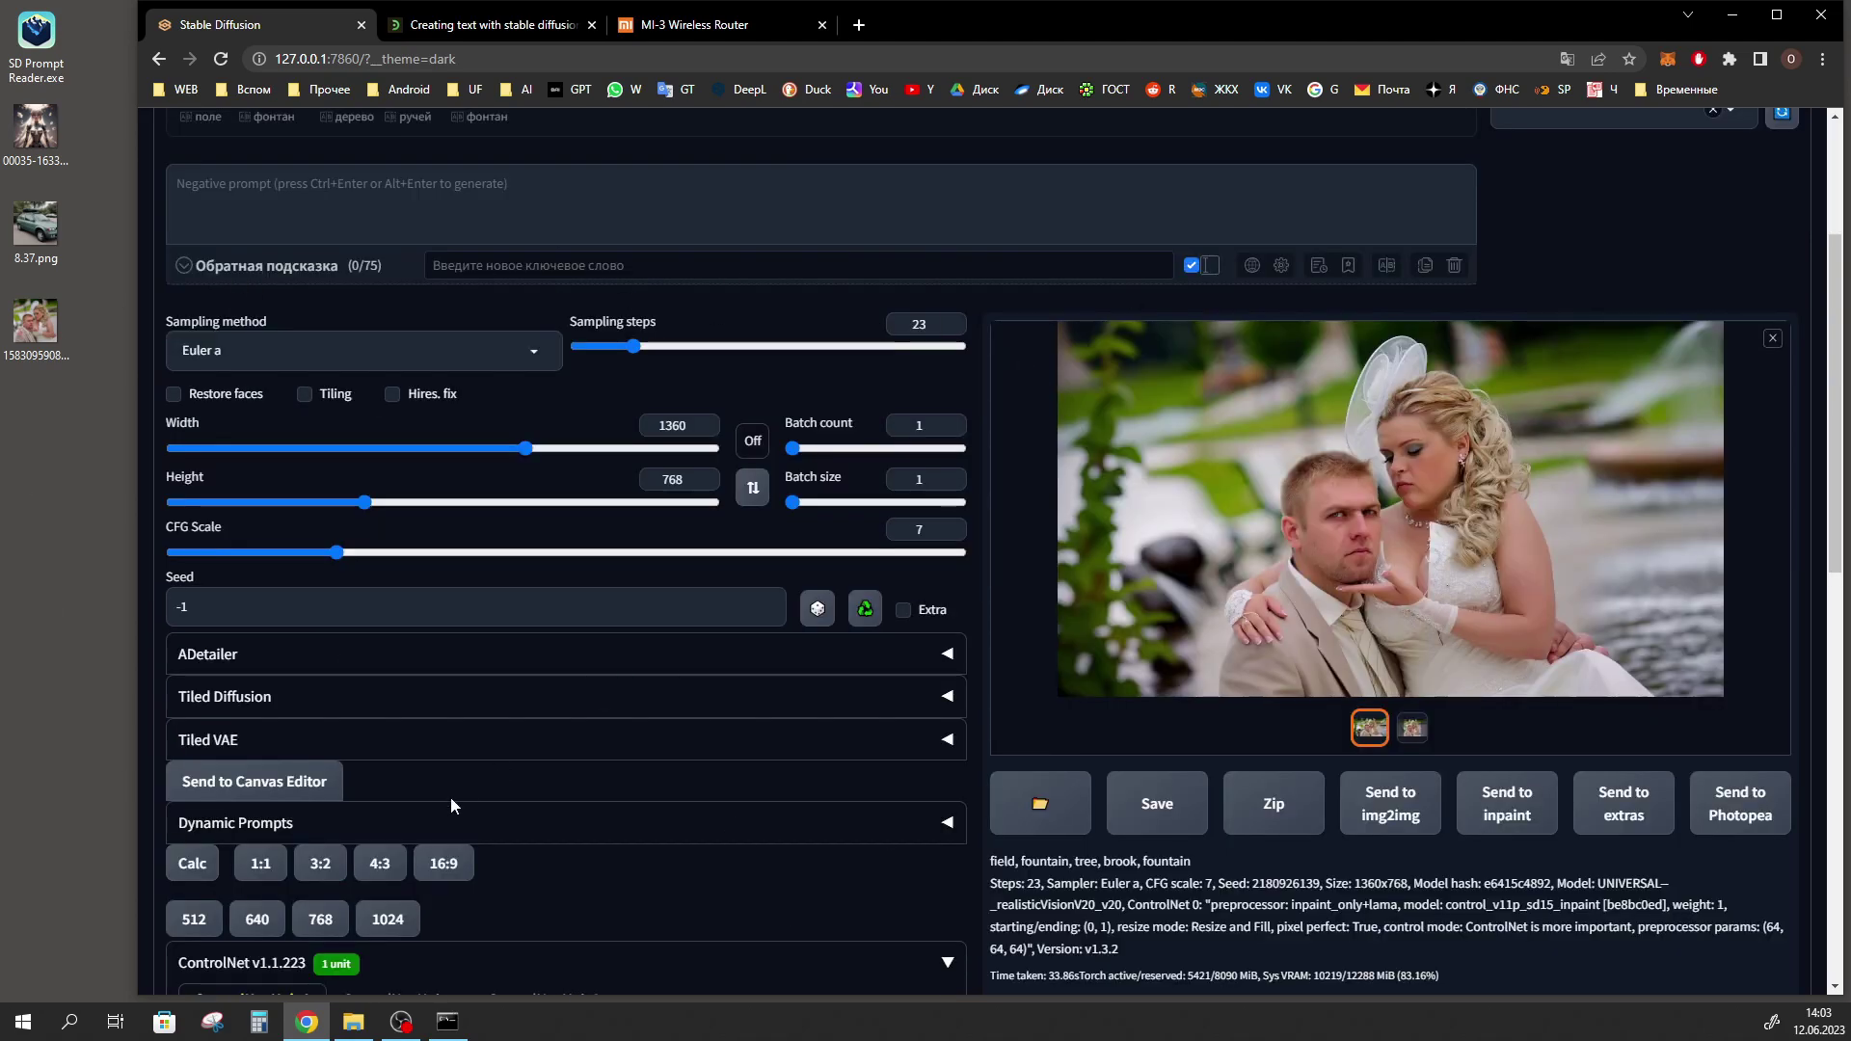
scroll(1139, 638, "down", 1)
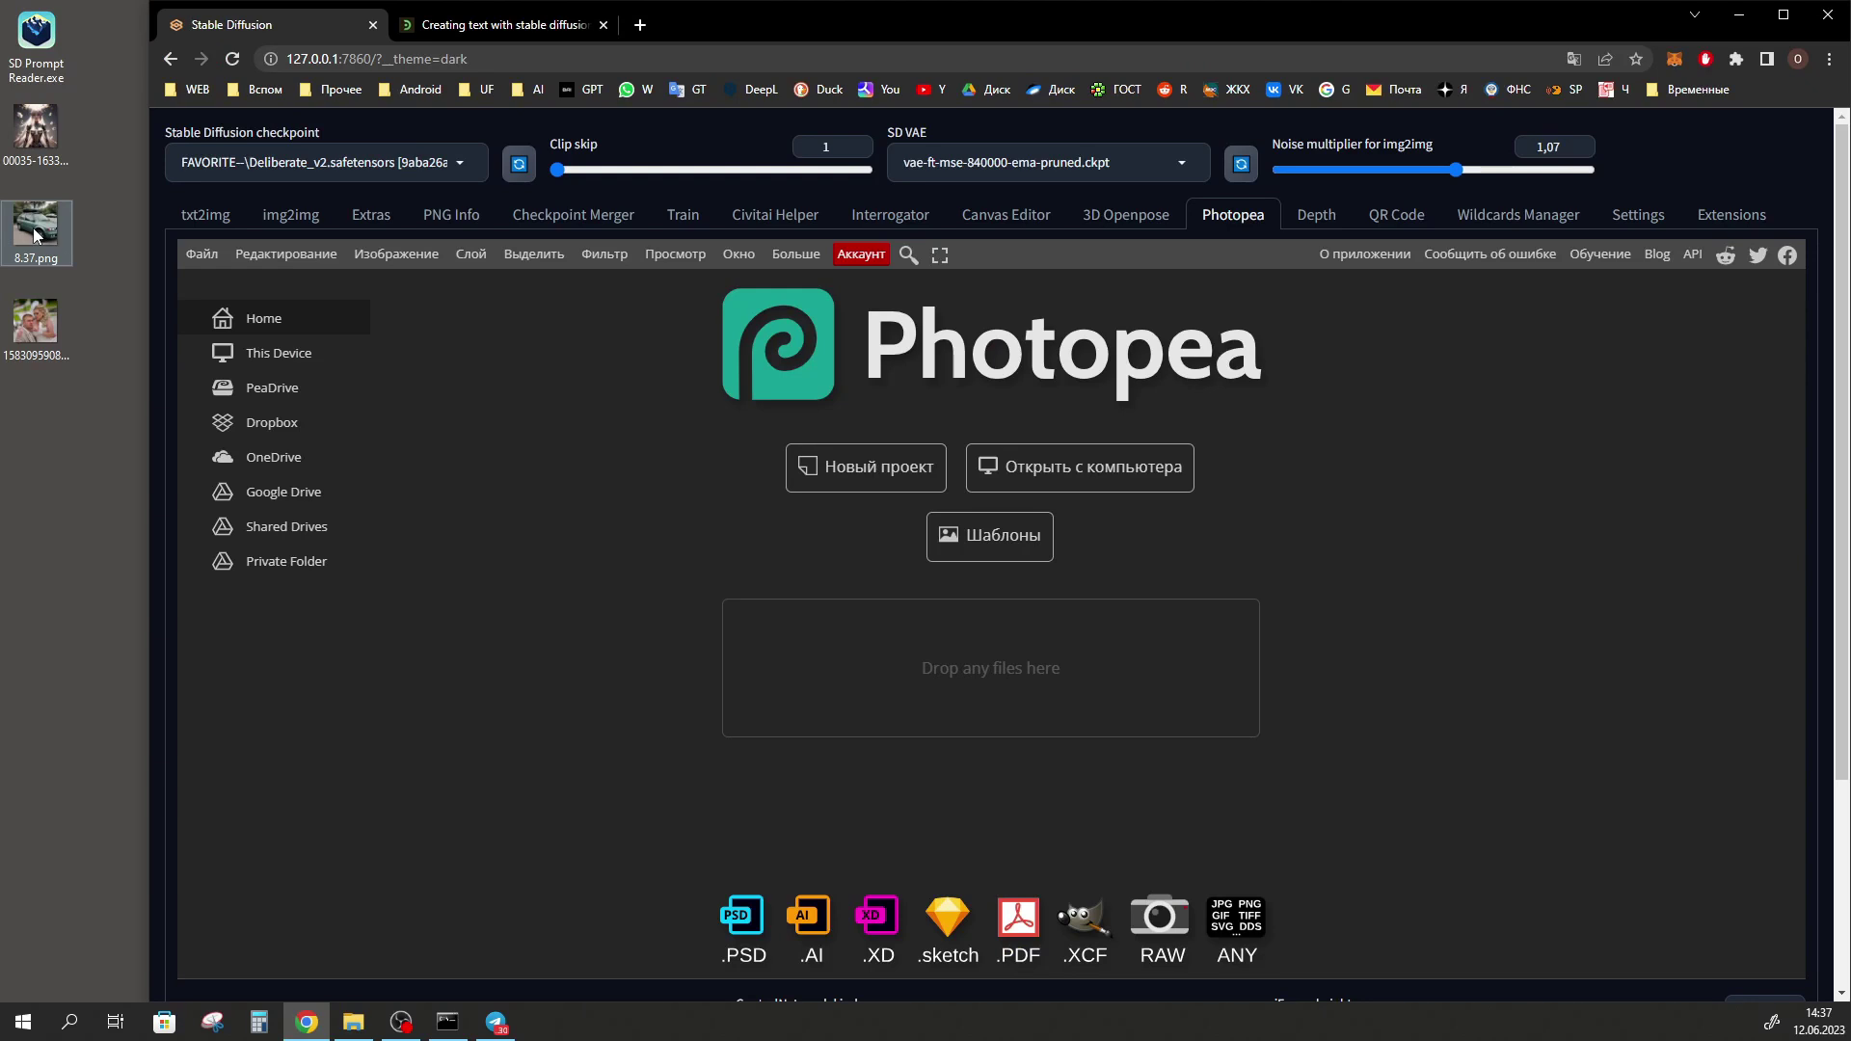
Open 8.37.png in Photopea and extend the canvas rightward by about two thirds of the image width with the Crop tool.
left_click_drag(35, 227, 748, 559)
left_click(196, 440)
left_click_drag(1107, 655, 1435, 655)
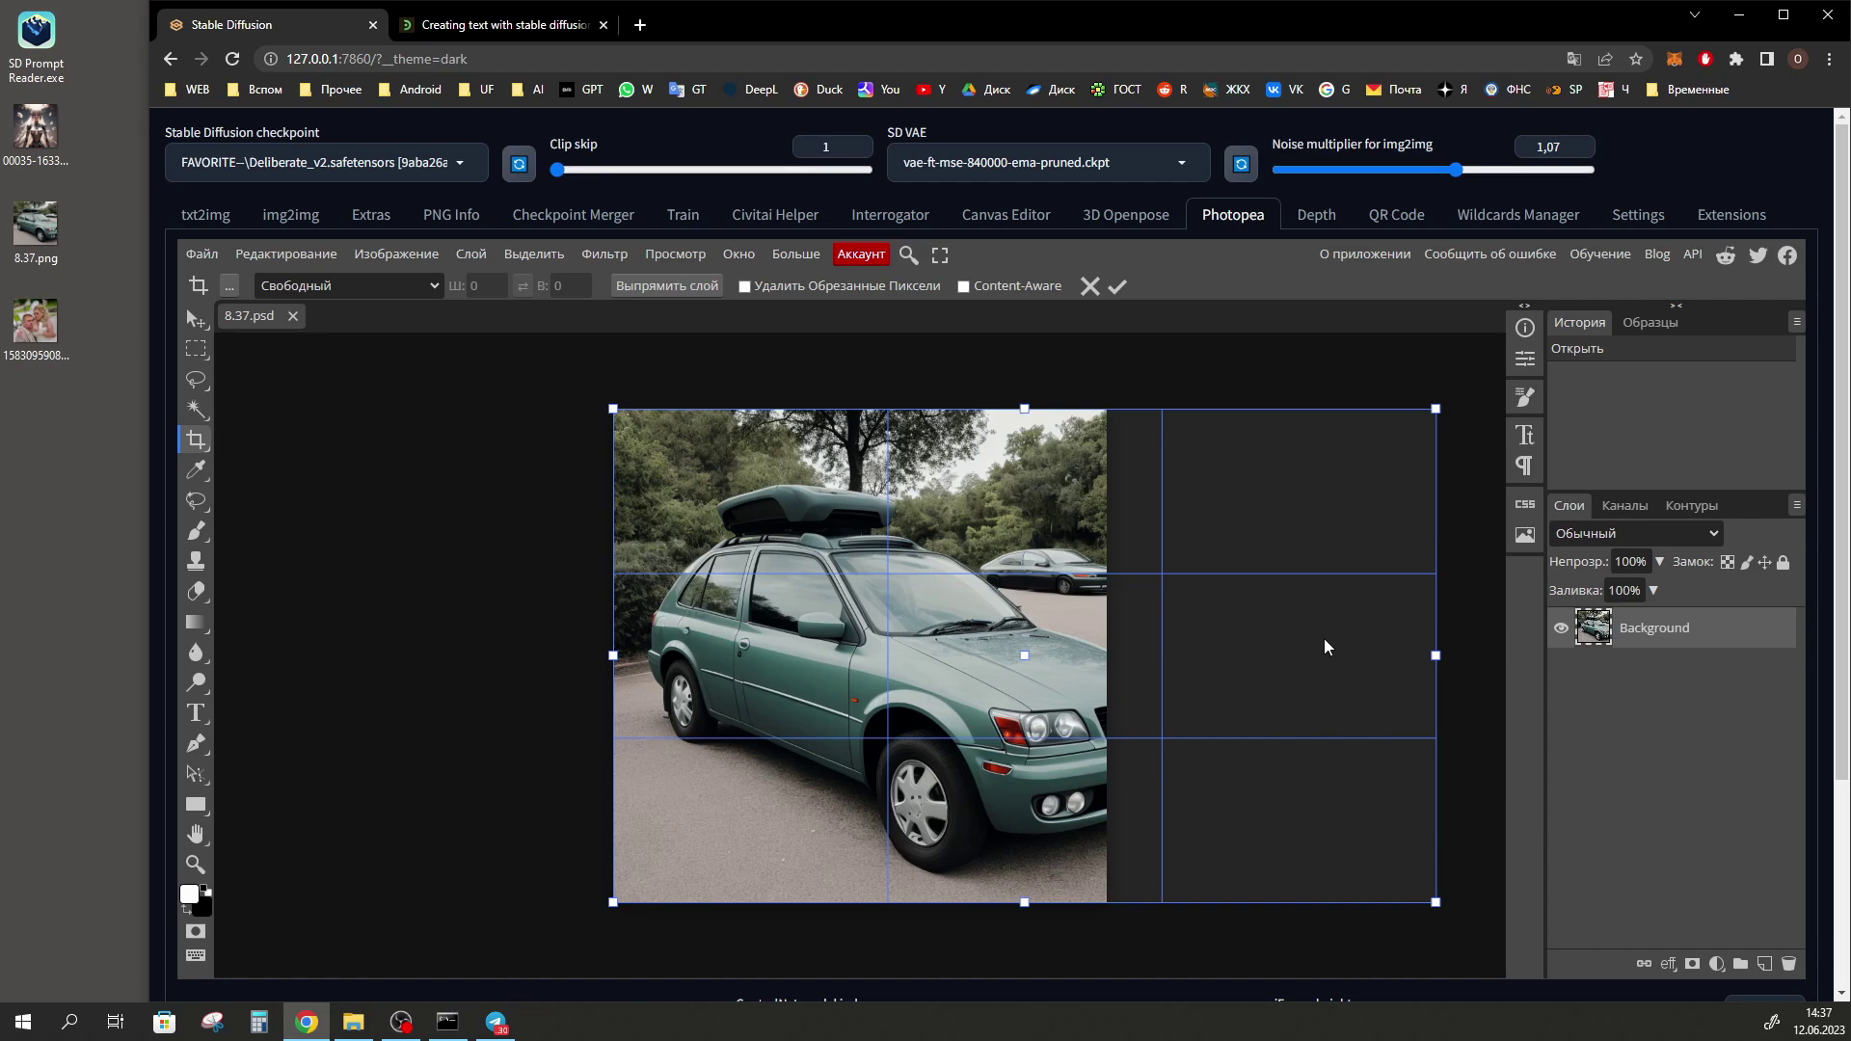
left_click(1118, 286)
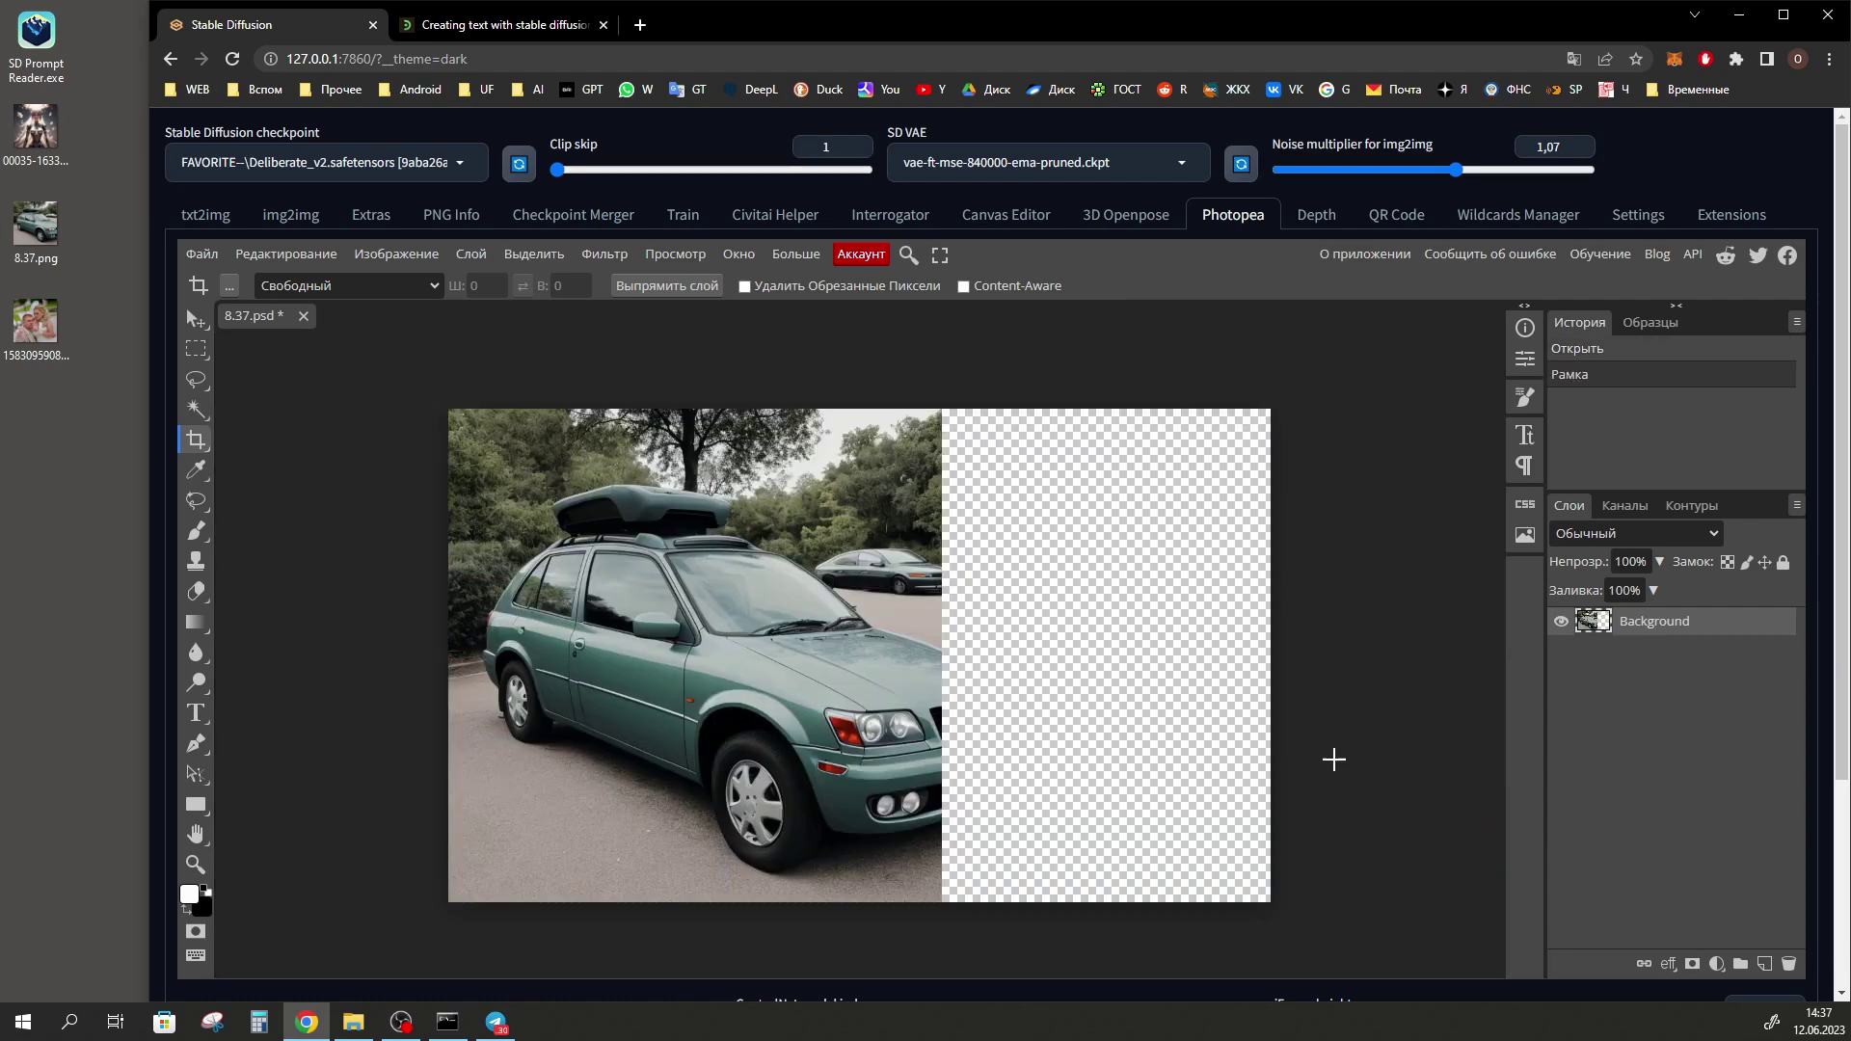
Outline the empty canvas area beside the car with Magic Replace and fill it using "car" as the new content.
left_click(196, 500)
right_click(194, 506)
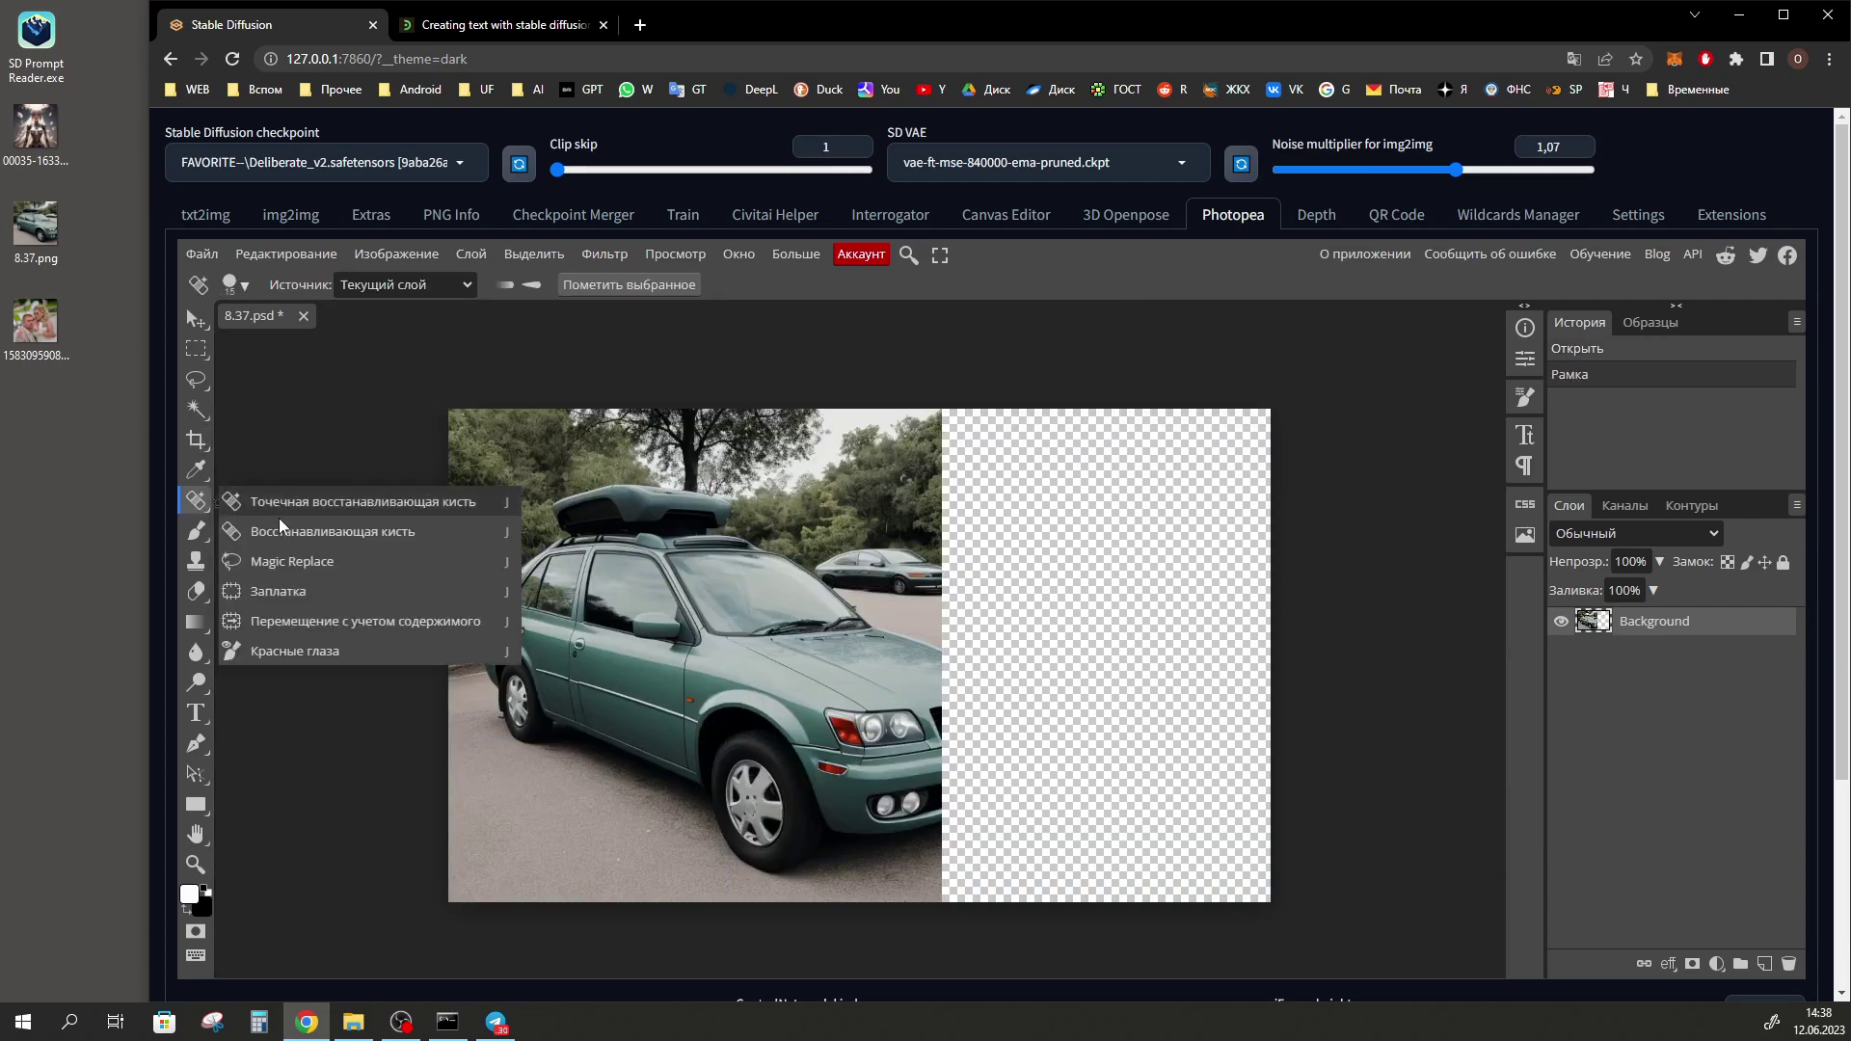
left_click(300, 566)
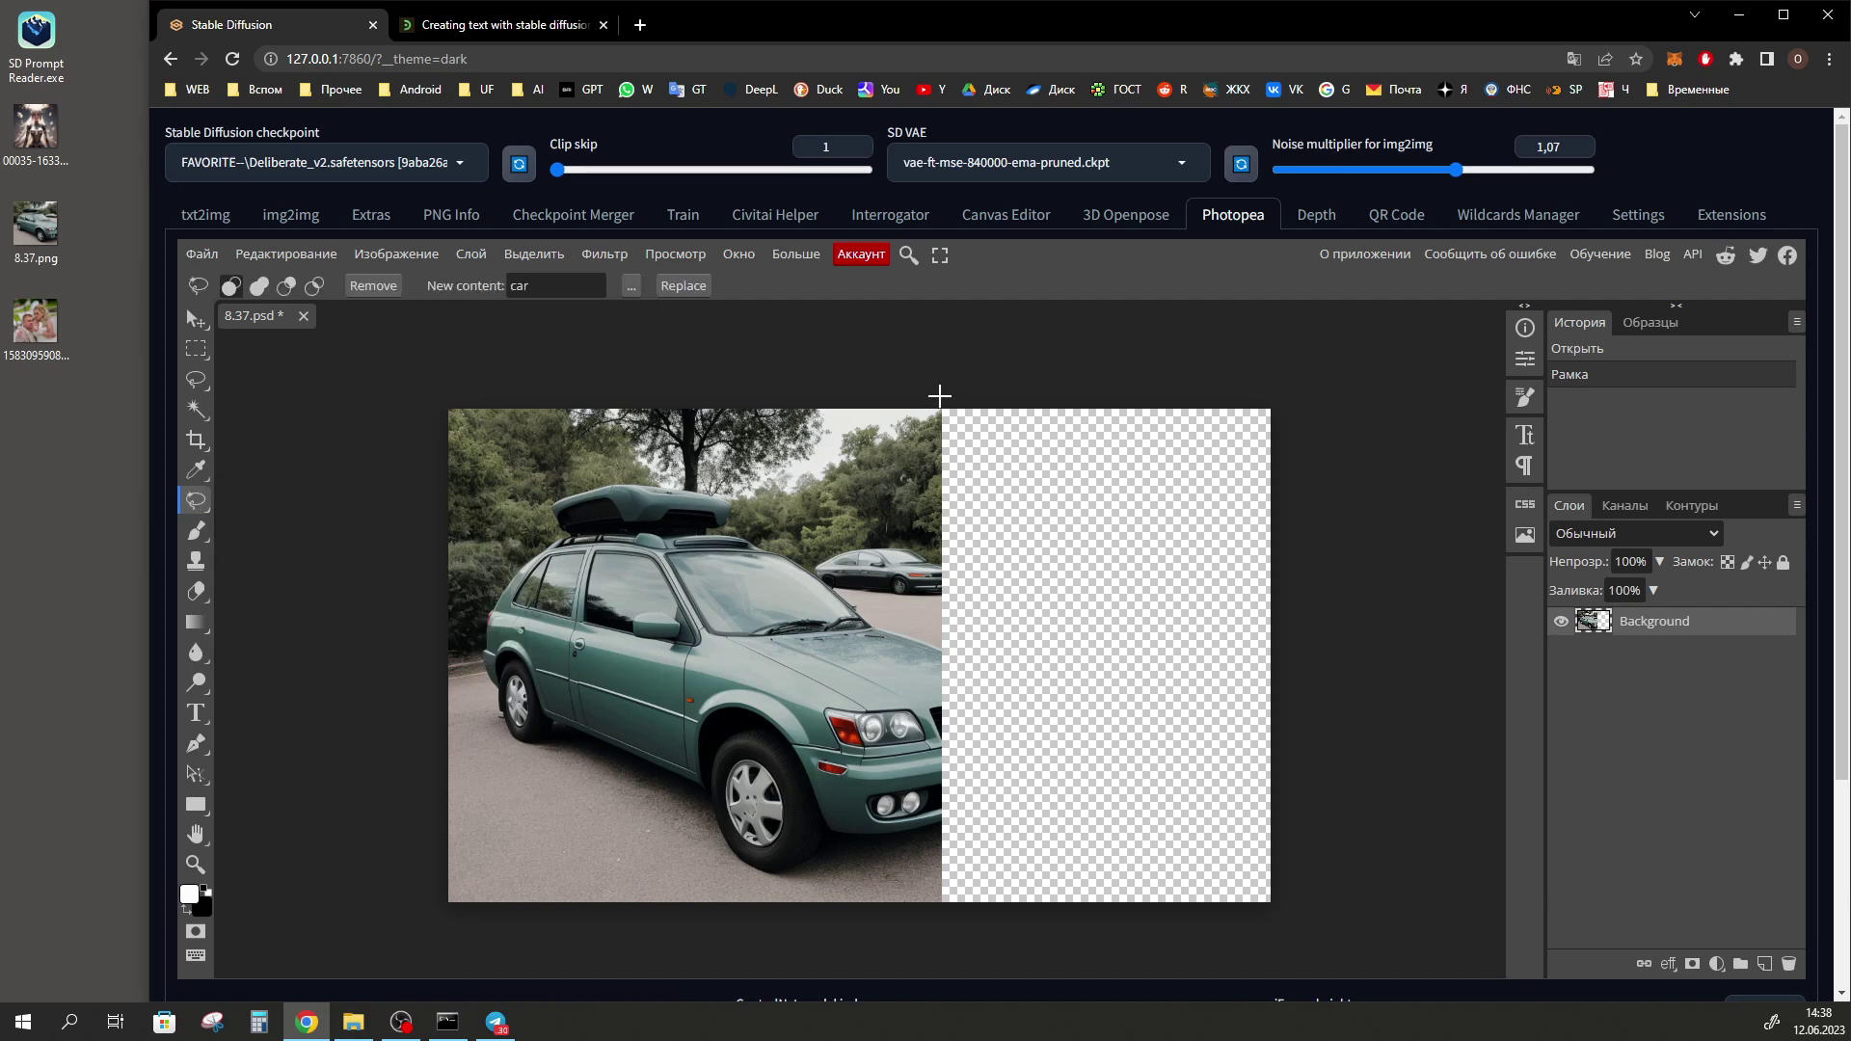
mouse_move(937, 399)
left_mouse_down()
mouse_move(926, 840)
mouse_move(944, 924)
mouse_move(1282, 918)
mouse_move(1313, 881)
mouse_move(1318, 447)
mouse_move(1253, 375)
mouse_move(937, 398)
left_mouse_up()
double_click(564, 285)
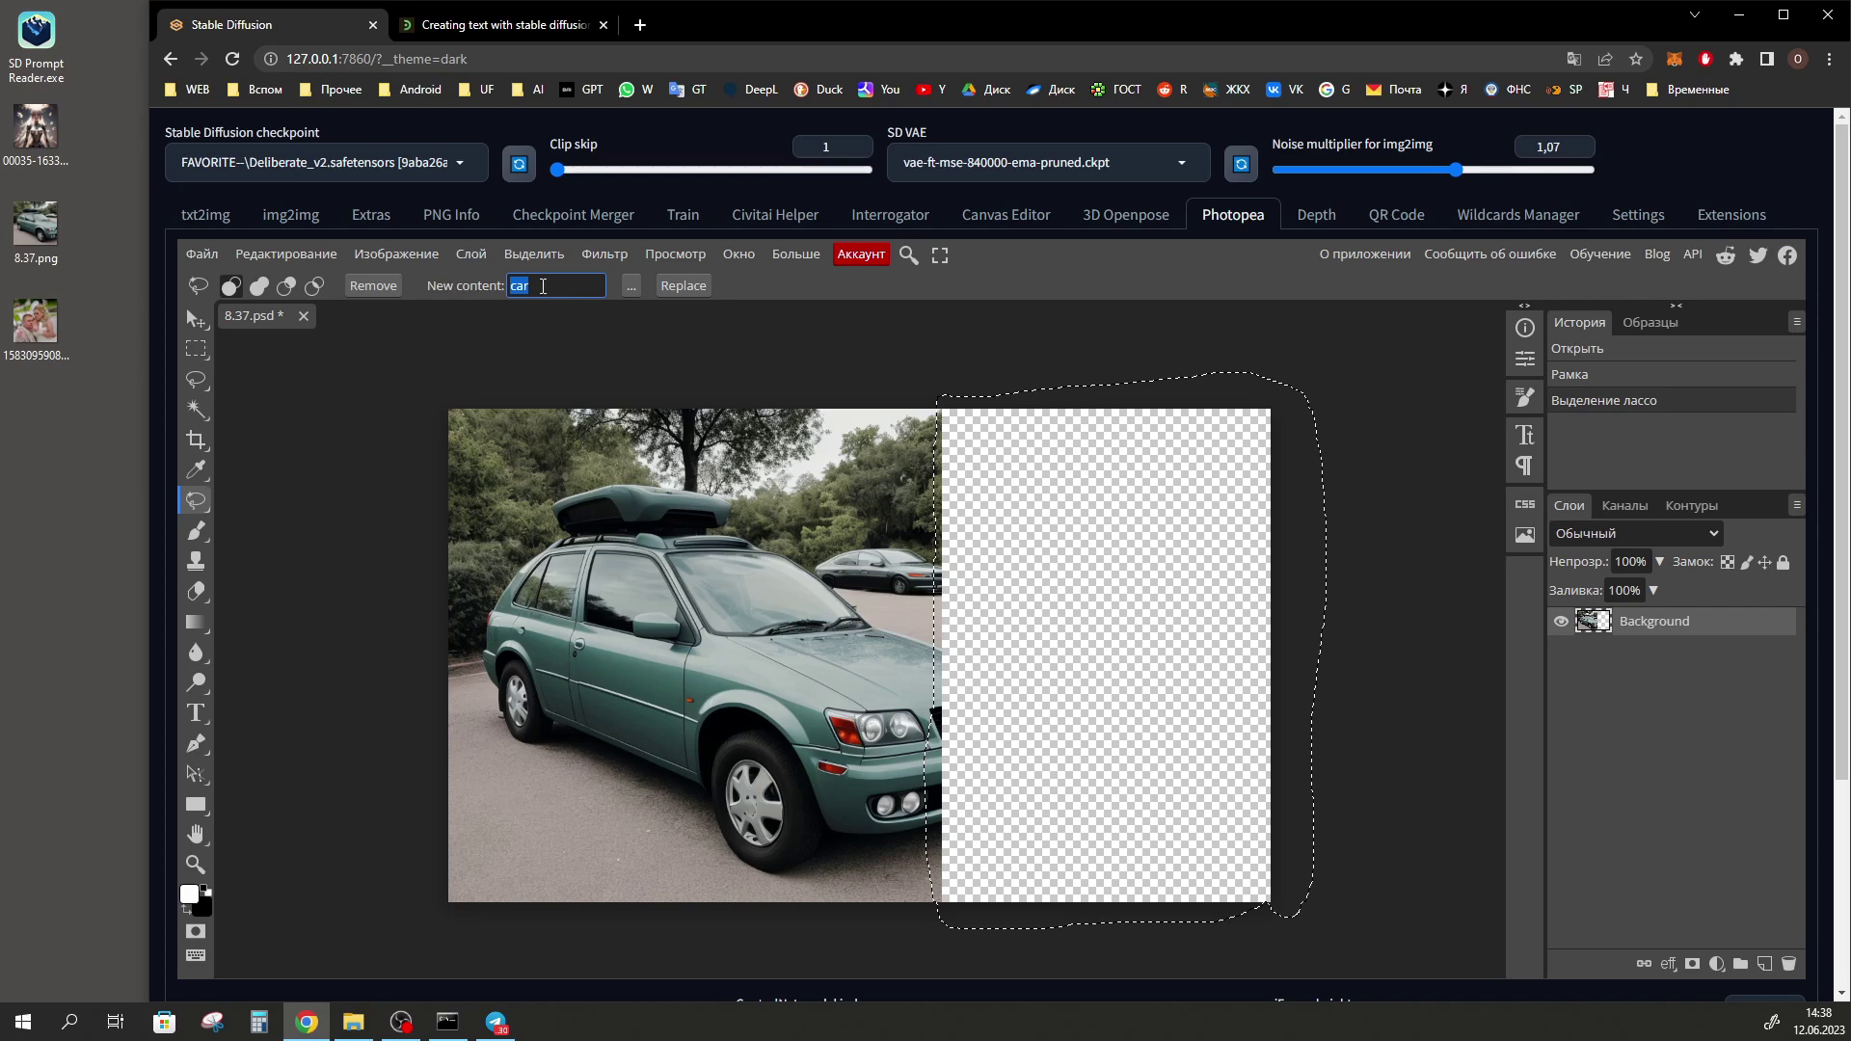
left_click(704, 286)
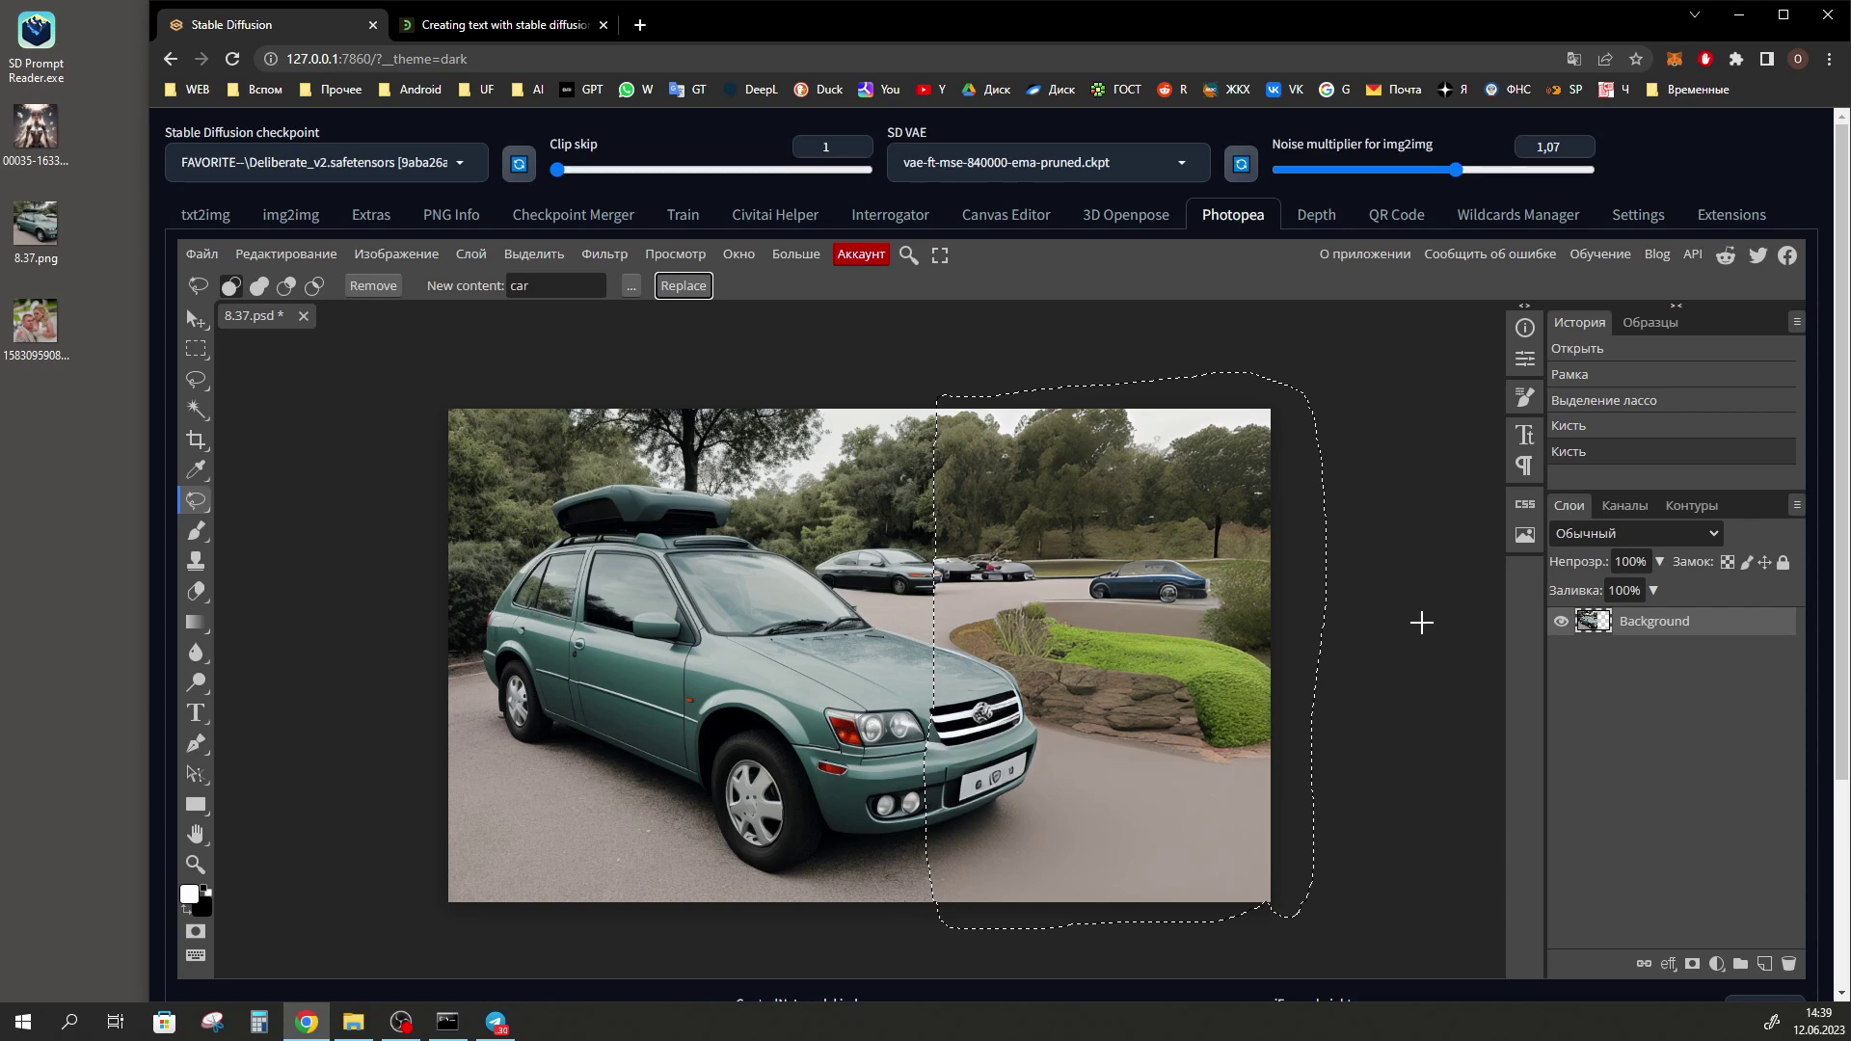
Clear the lasso selection and undo the Magic Replace fill beside the car.
left_click(1366, 360)
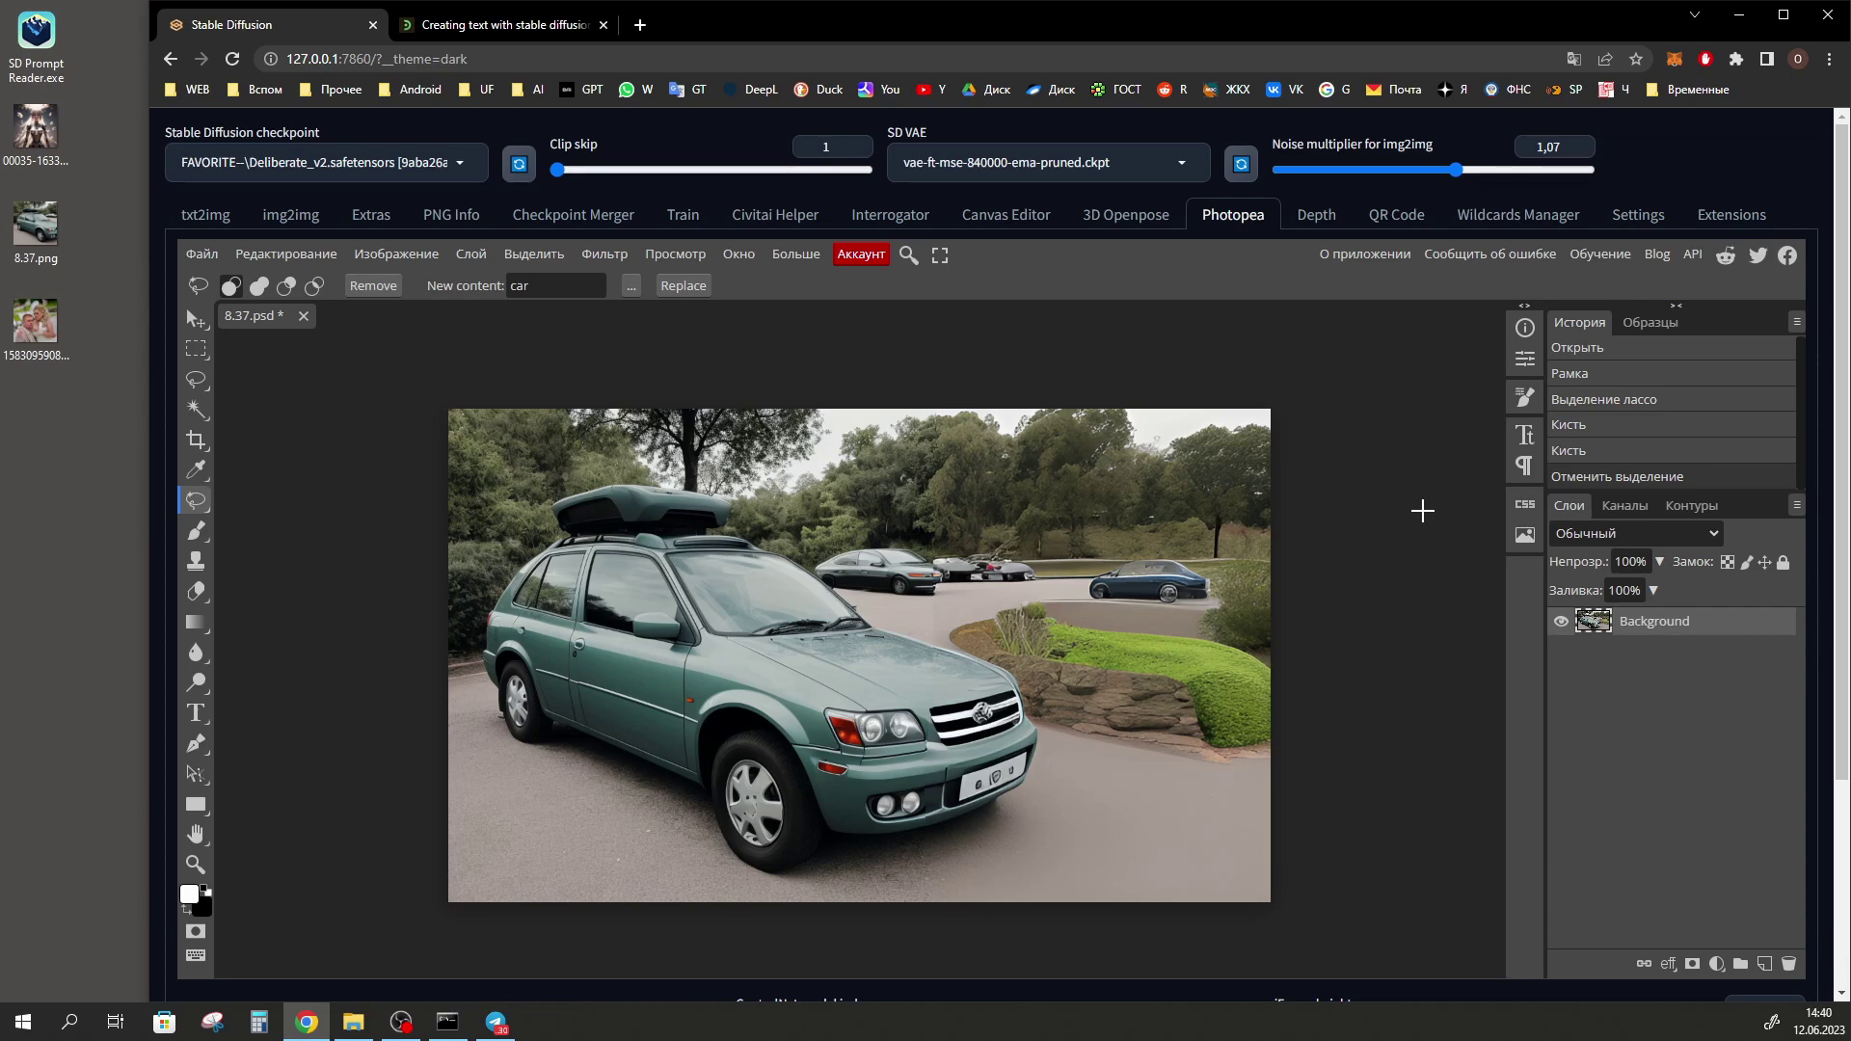
scroll(1418, 790, "down", 3)
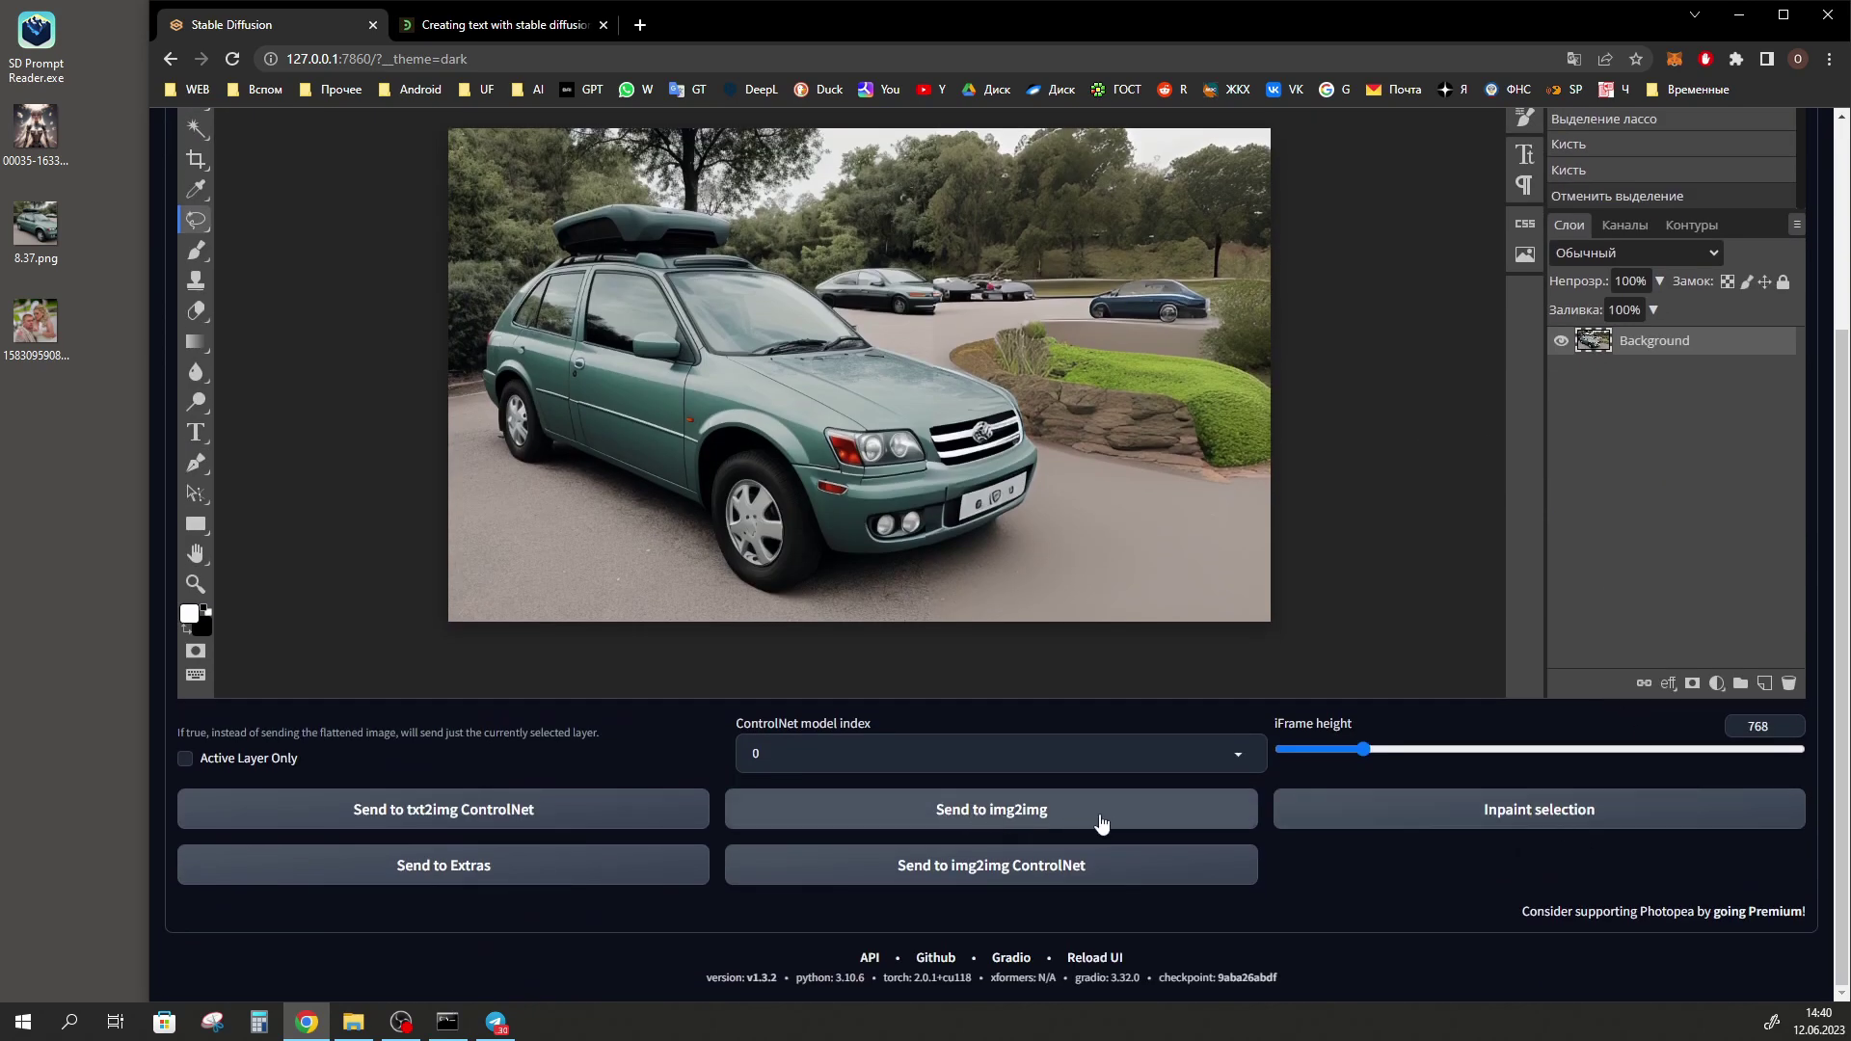
scroll(1569, 860, "up", 3)
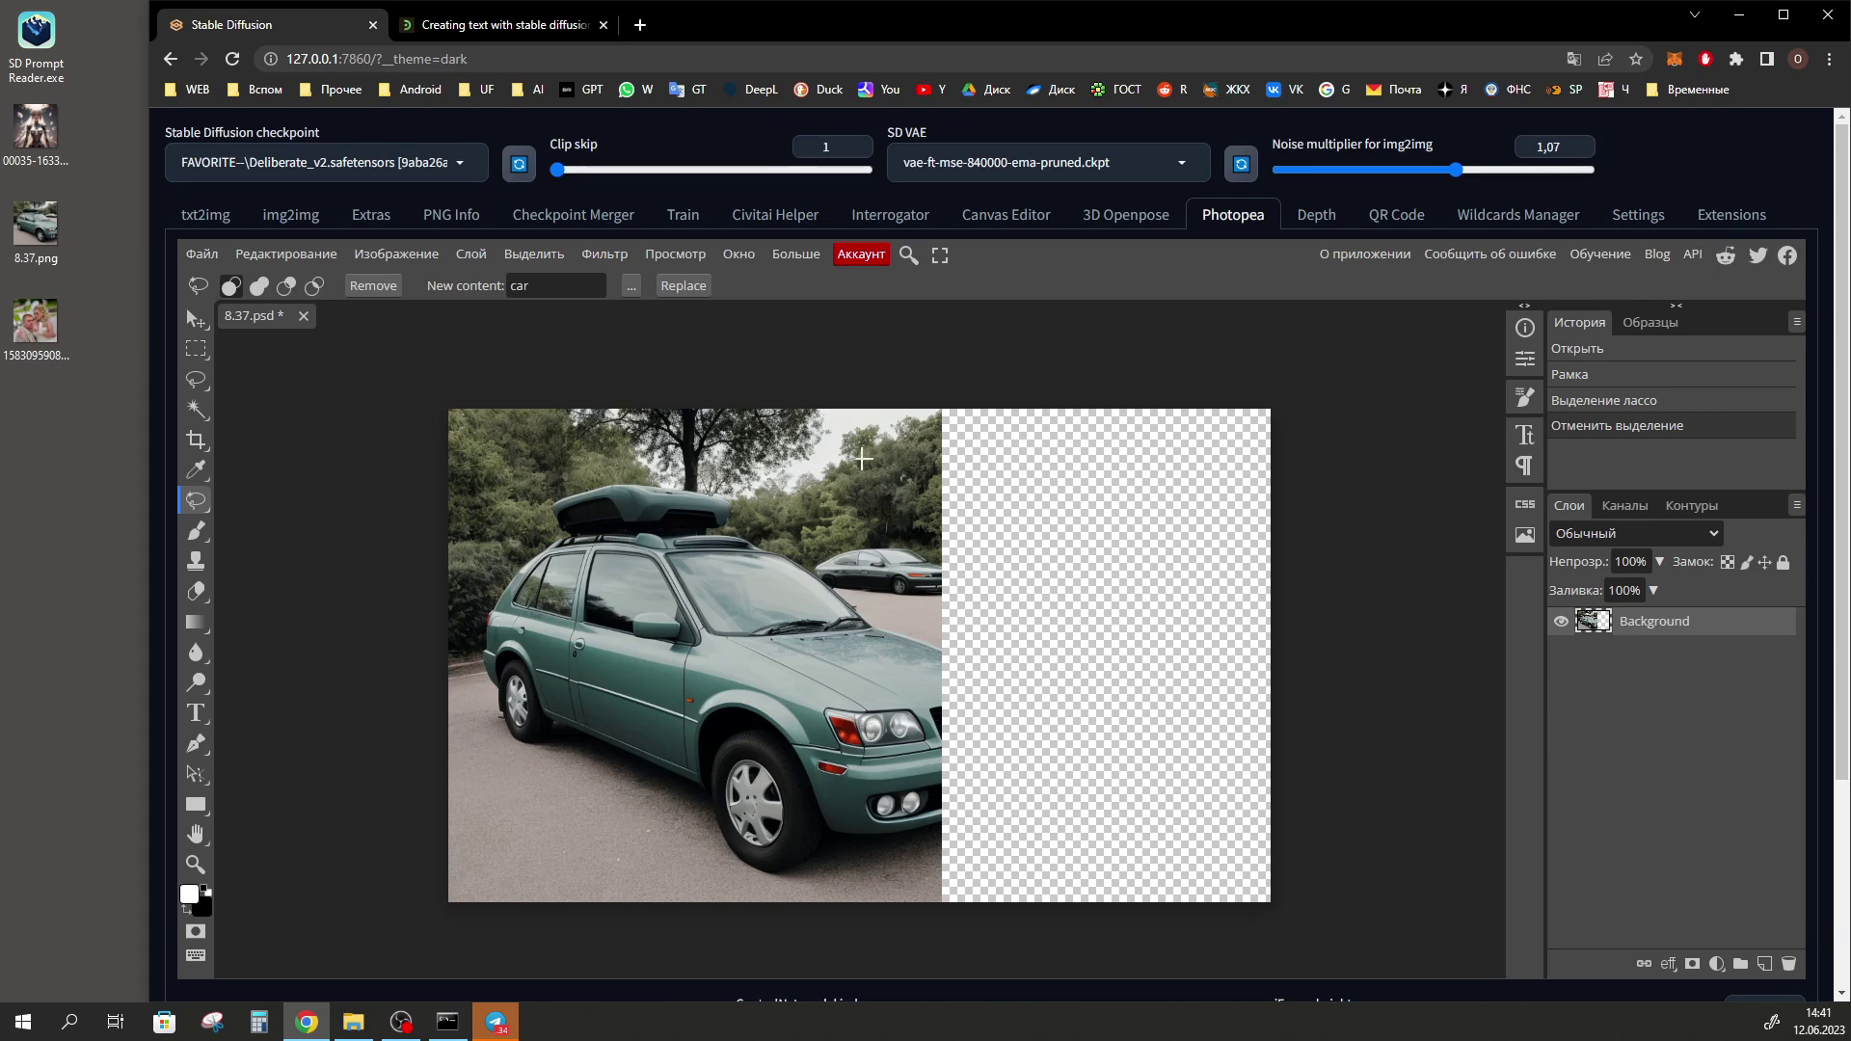
Send the extended car canvas to img2img for inpainting and mask the empty area beside the car.
scroll(1683, 806, "down", 3)
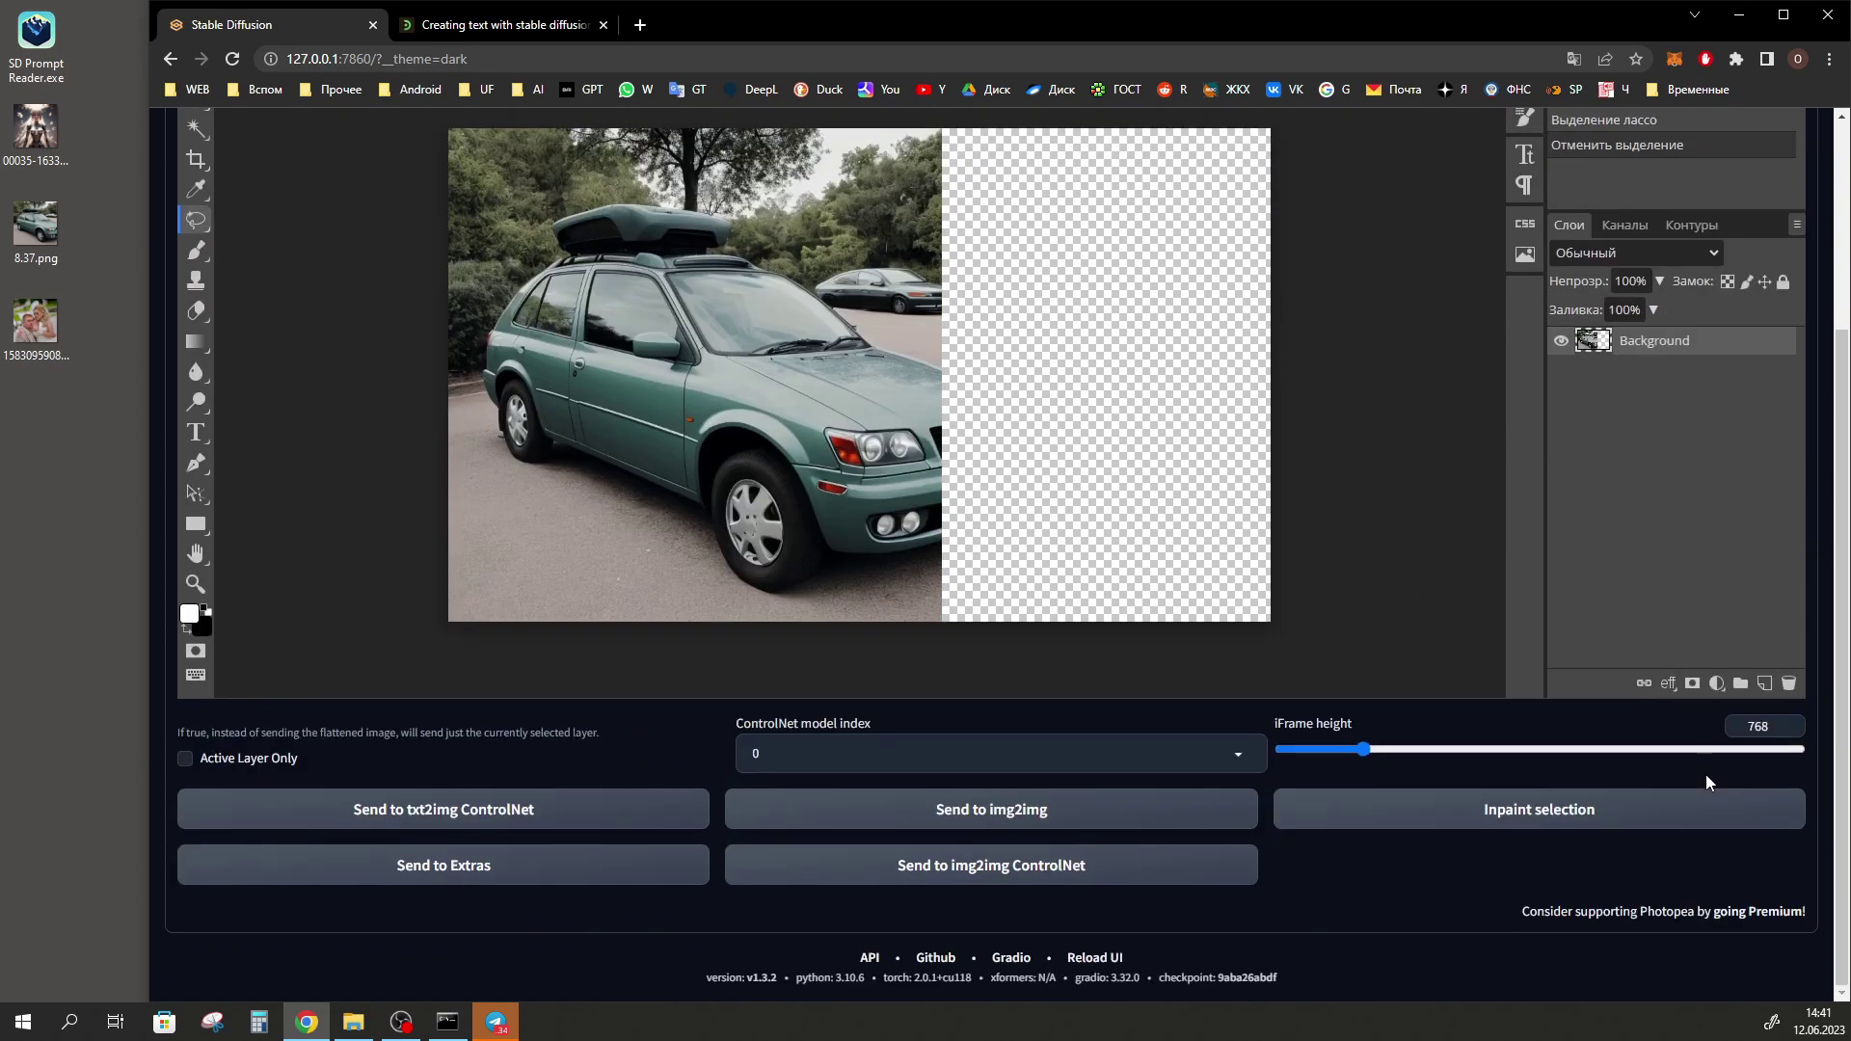
left_click(1035, 818)
left_click(882, 644)
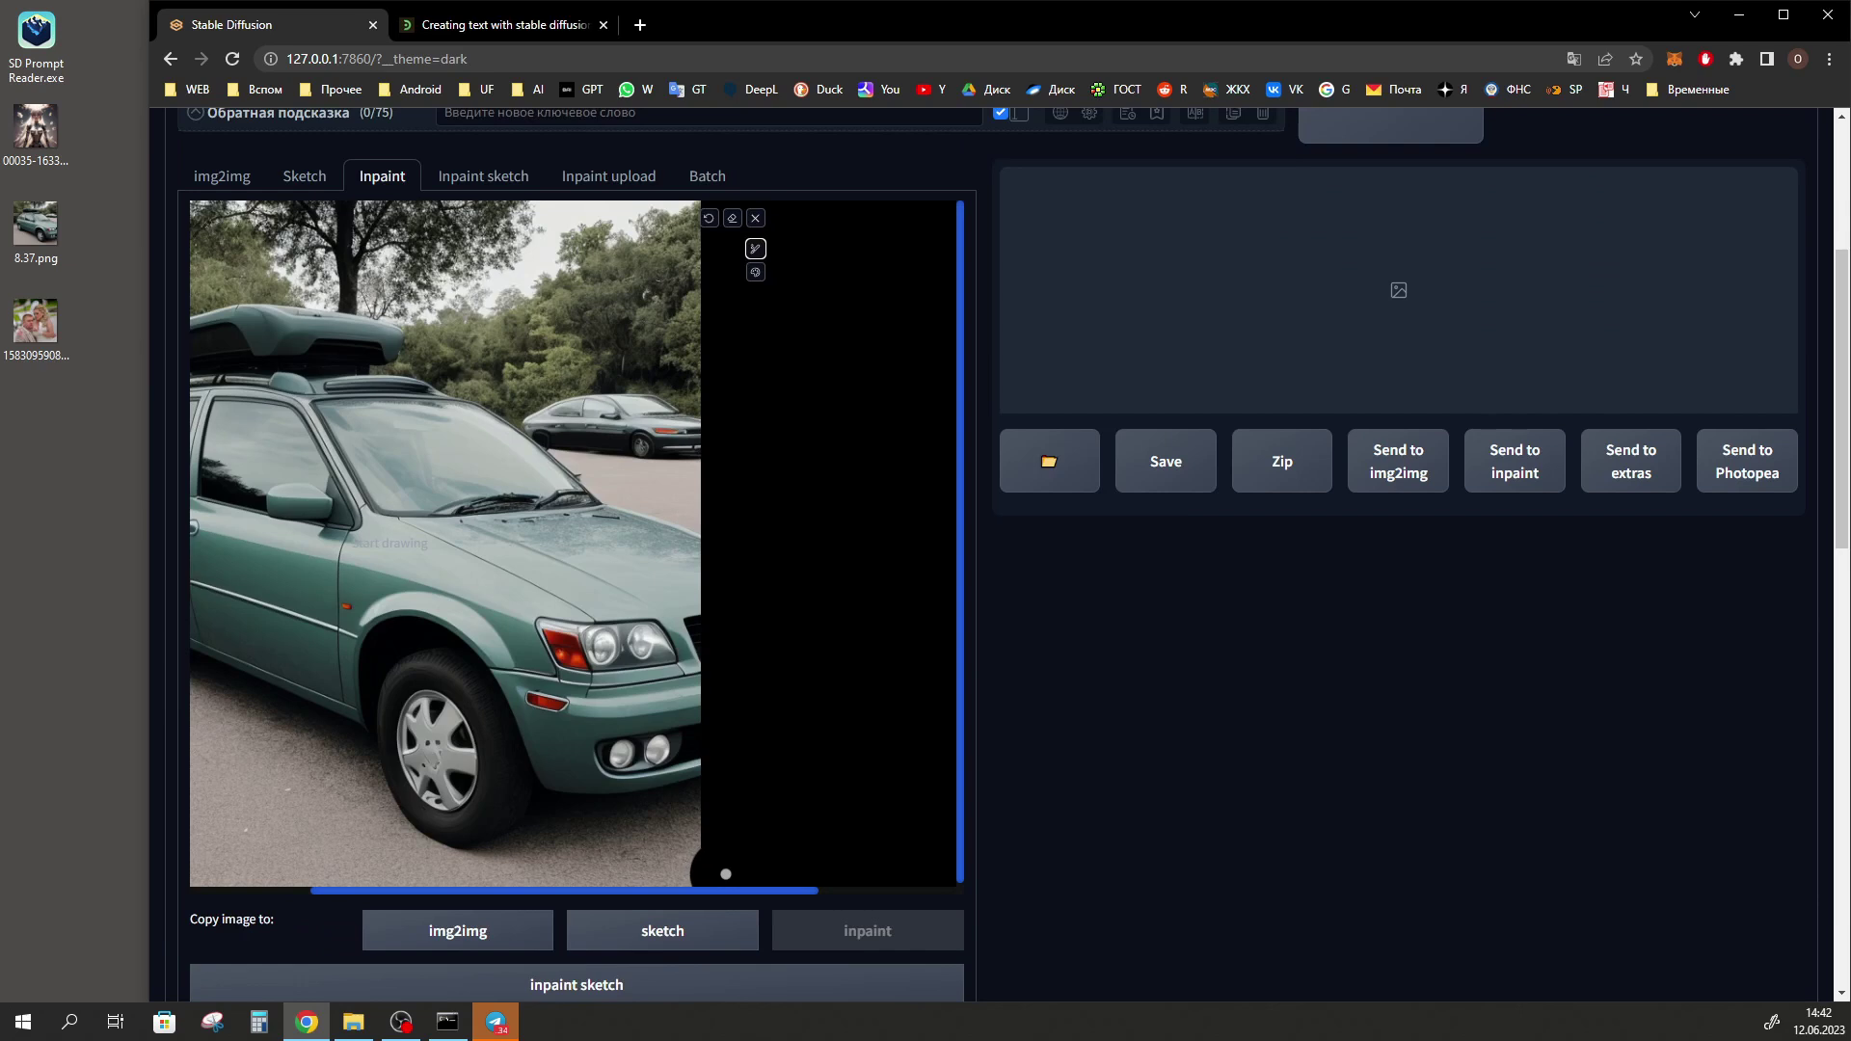
left_click_drag(724, 861, 723, 231)
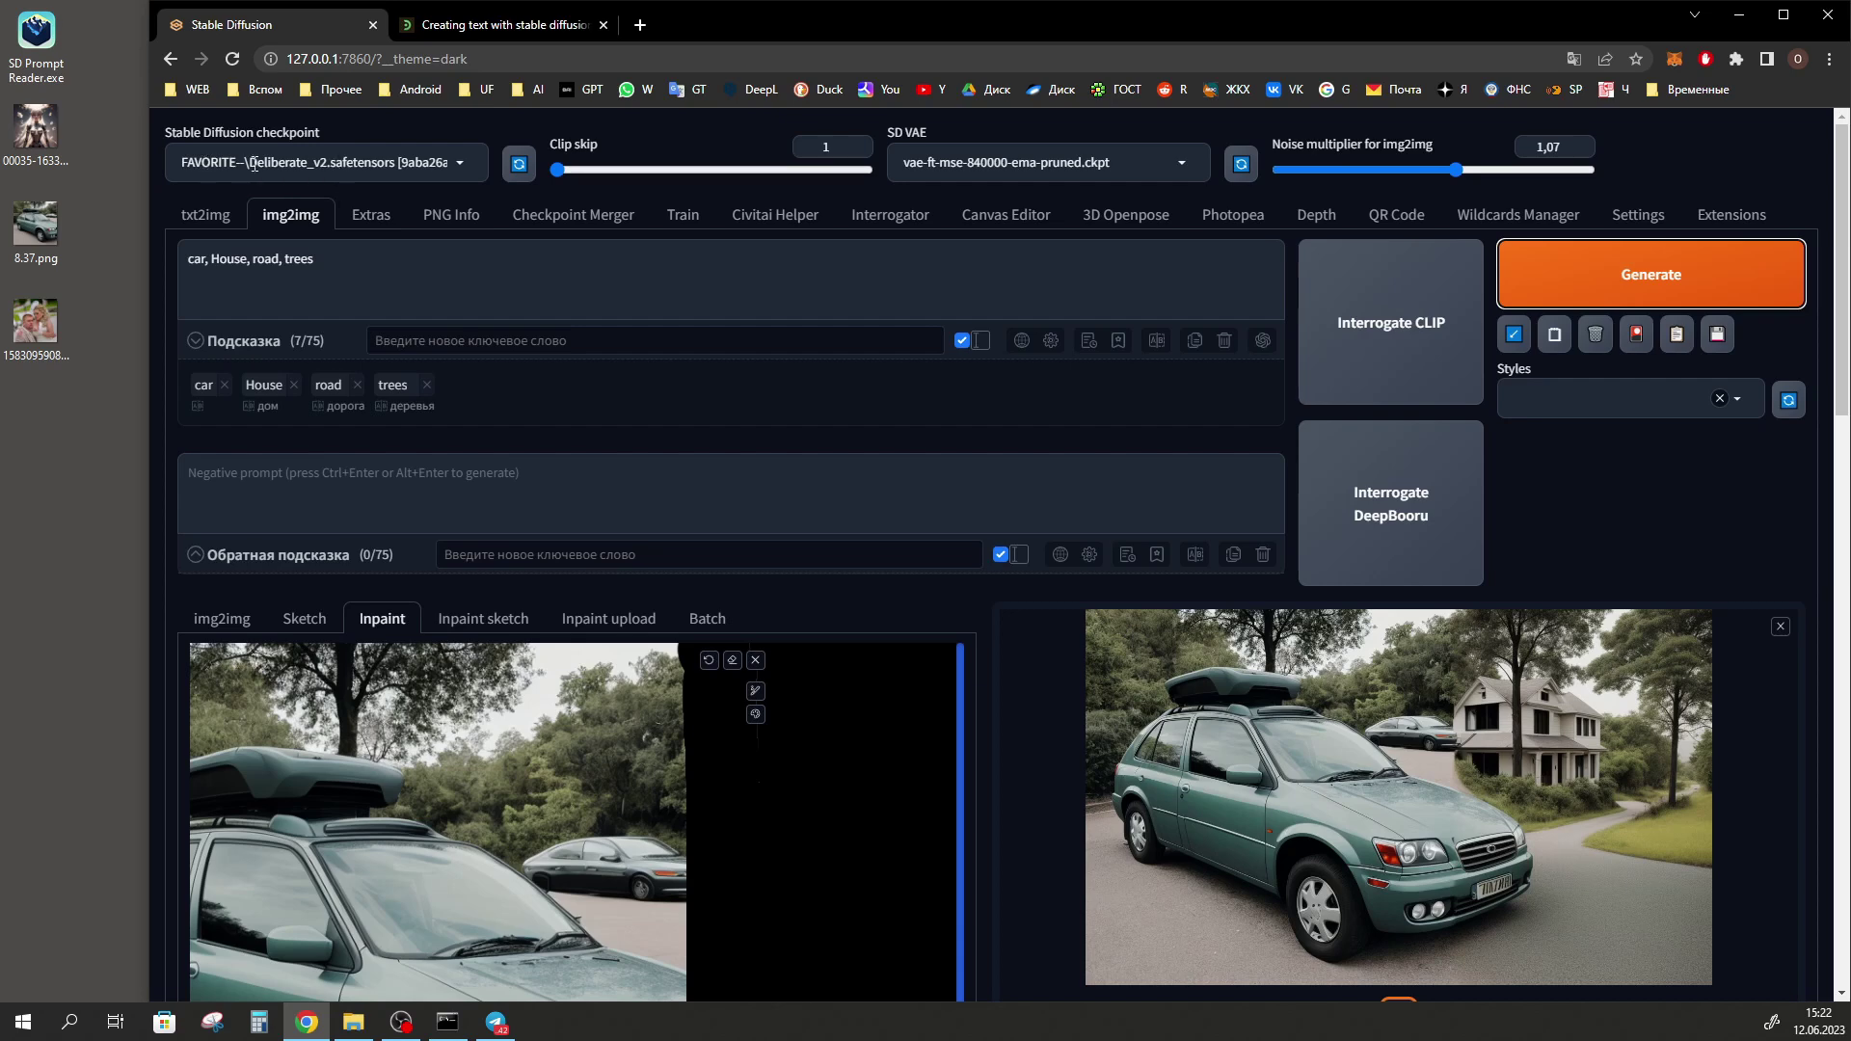
Review the prompt, inpaint settings, output width and denoising strength used for the outpainted car image.
scroll(595, 395, "down", 1)
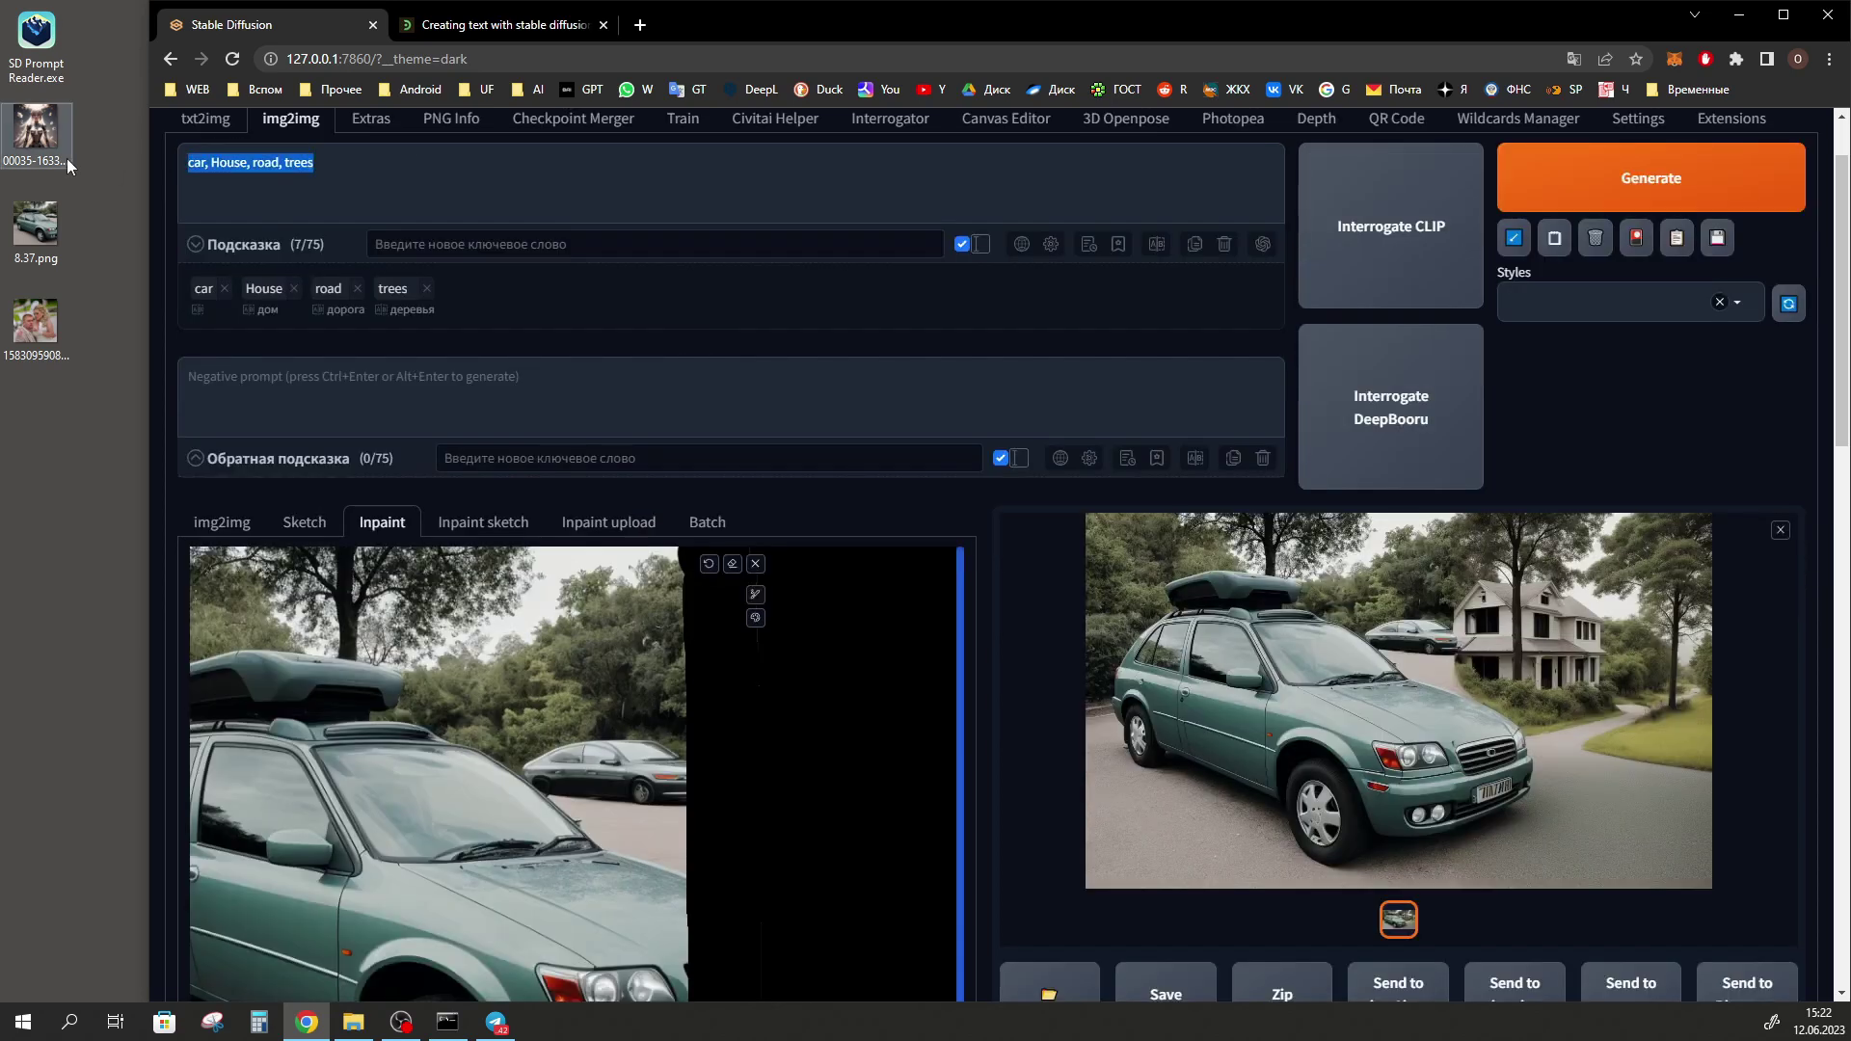
scroll(595, 395, "down", 2)
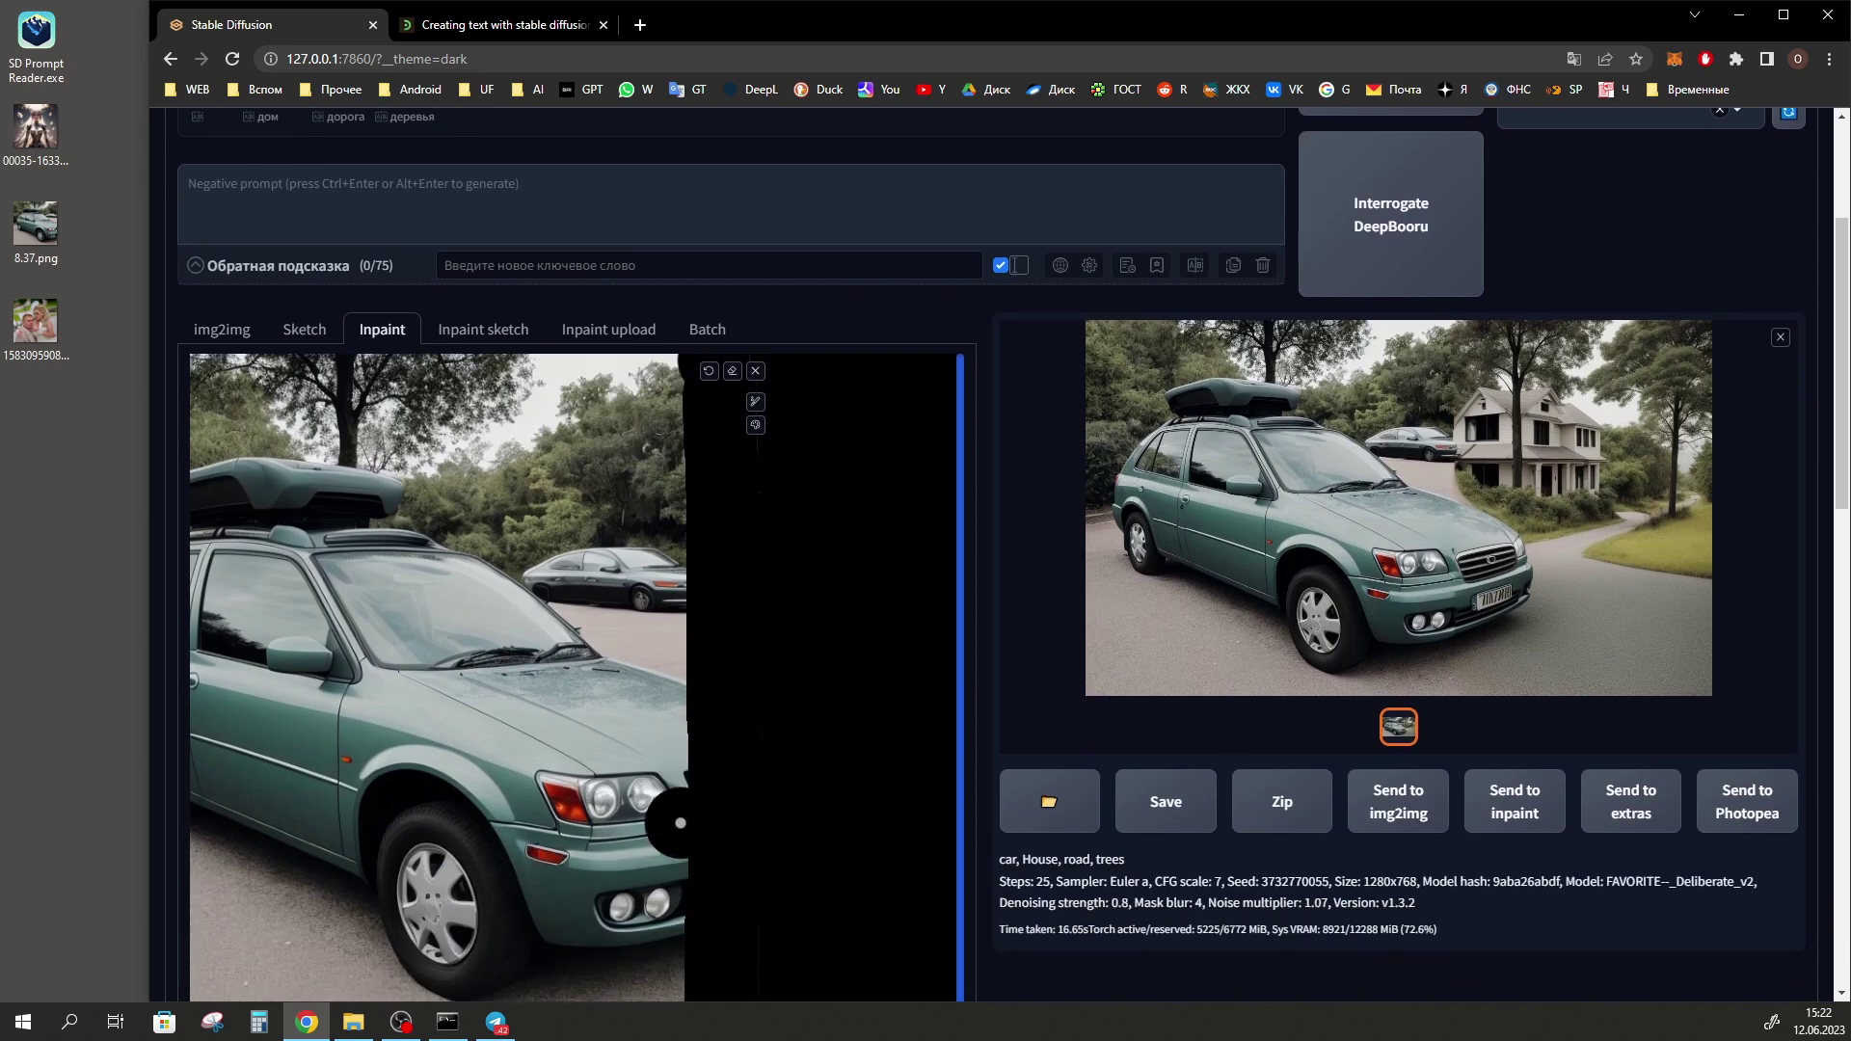
scroll(487, 275, "down", 10)
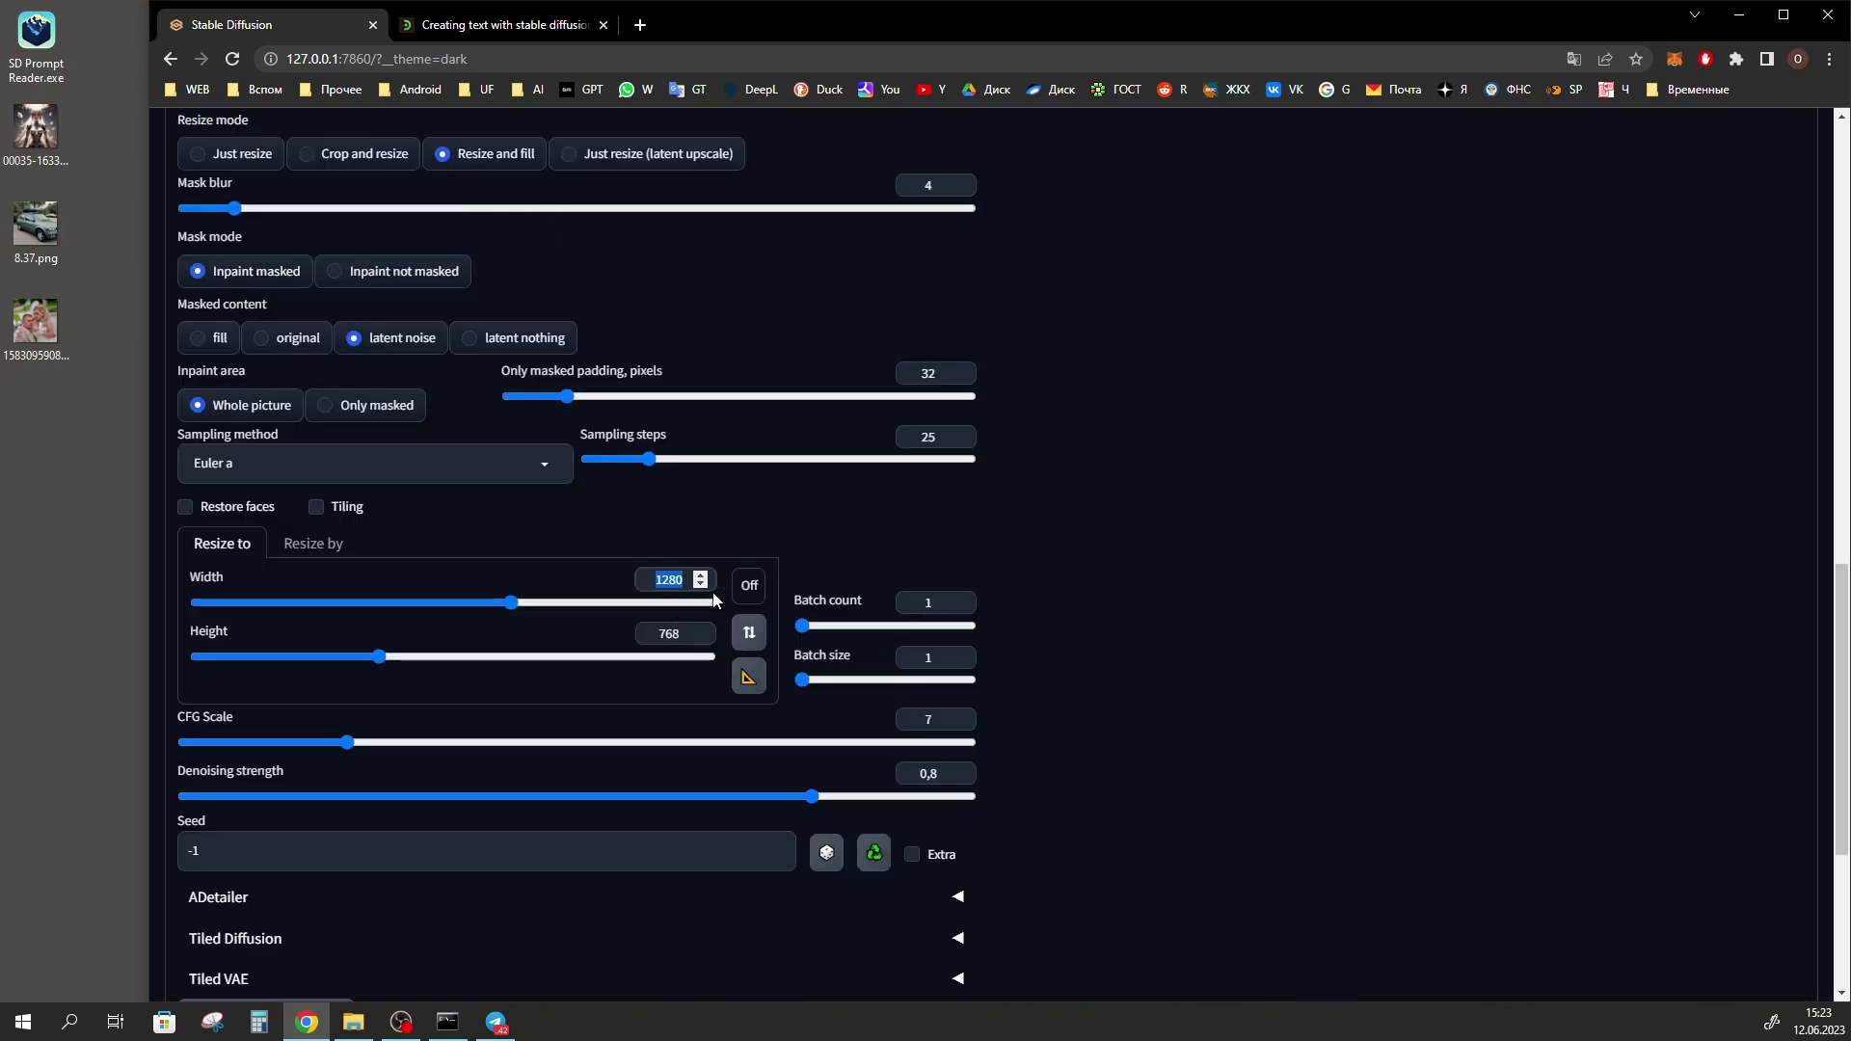
scroll(1196, 677, "down", 2)
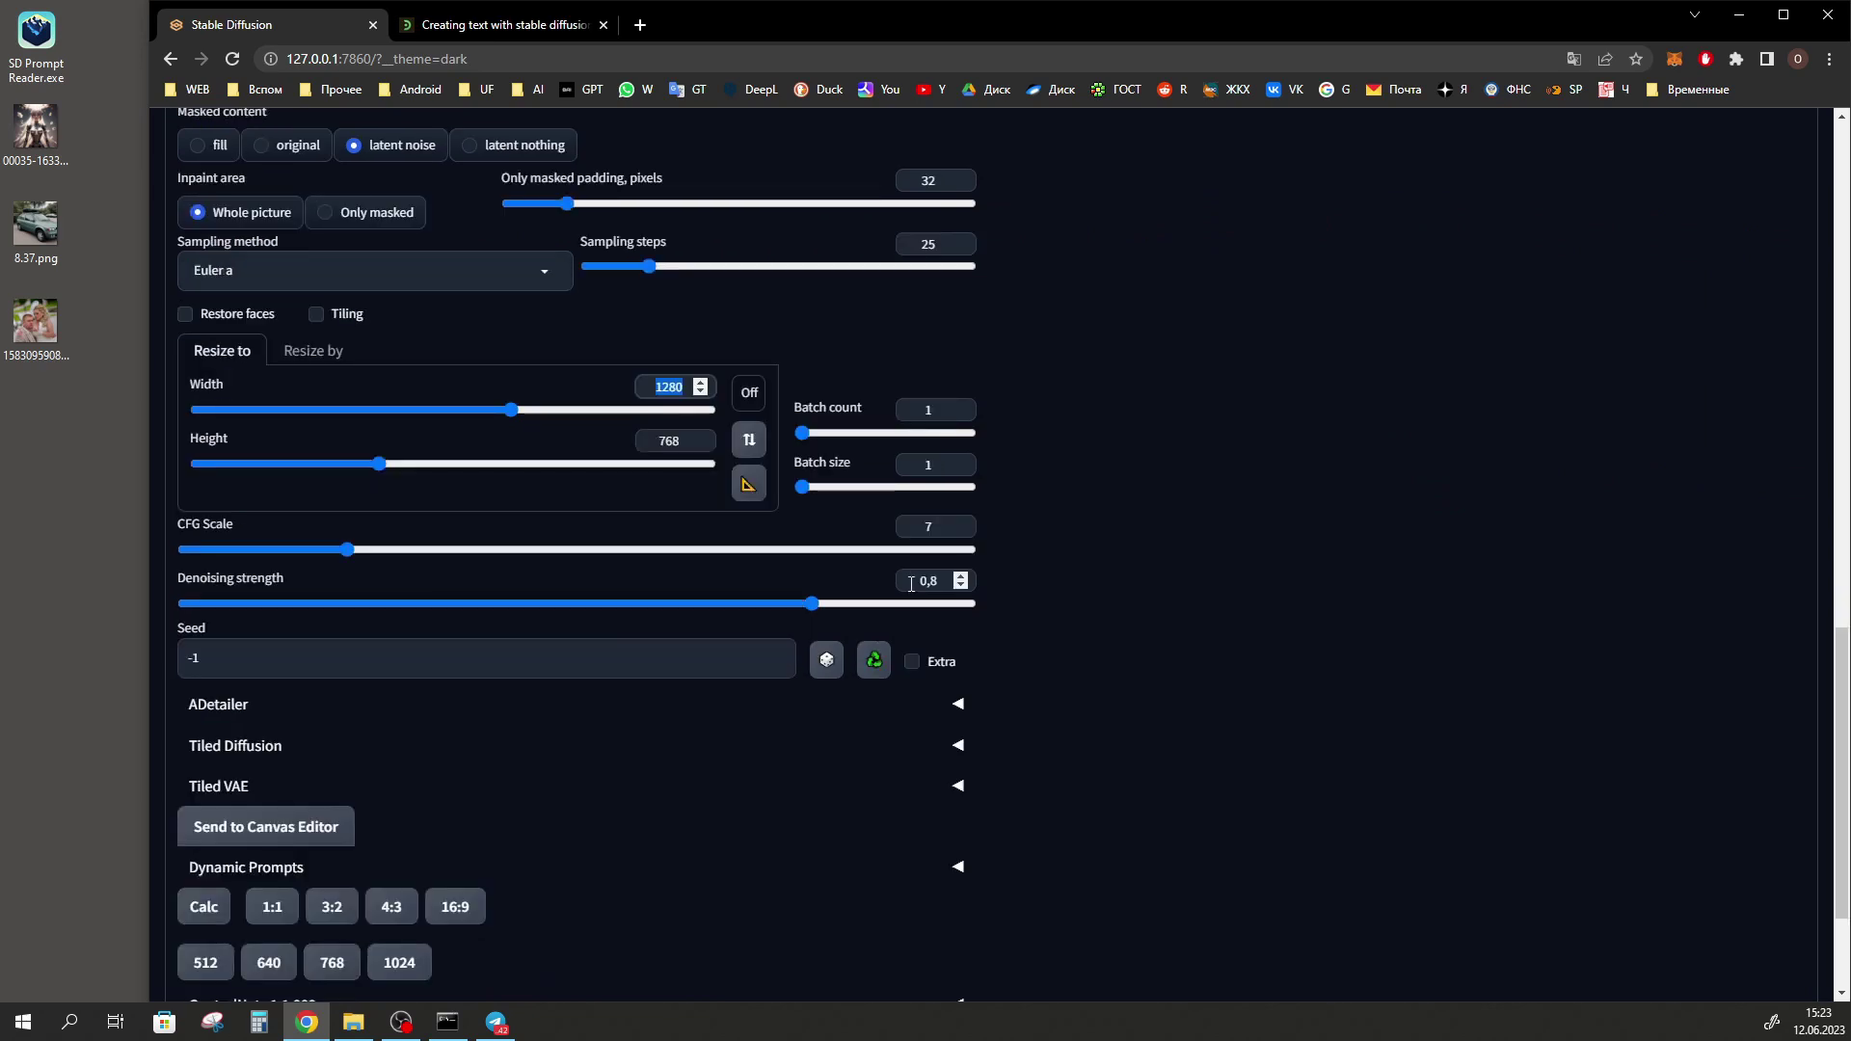
left_click(916, 581)
left_click_drag(916, 581, 976, 580)
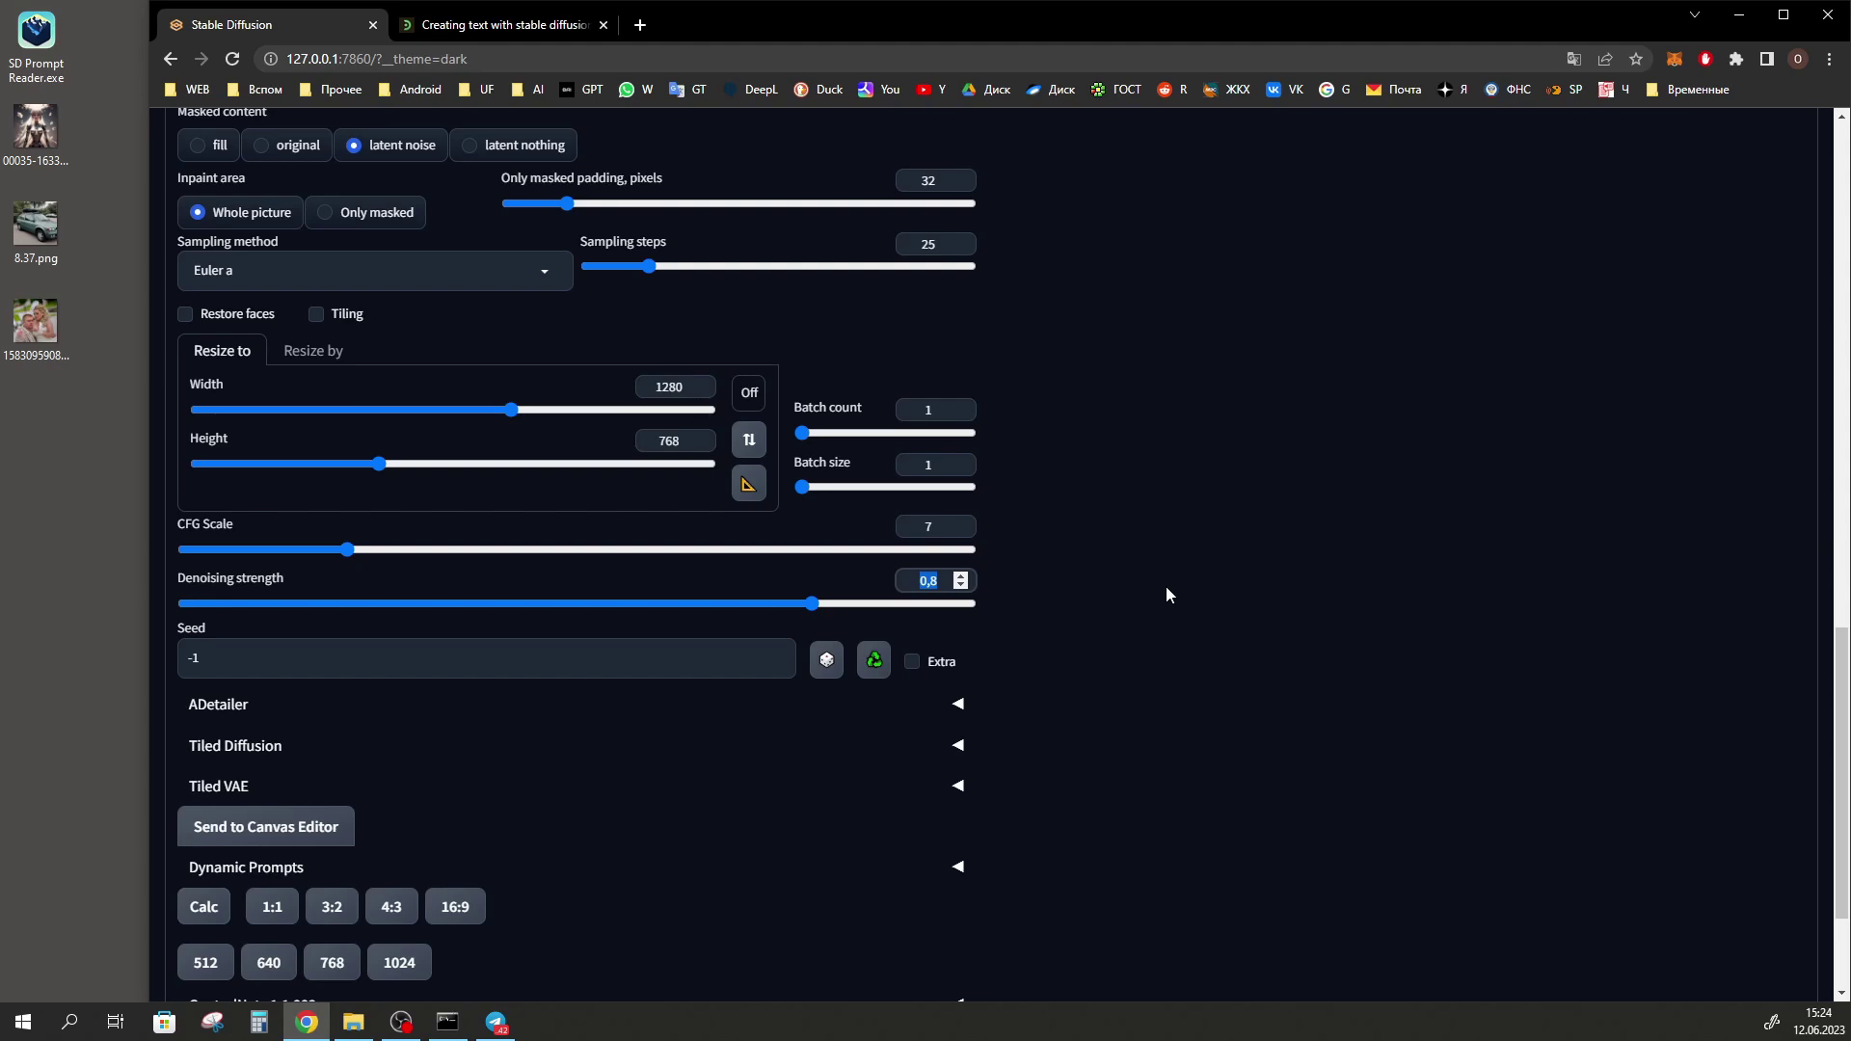
scroll(1165, 595, "down", 1)
scroll(1610, 737, "up", 10)
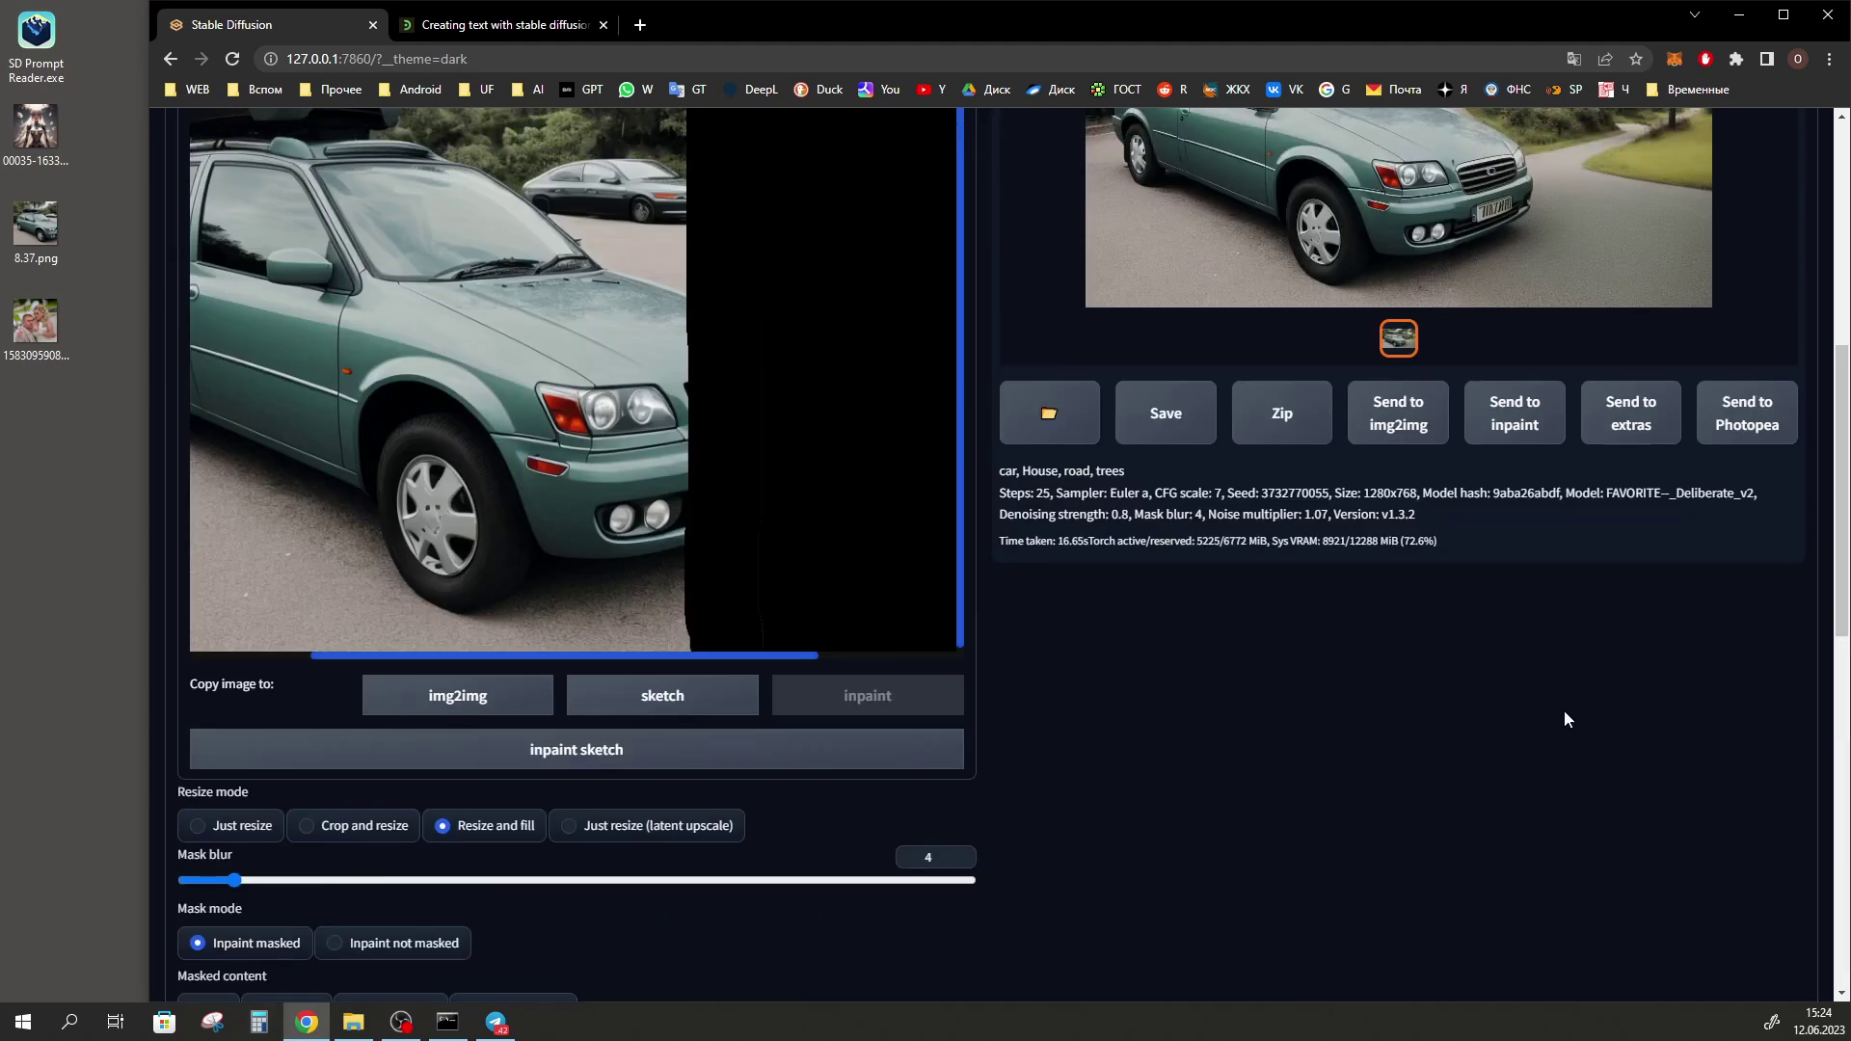
scroll(1643, 550, "down", 2)
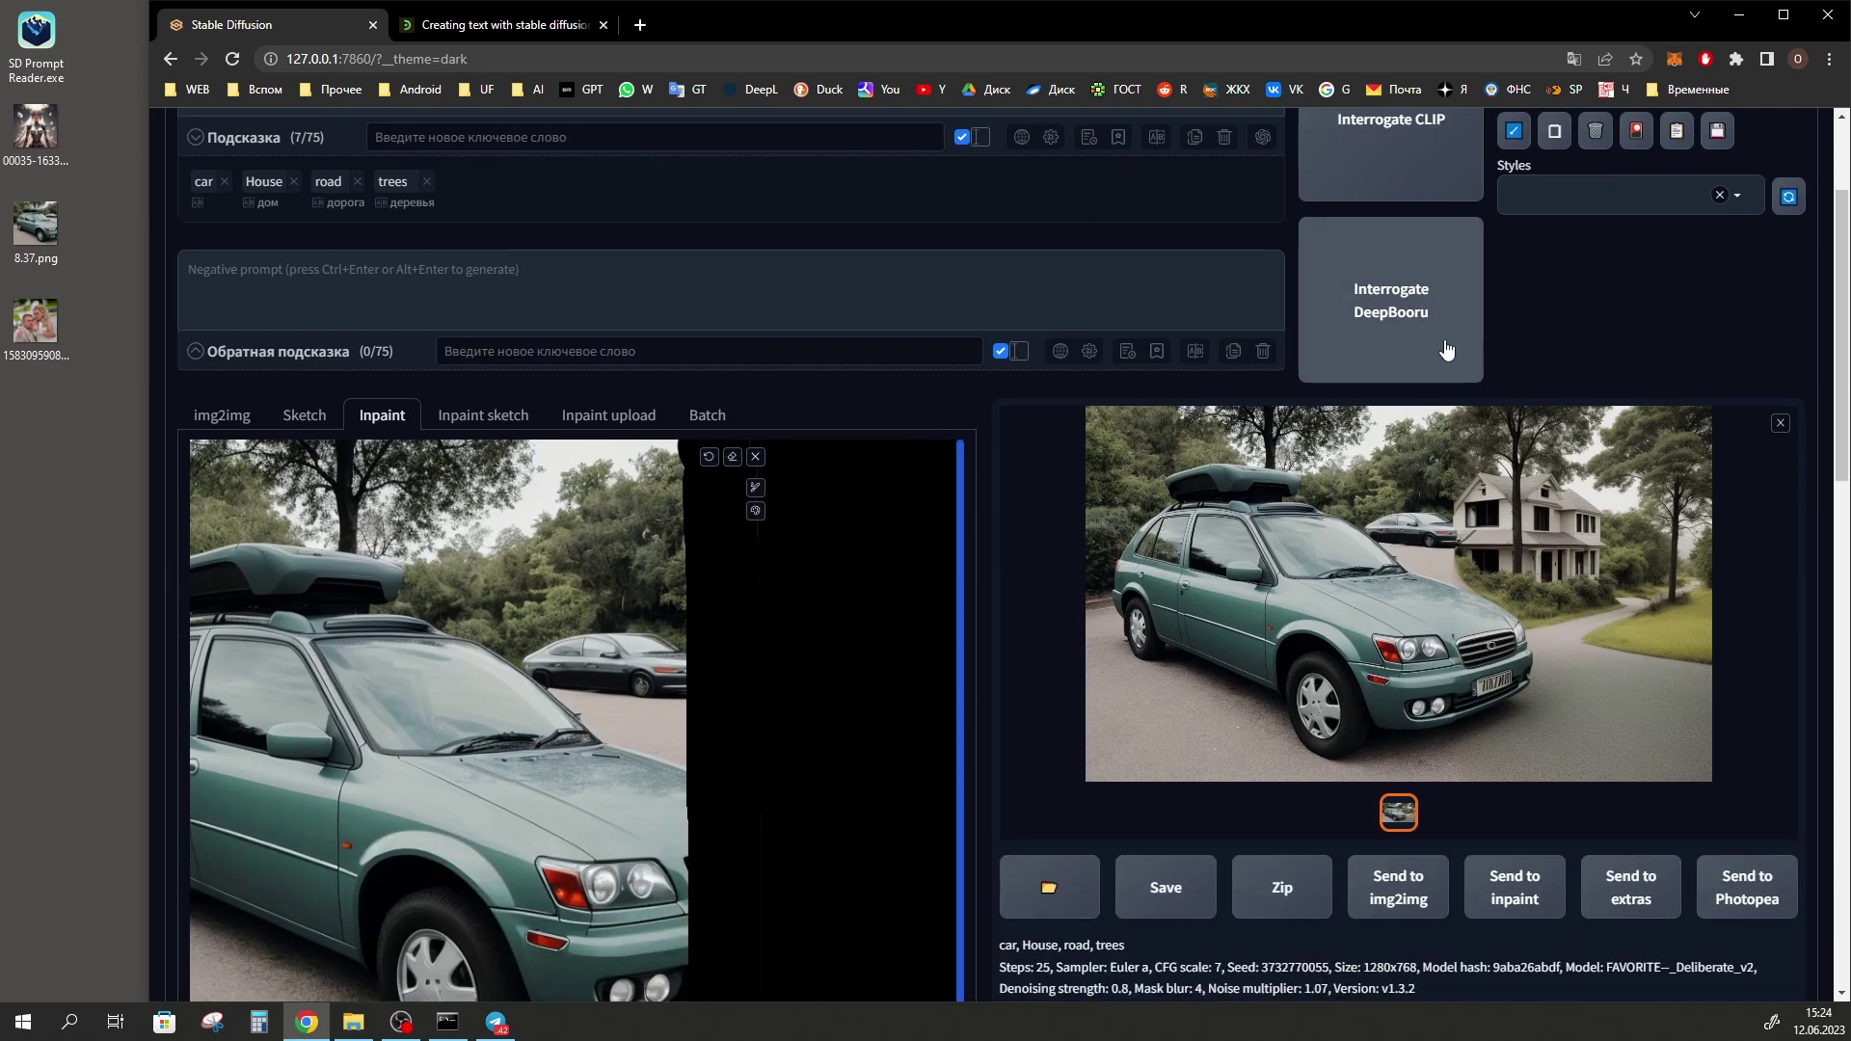
Inspect the generated car image with the house at full size and close the preview.
left_click(1562, 690)
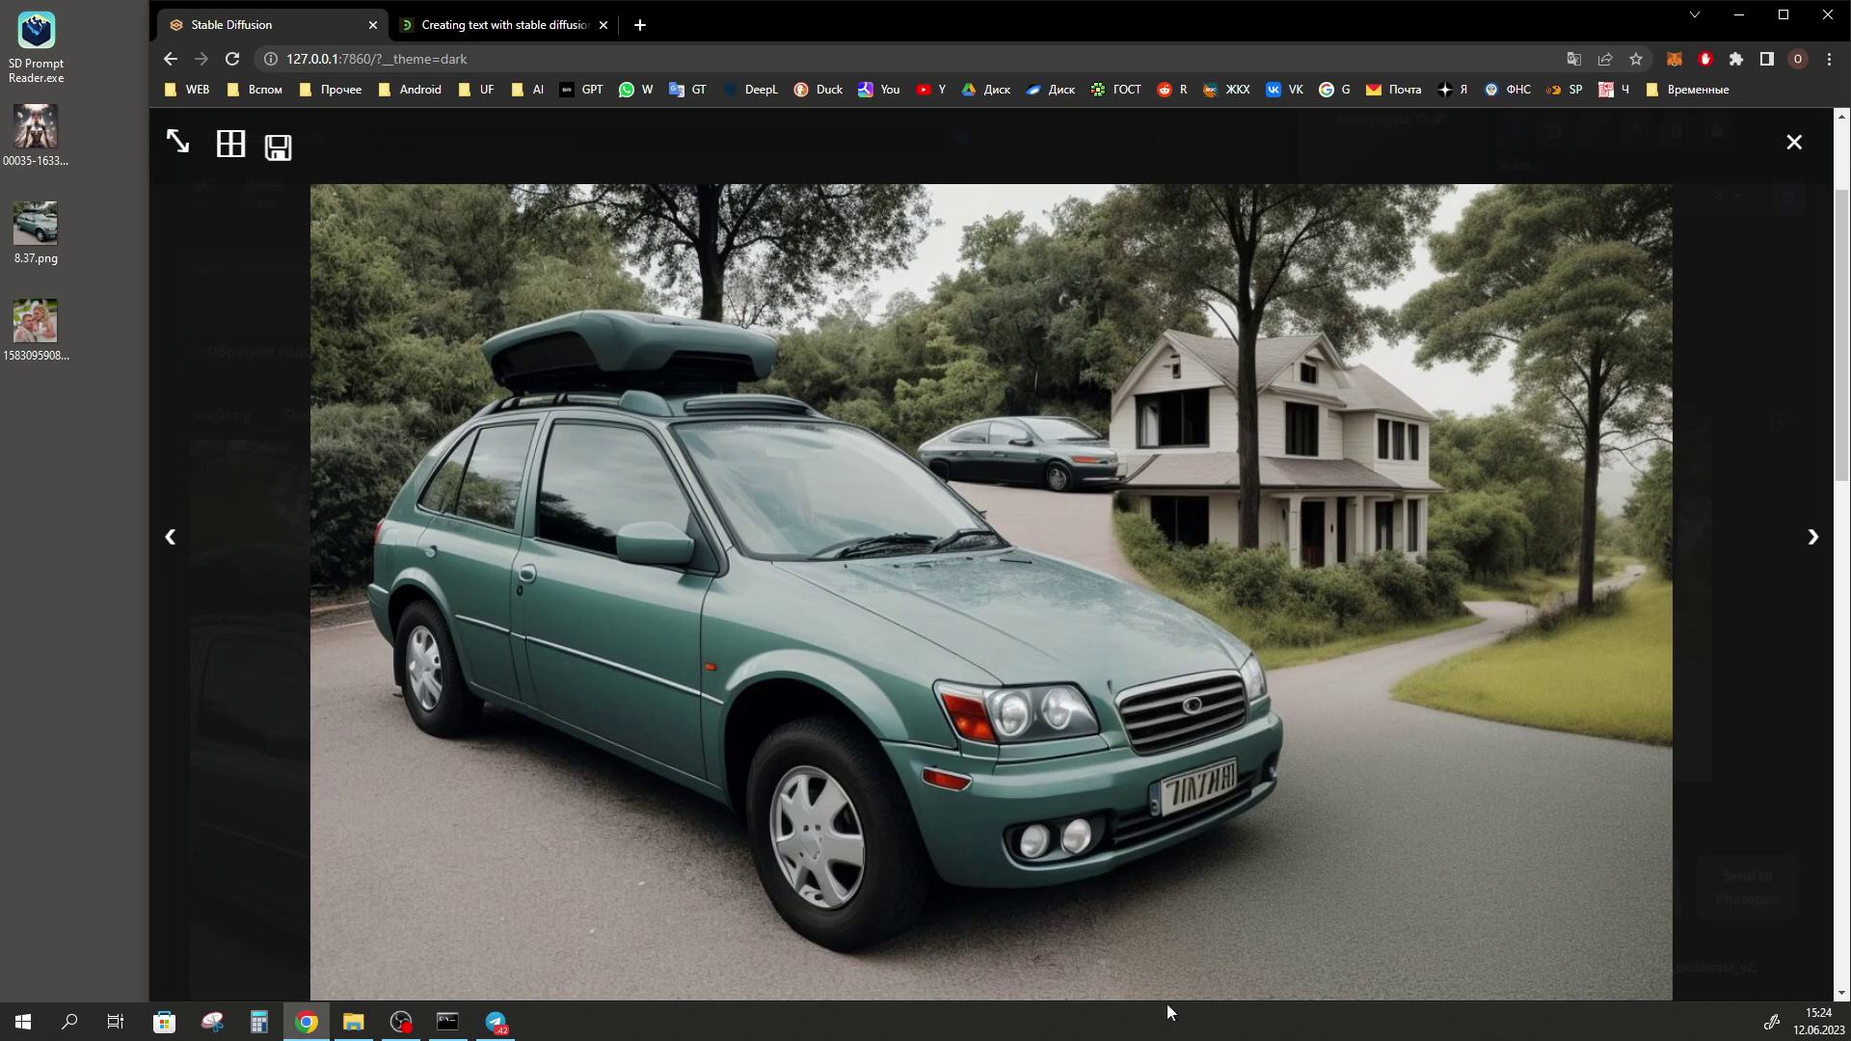
left_click(1190, 841)
scroll(517, 537, "down", 10)
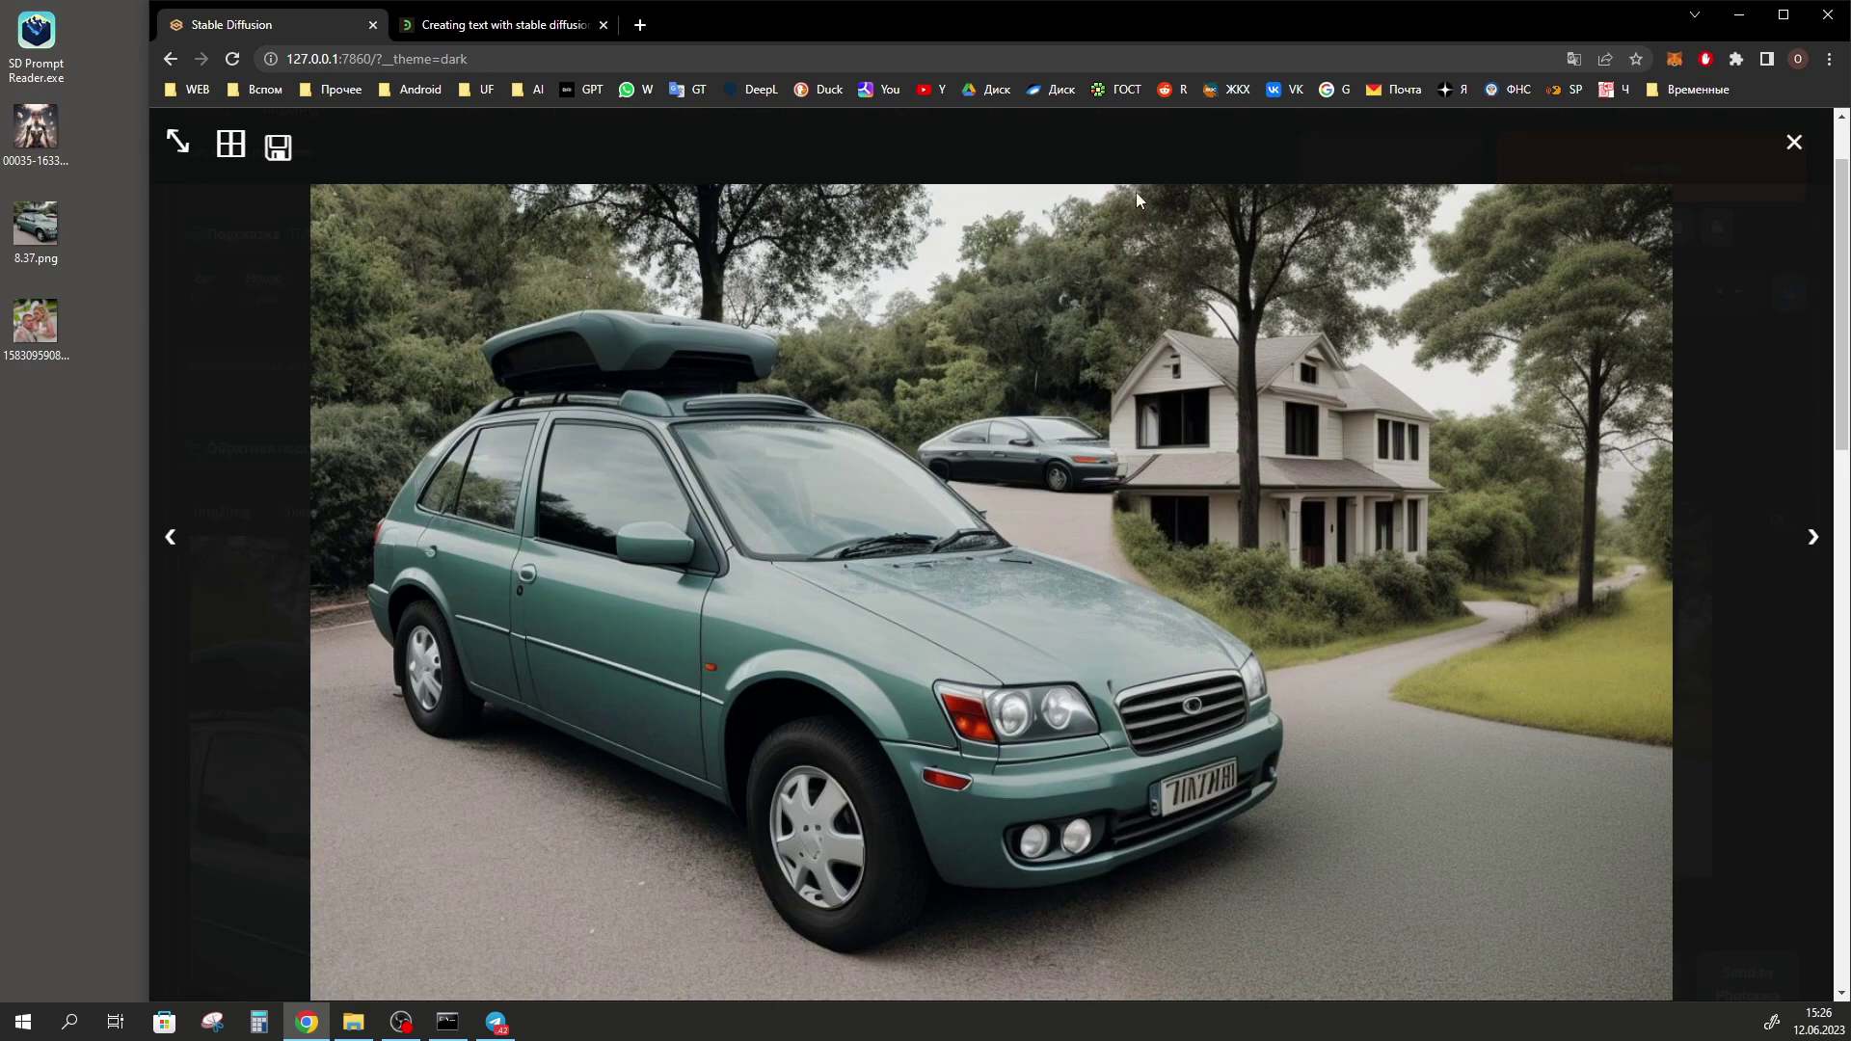
left_click(1276, 791)
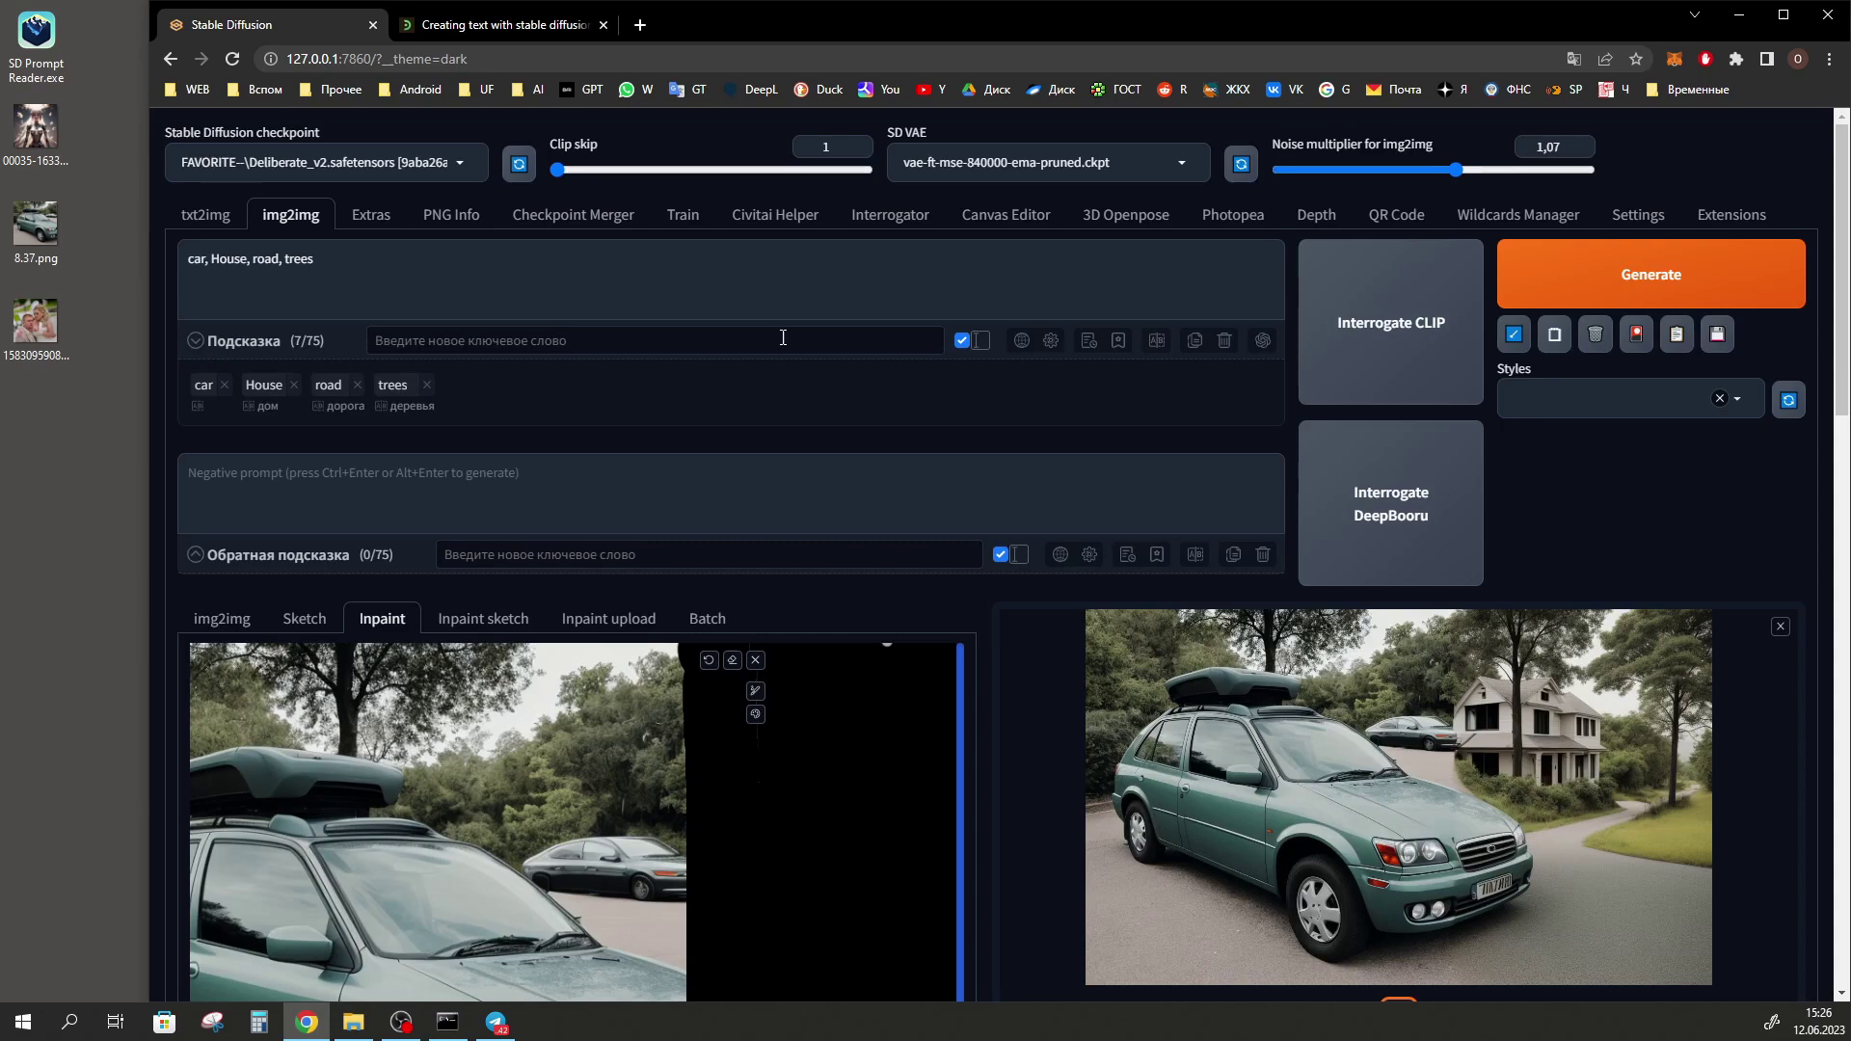
Set the inpainting denoising strength to 1.
scroll(937, 442, "down", 12)
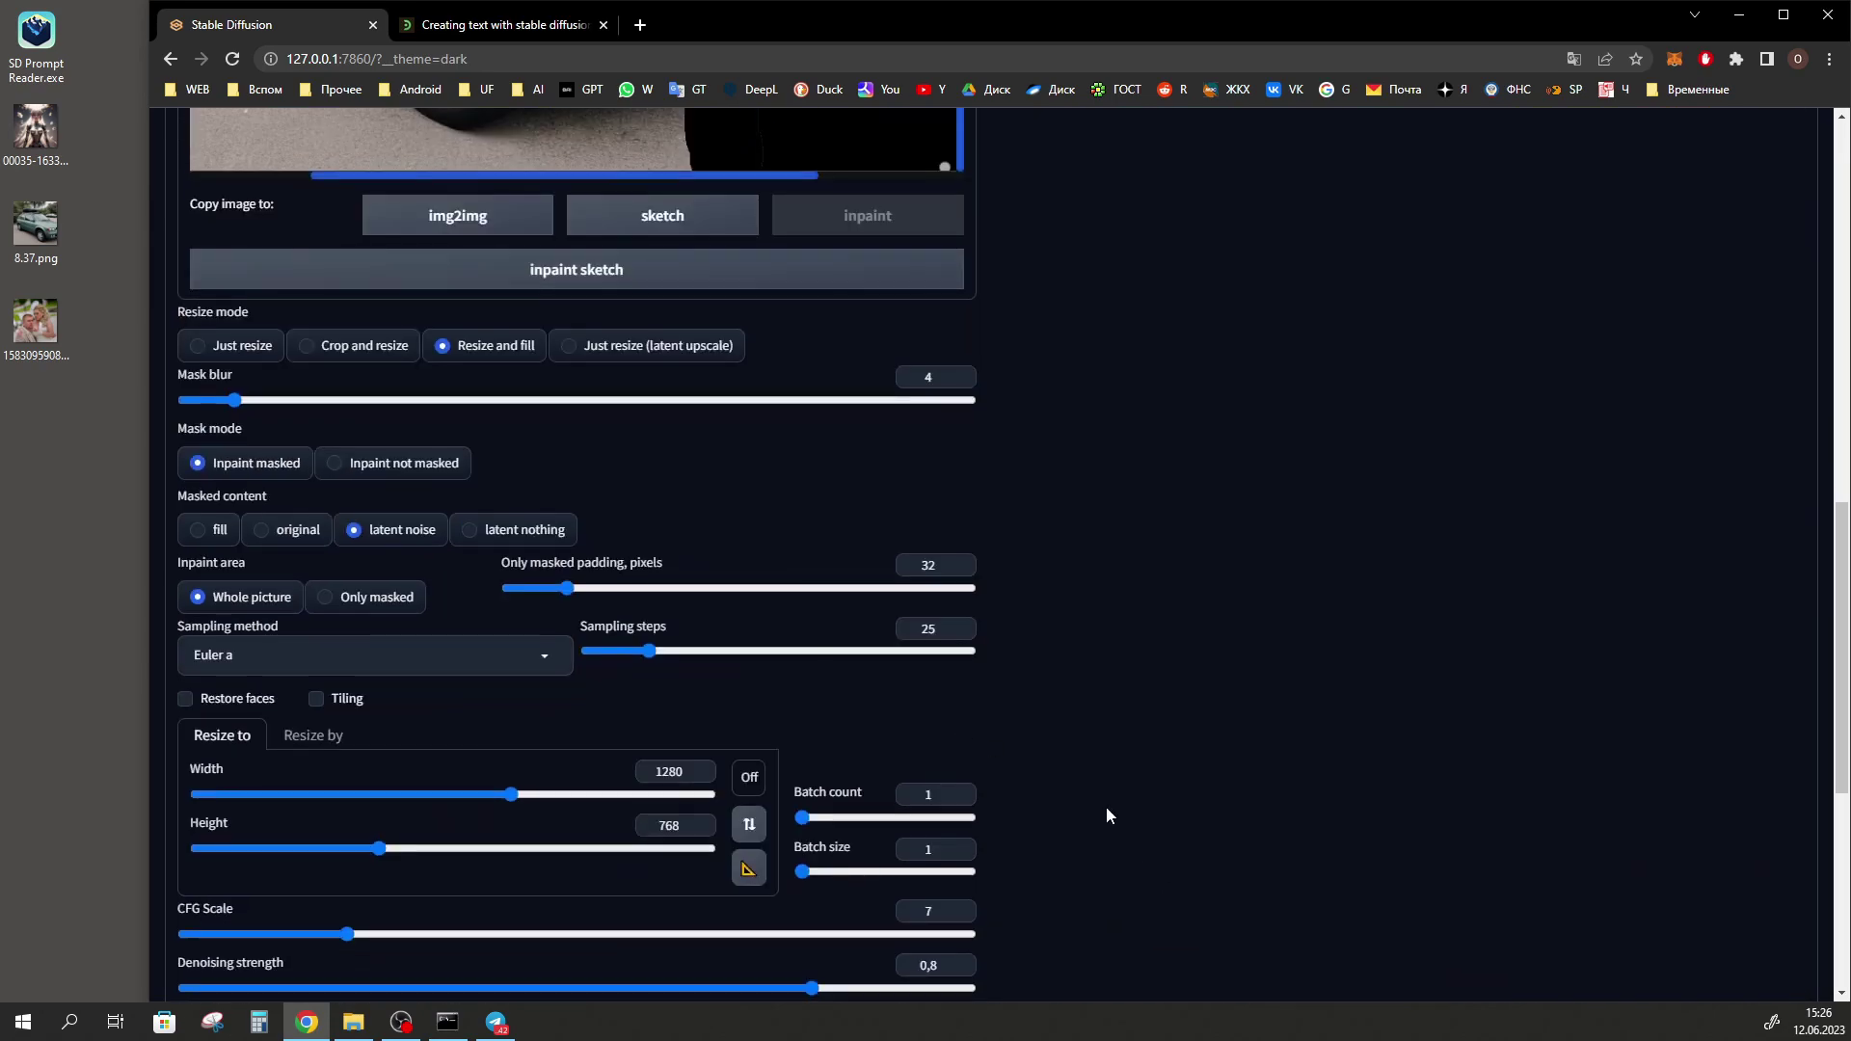
scroll(1107, 810, "down", 4)
left_click_drag(812, 604, 1080, 569)
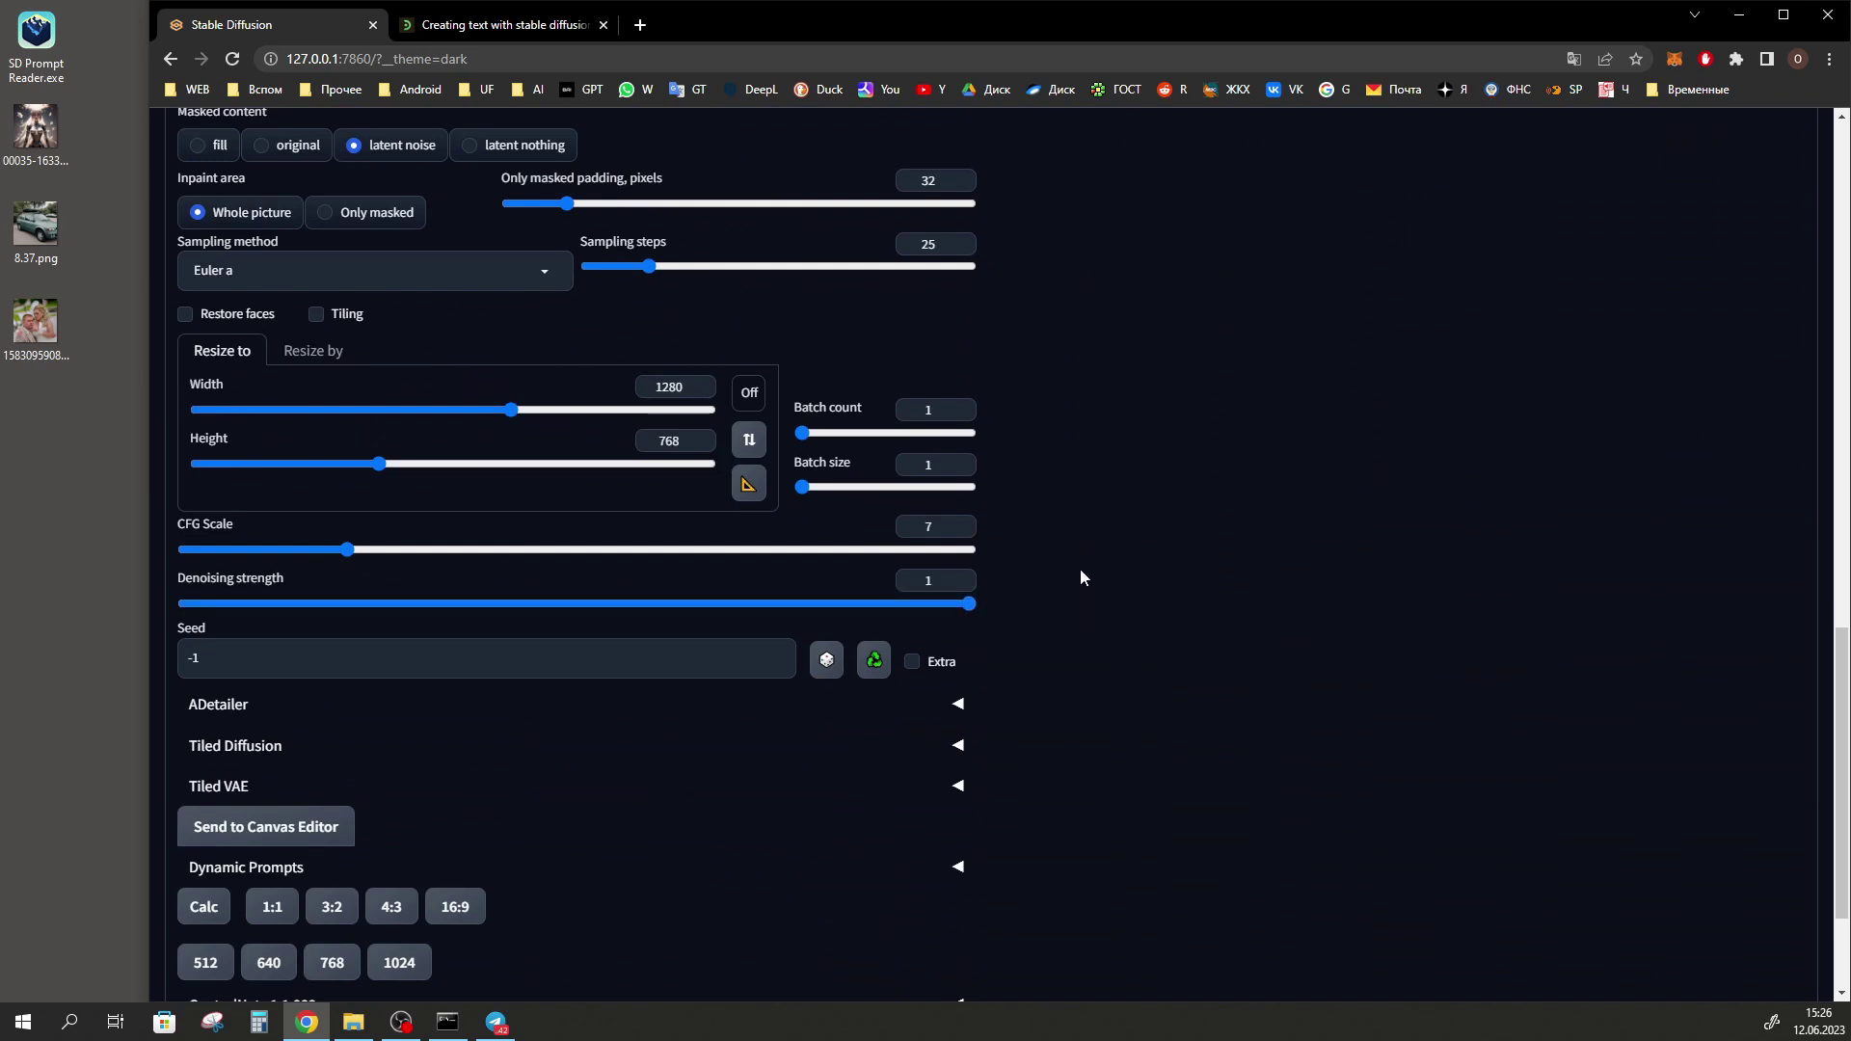
Expand the ControlNet settings, enable Unit 0 and choose inpaint_only+lama as the preprocessor for the Inpaint control type.
scroll(1114, 524, "down", 2)
left_click(314, 799)
scroll(637, 611, "down", 5)
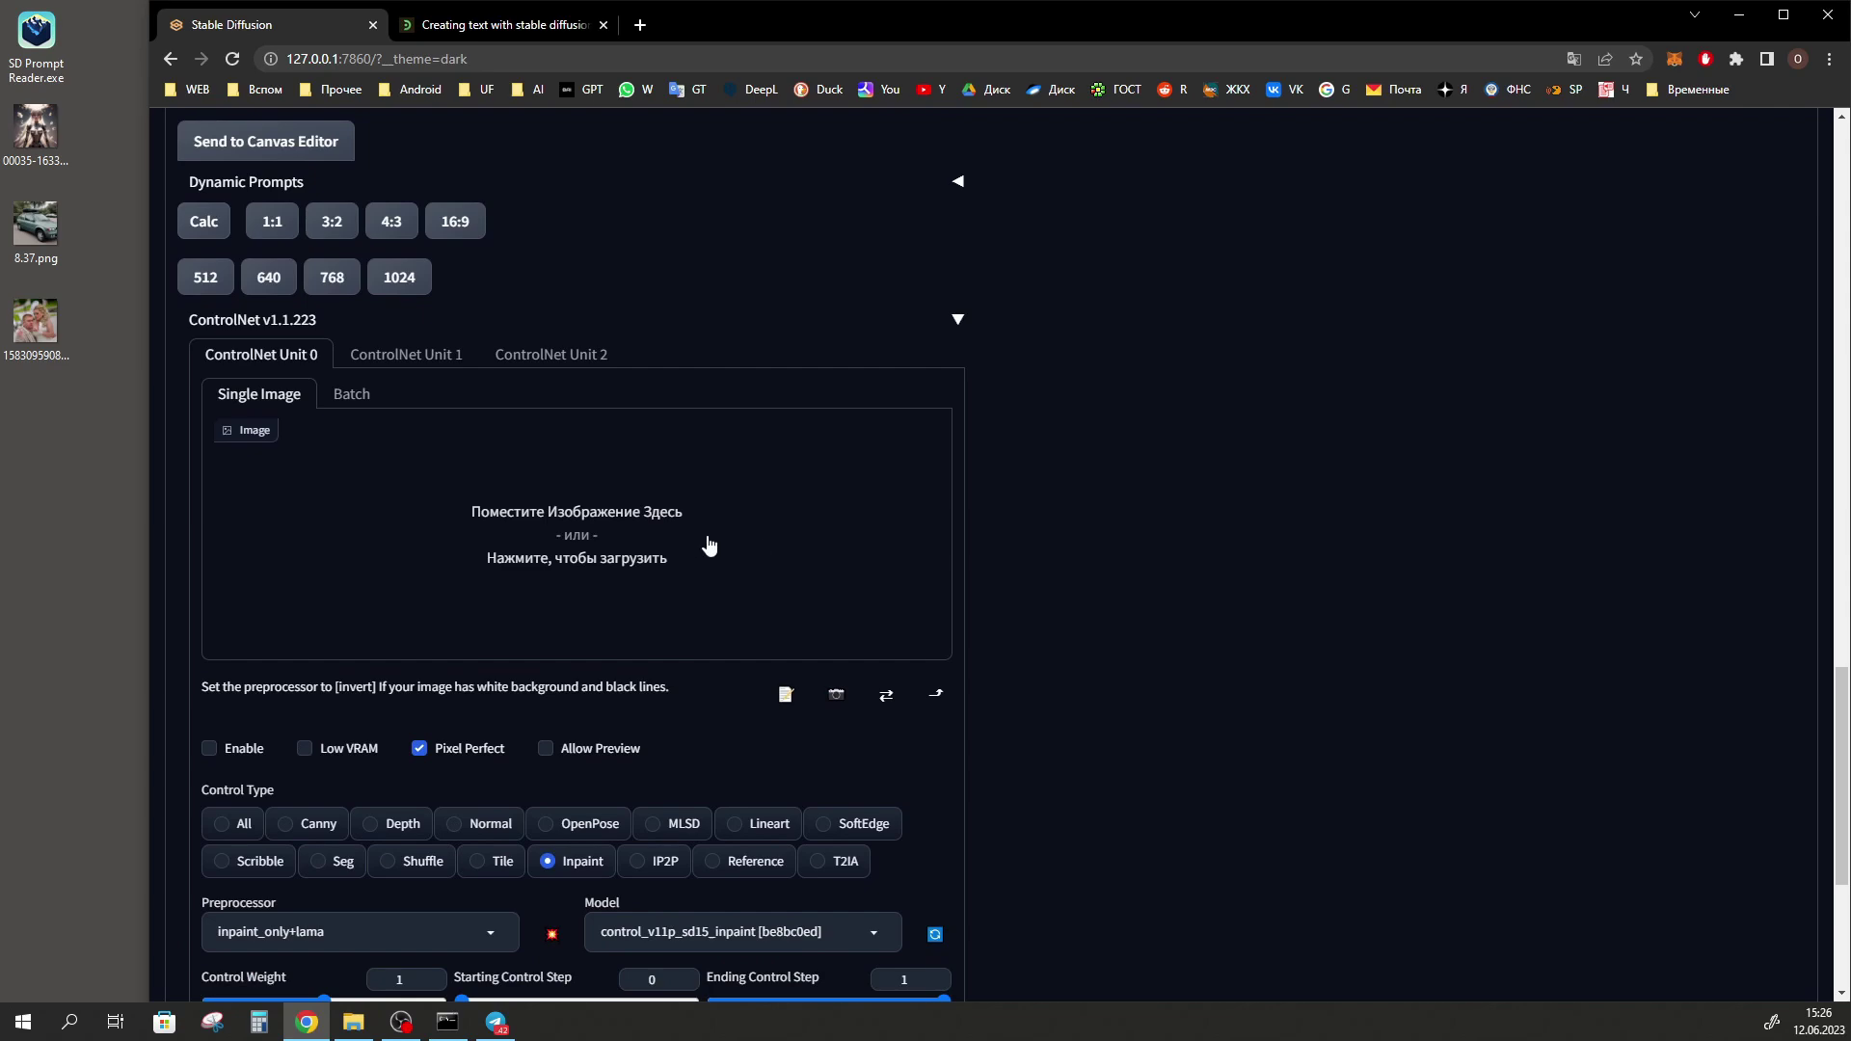
scroll(610, 615, "up", 10)
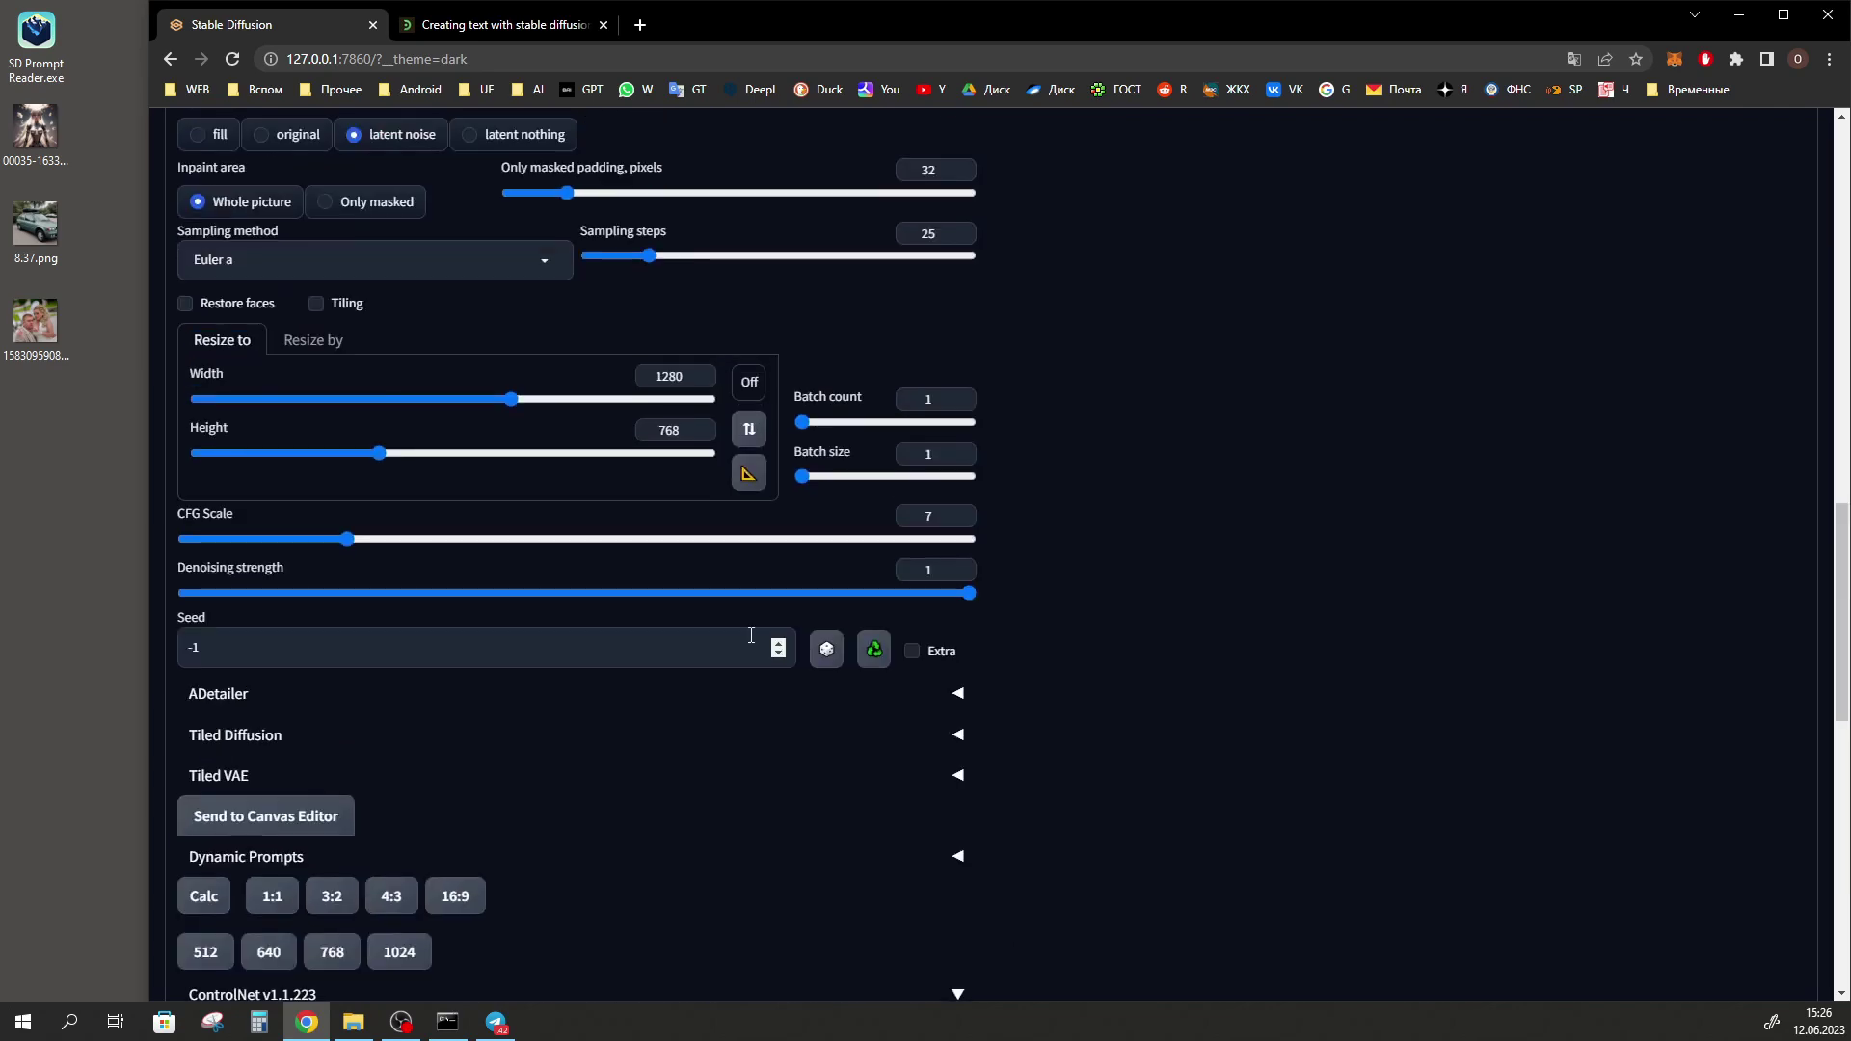
scroll(573, 539, "down", 4)
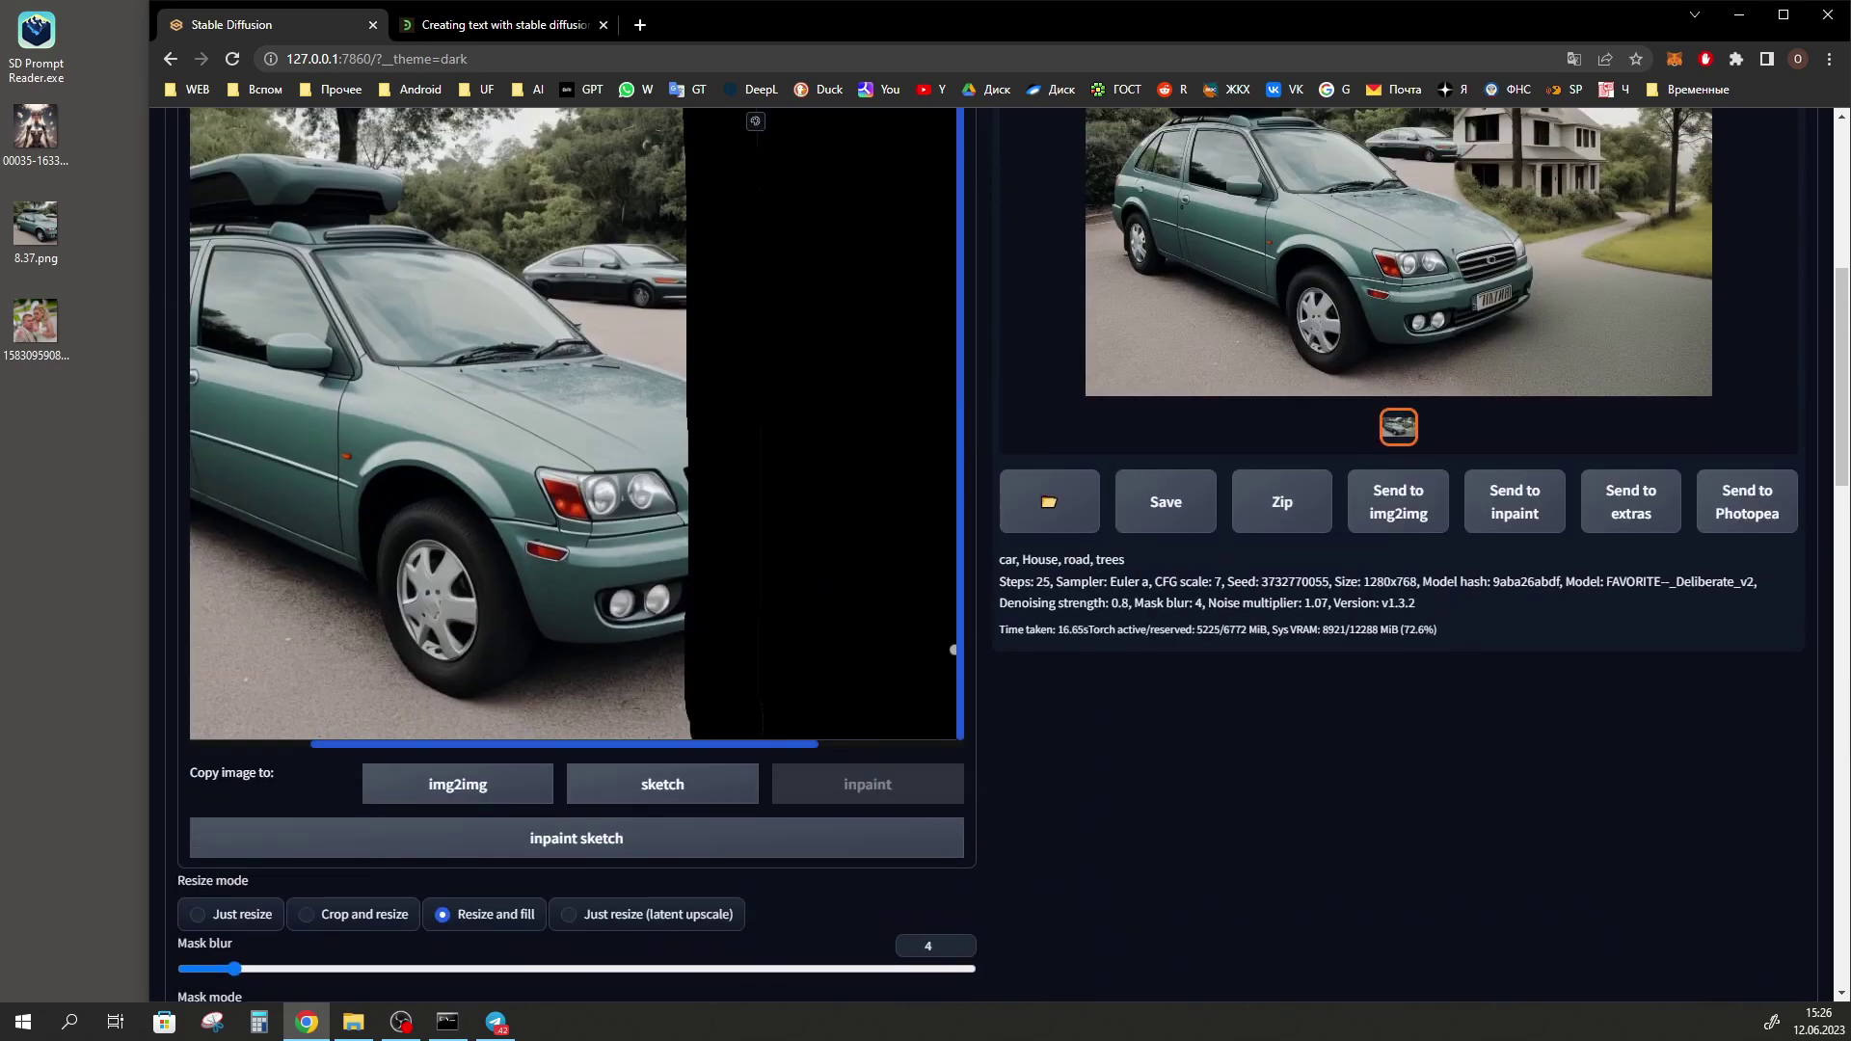
scroll(1142, 741, "down", 4)
scroll(1141, 741, "down", 10)
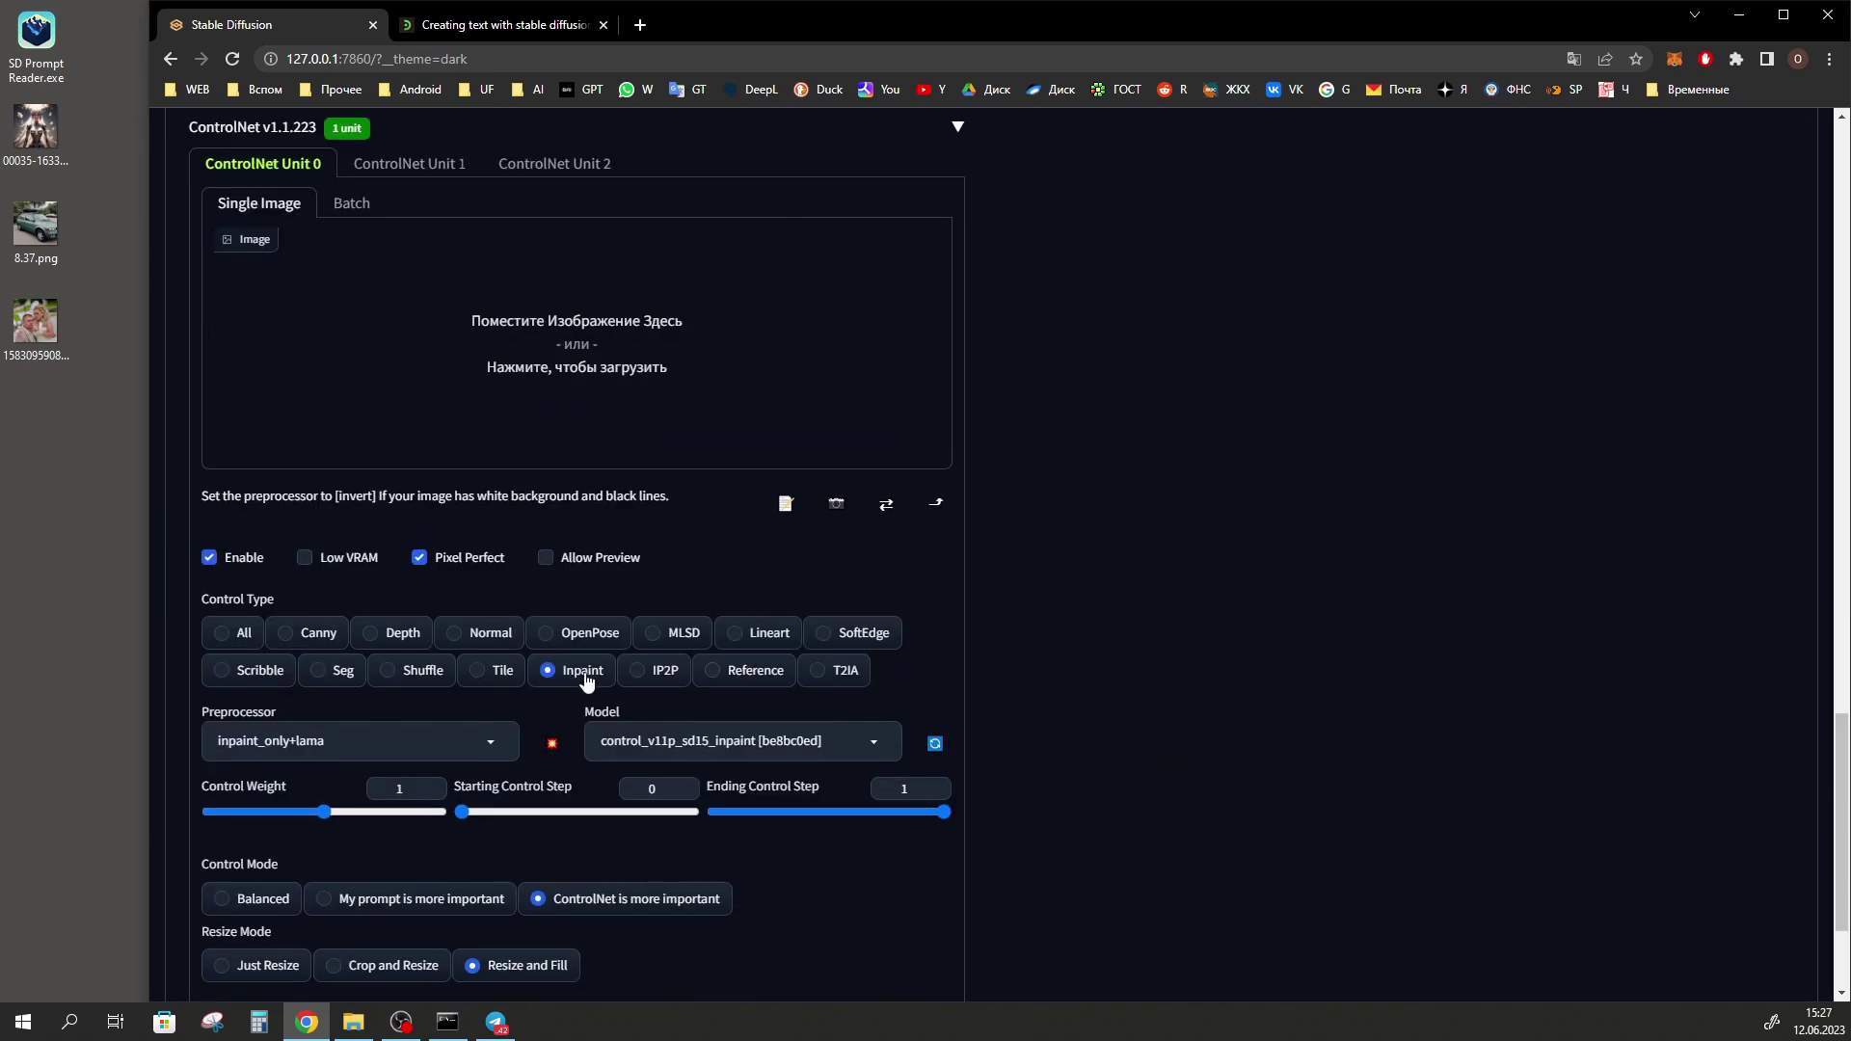
left_click(326, 750)
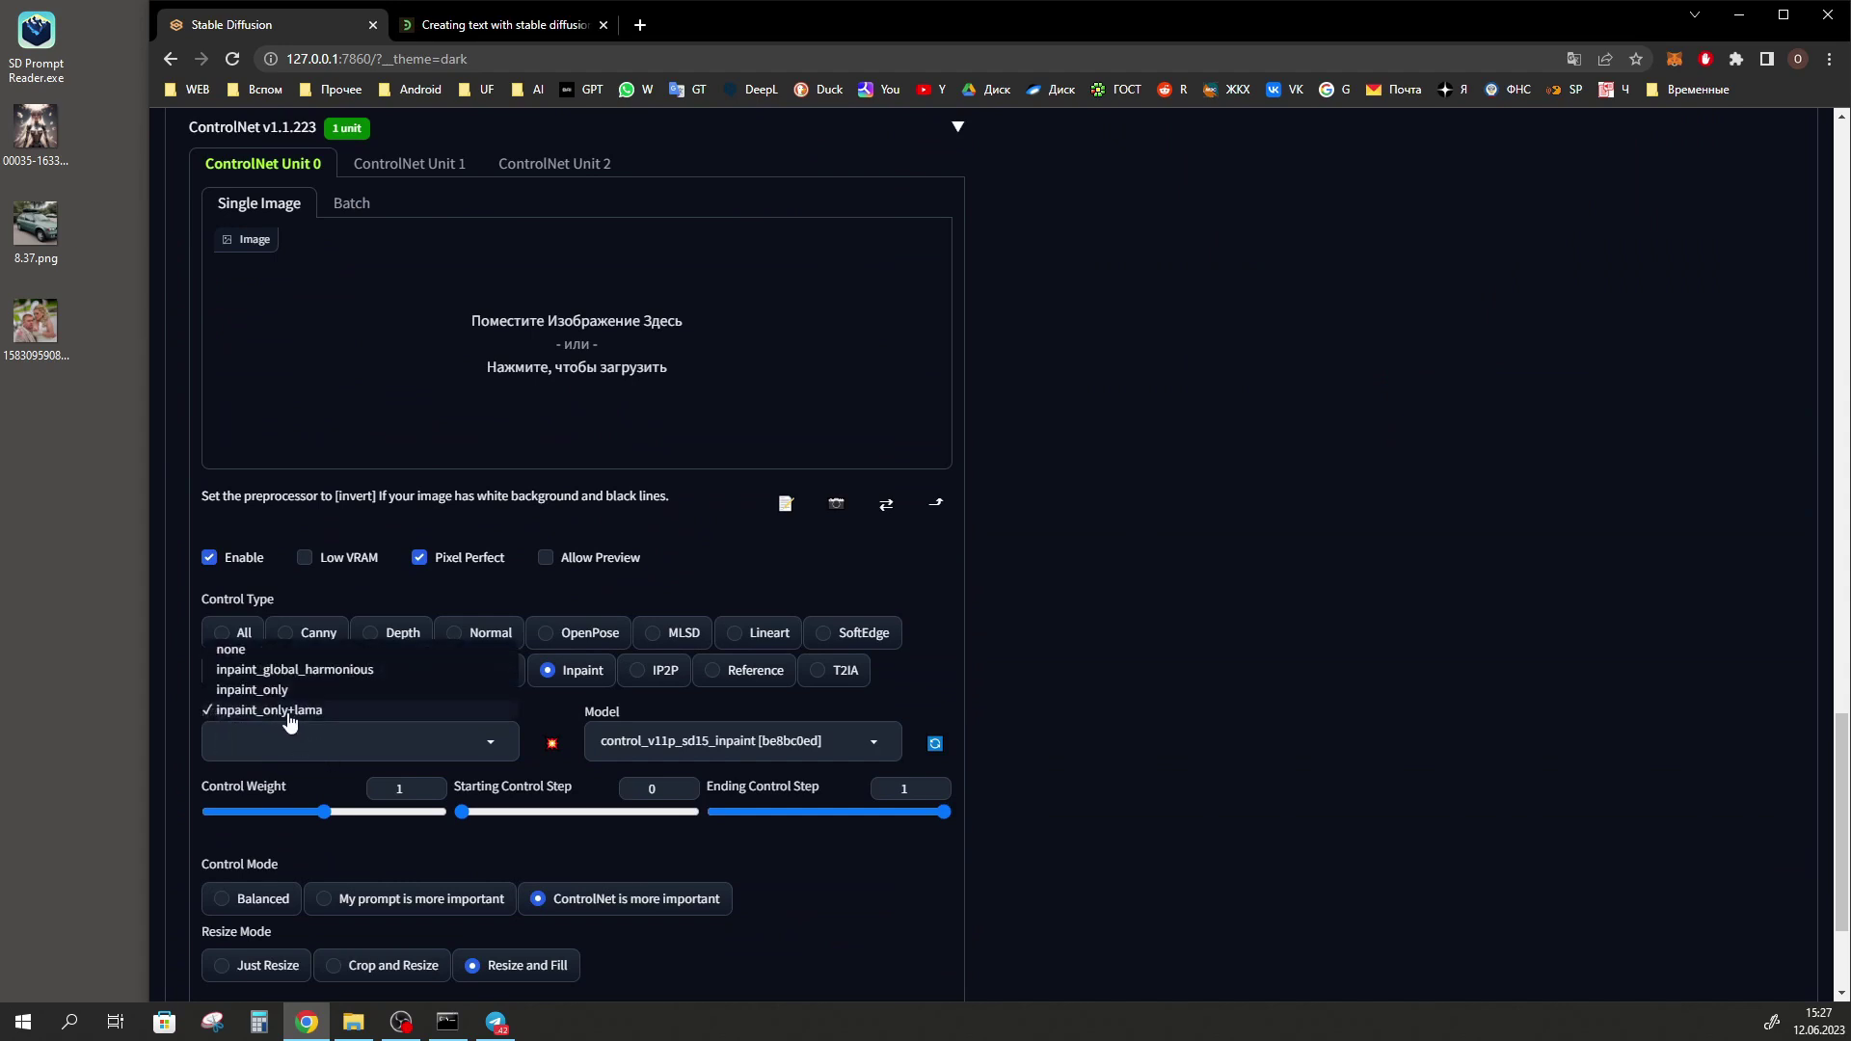
left_click(287, 712)
Generate the outpainted car image with ControlNet and check the result at full size.
scroll(292, 713, "down", 2)
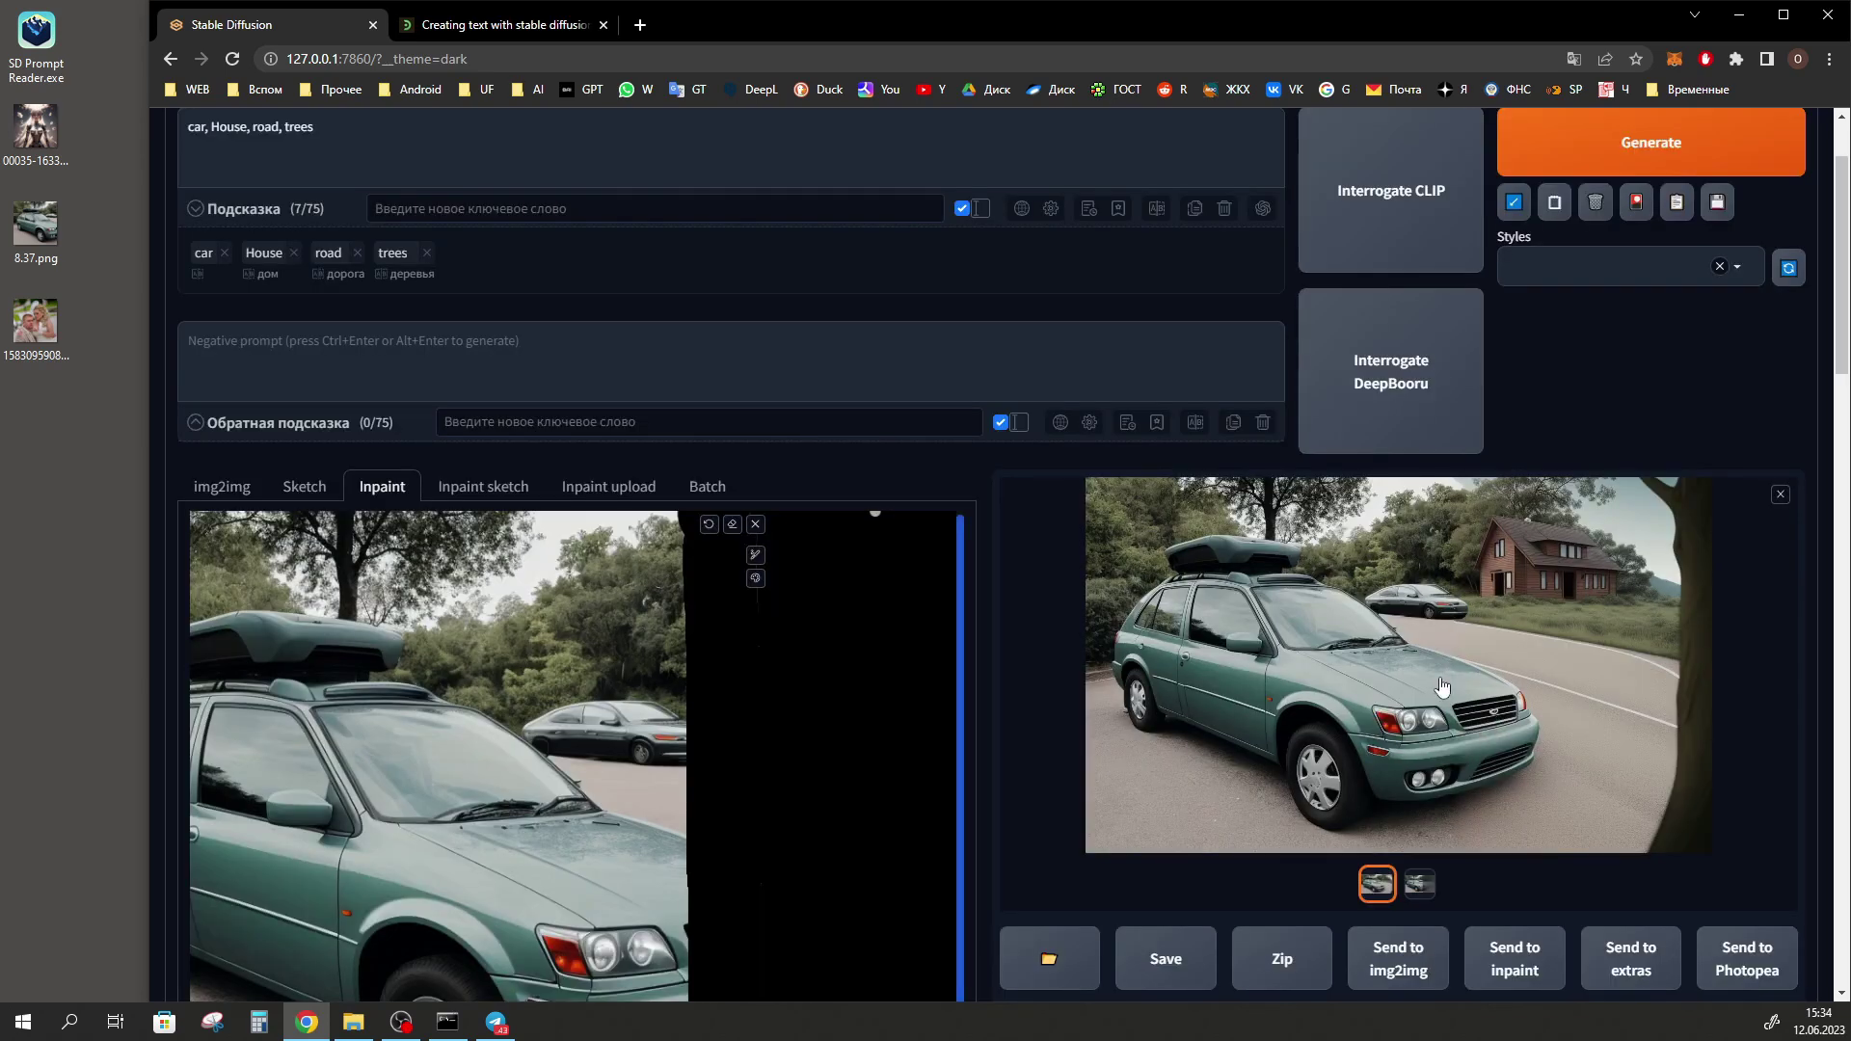
left_click(1404, 754)
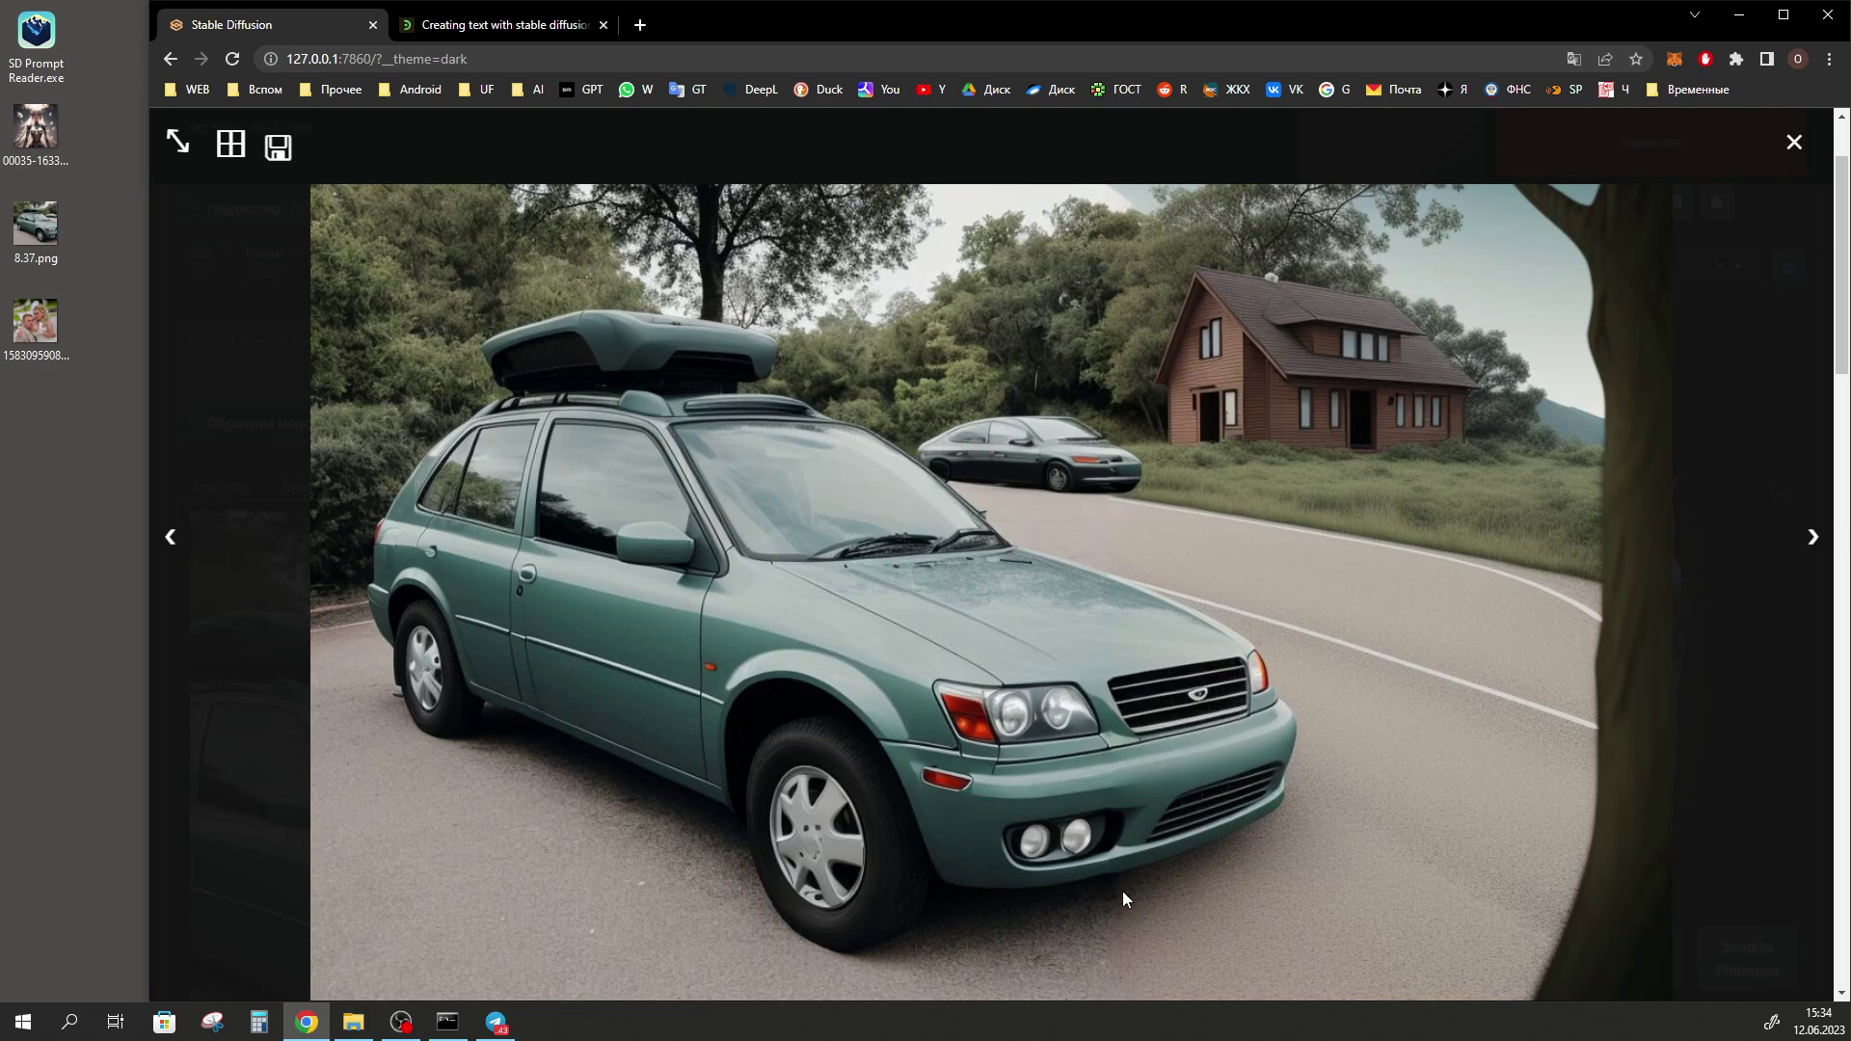
left_click(1096, 1000)
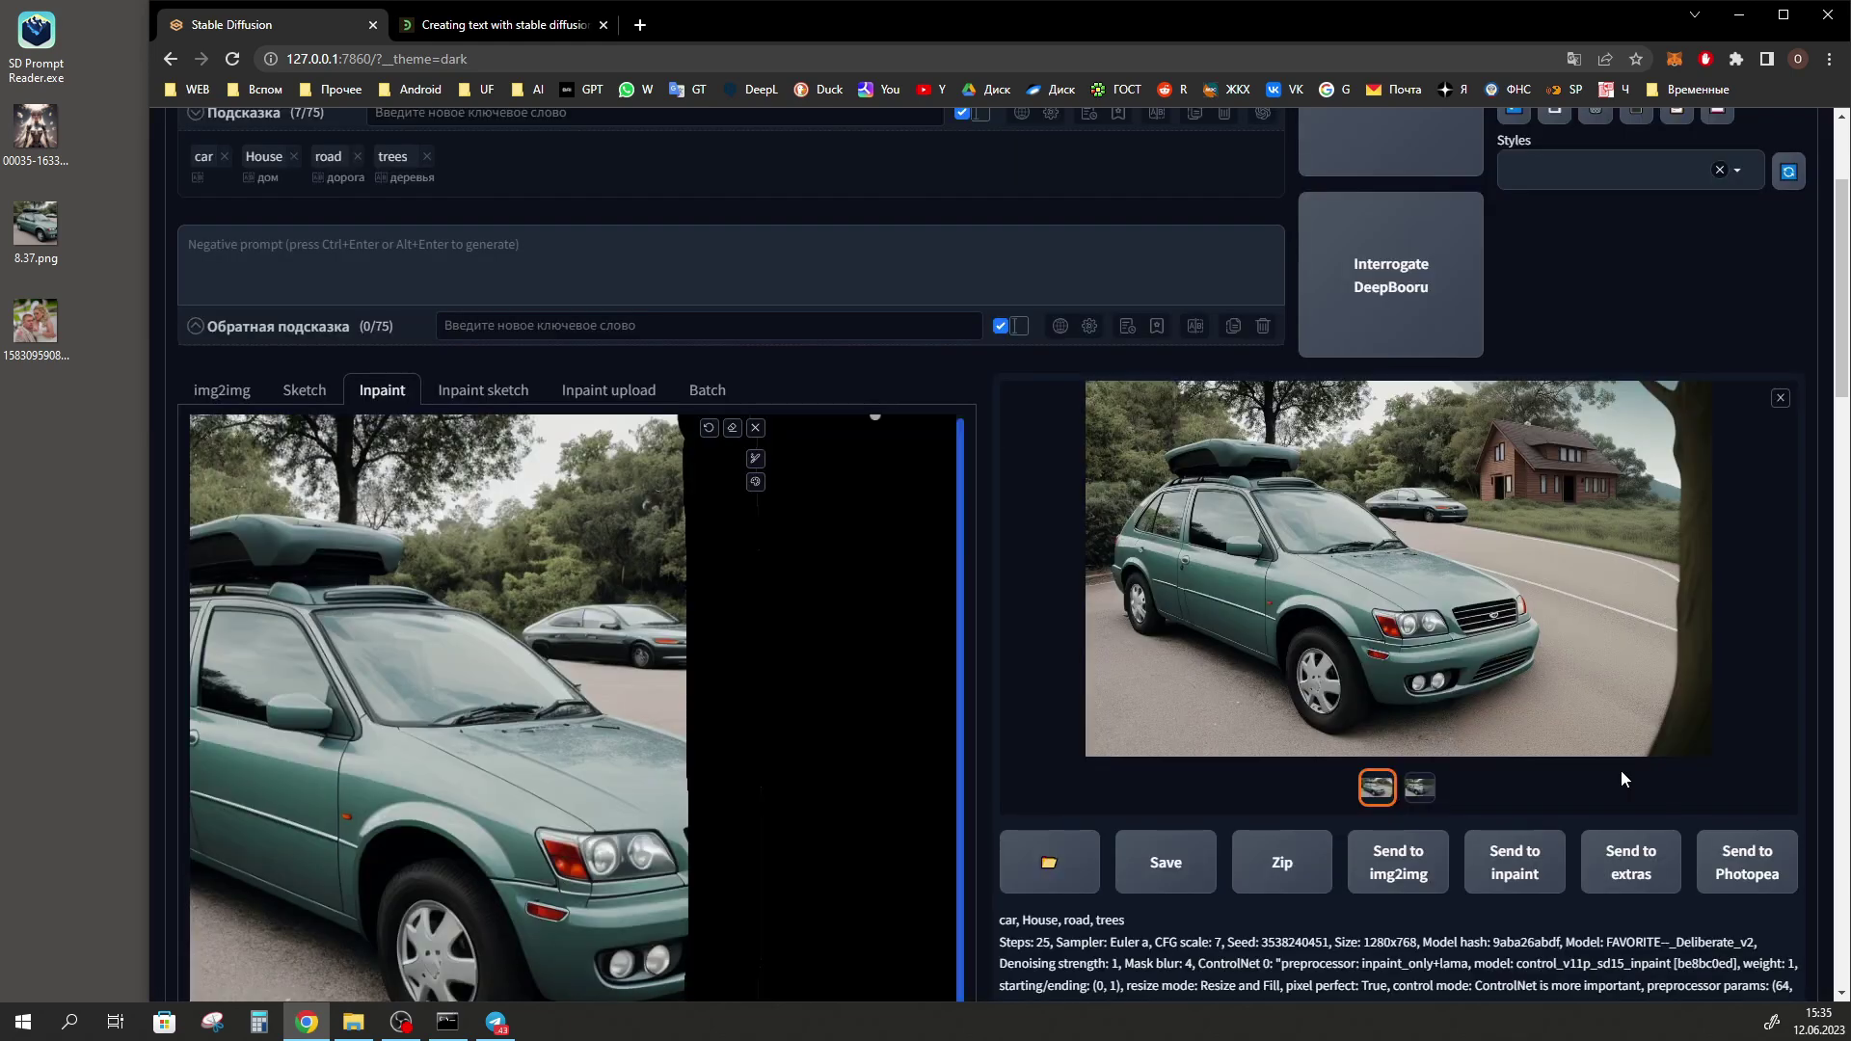